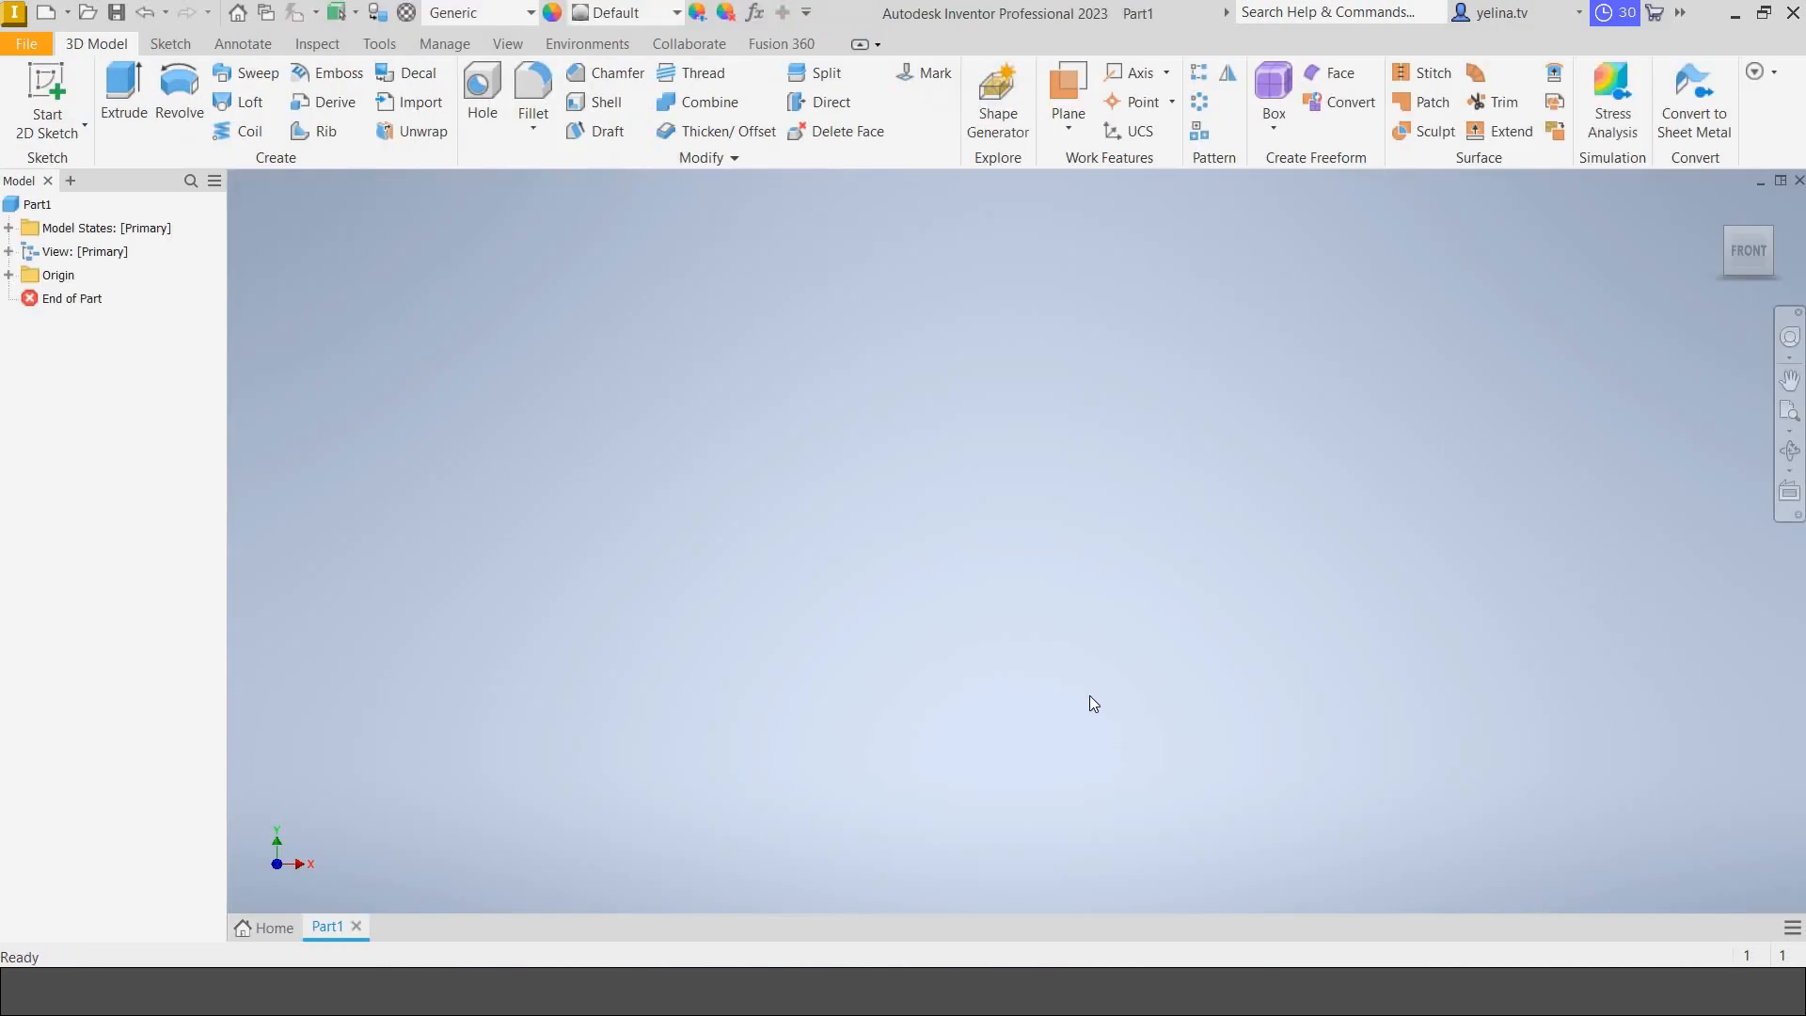
# Start a sketch on the XY plane and draw a horizontal base line 56 mm long.
pyautogui.click(51, 79)
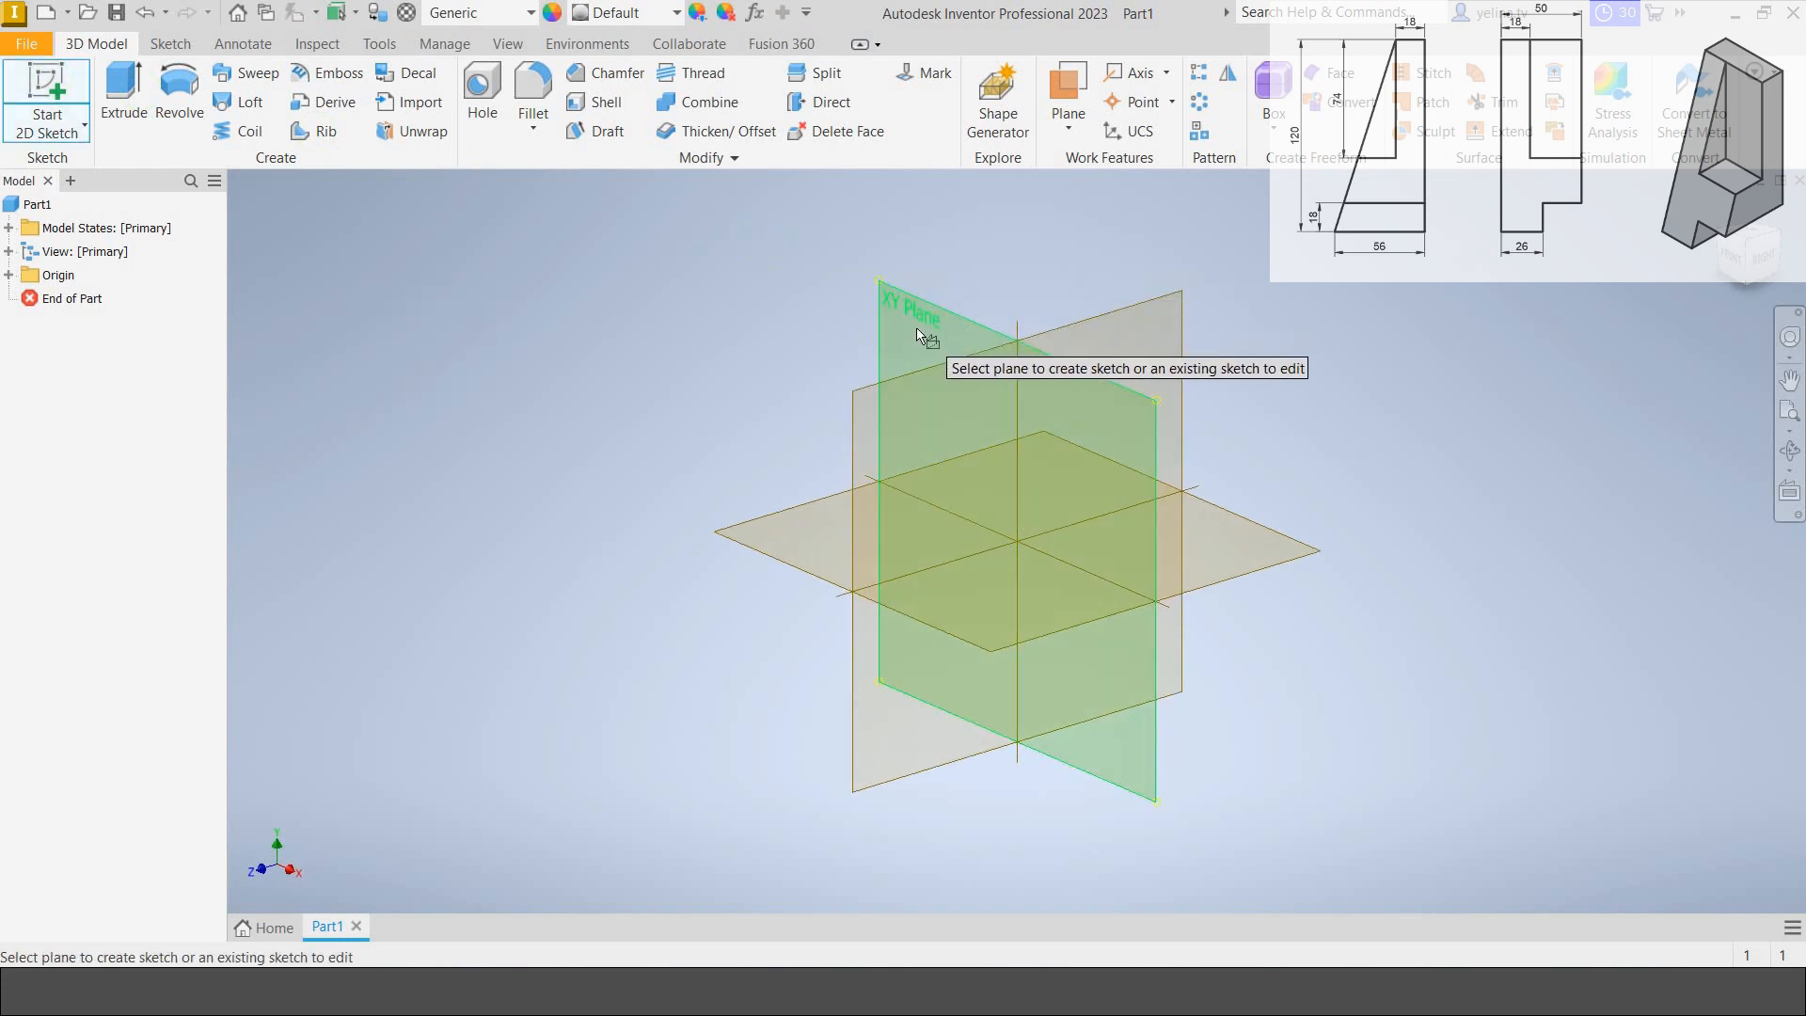
pyautogui.click(917, 327)
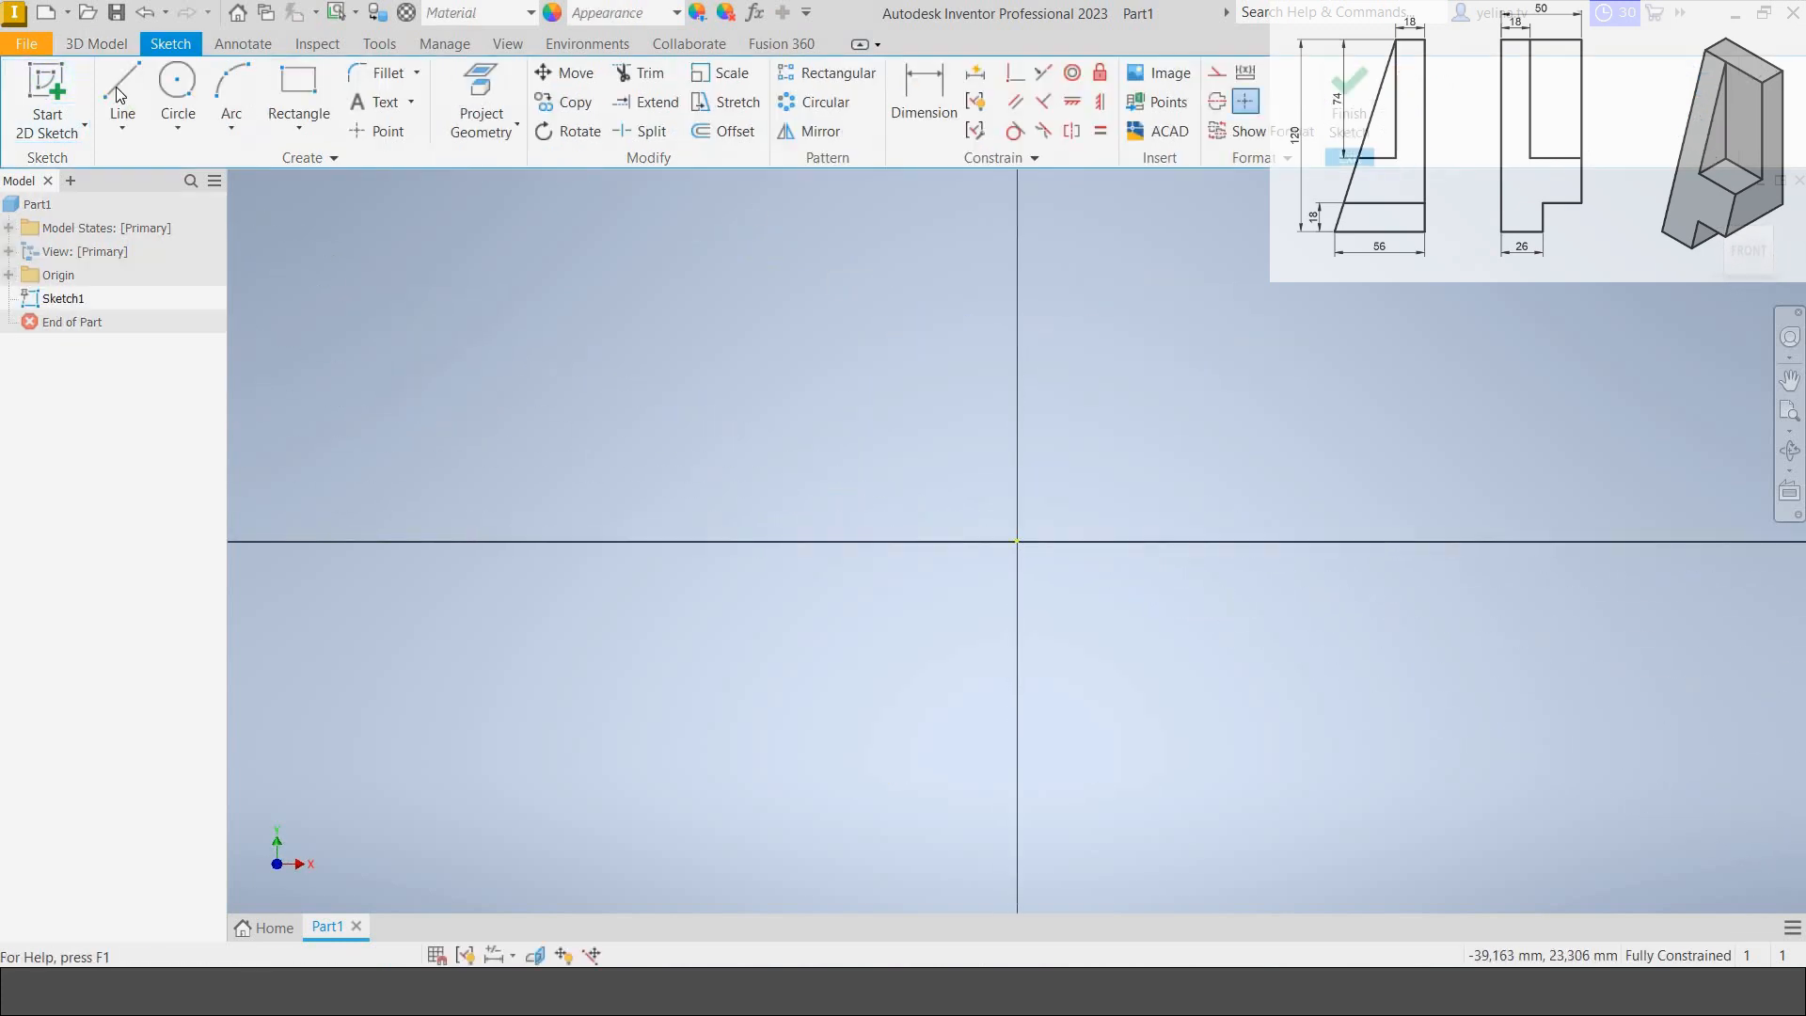
pyautogui.click(117, 90)
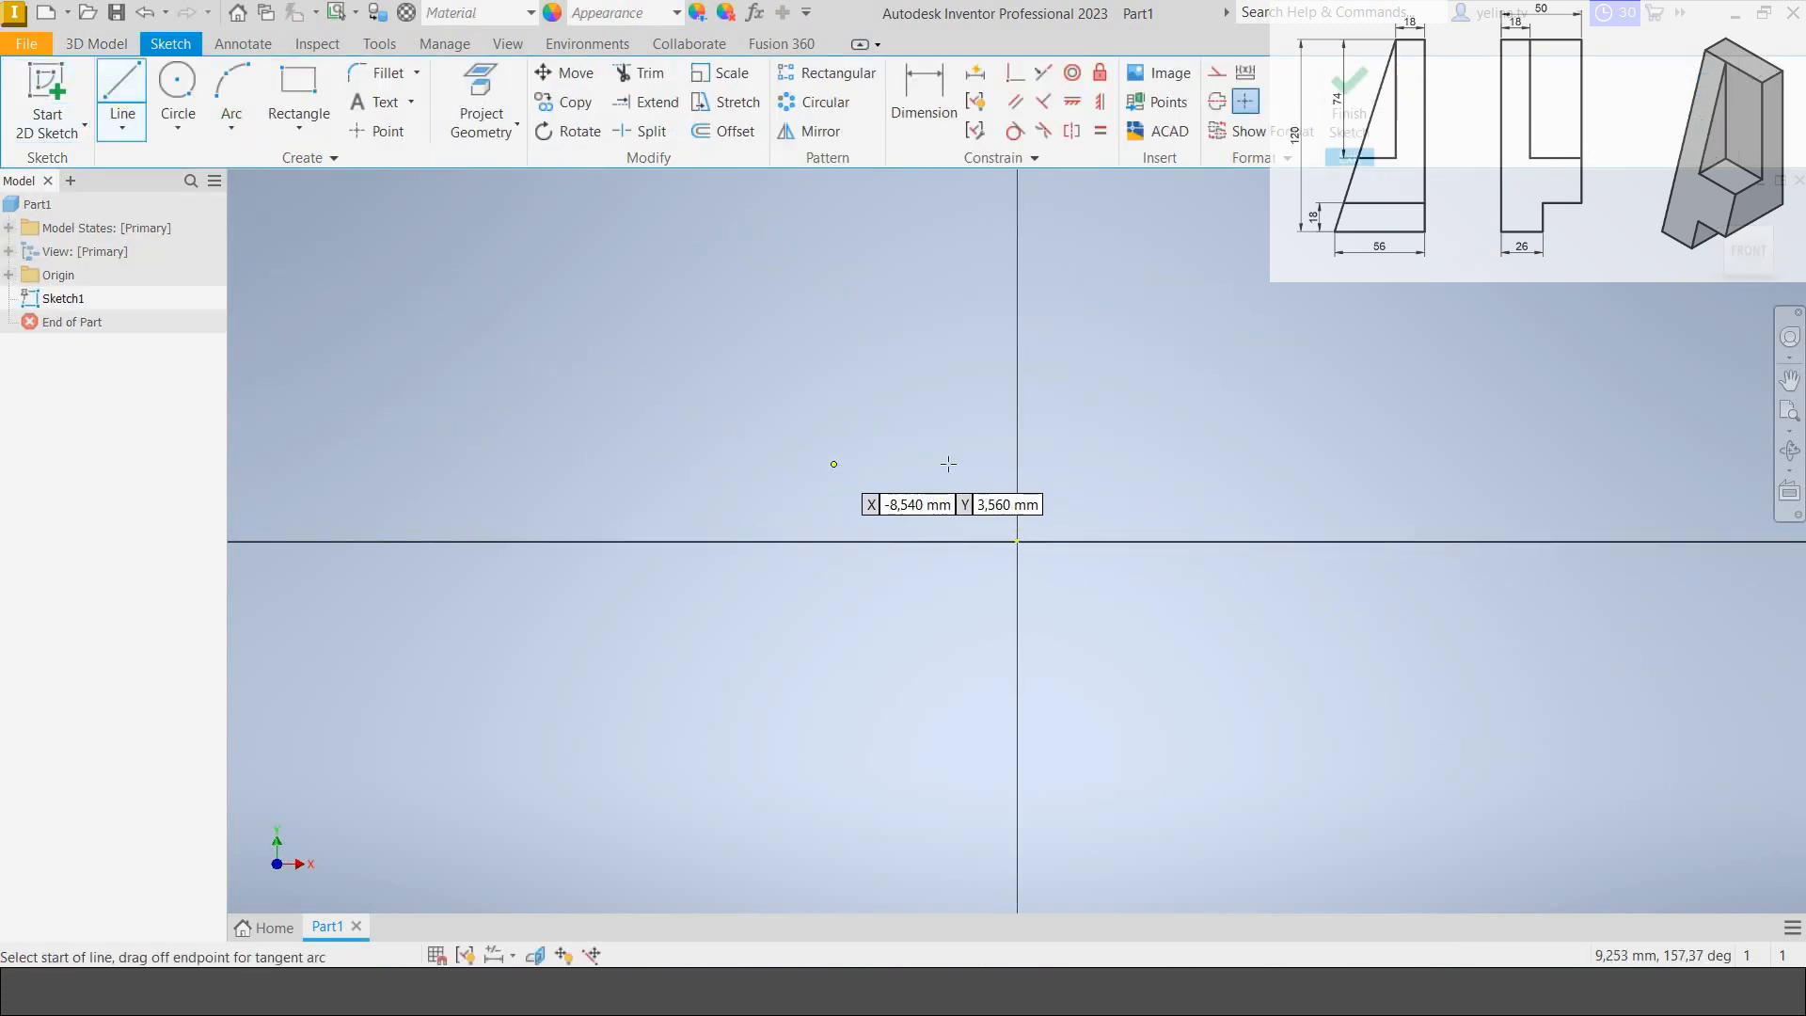
pyautogui.click(833, 463)
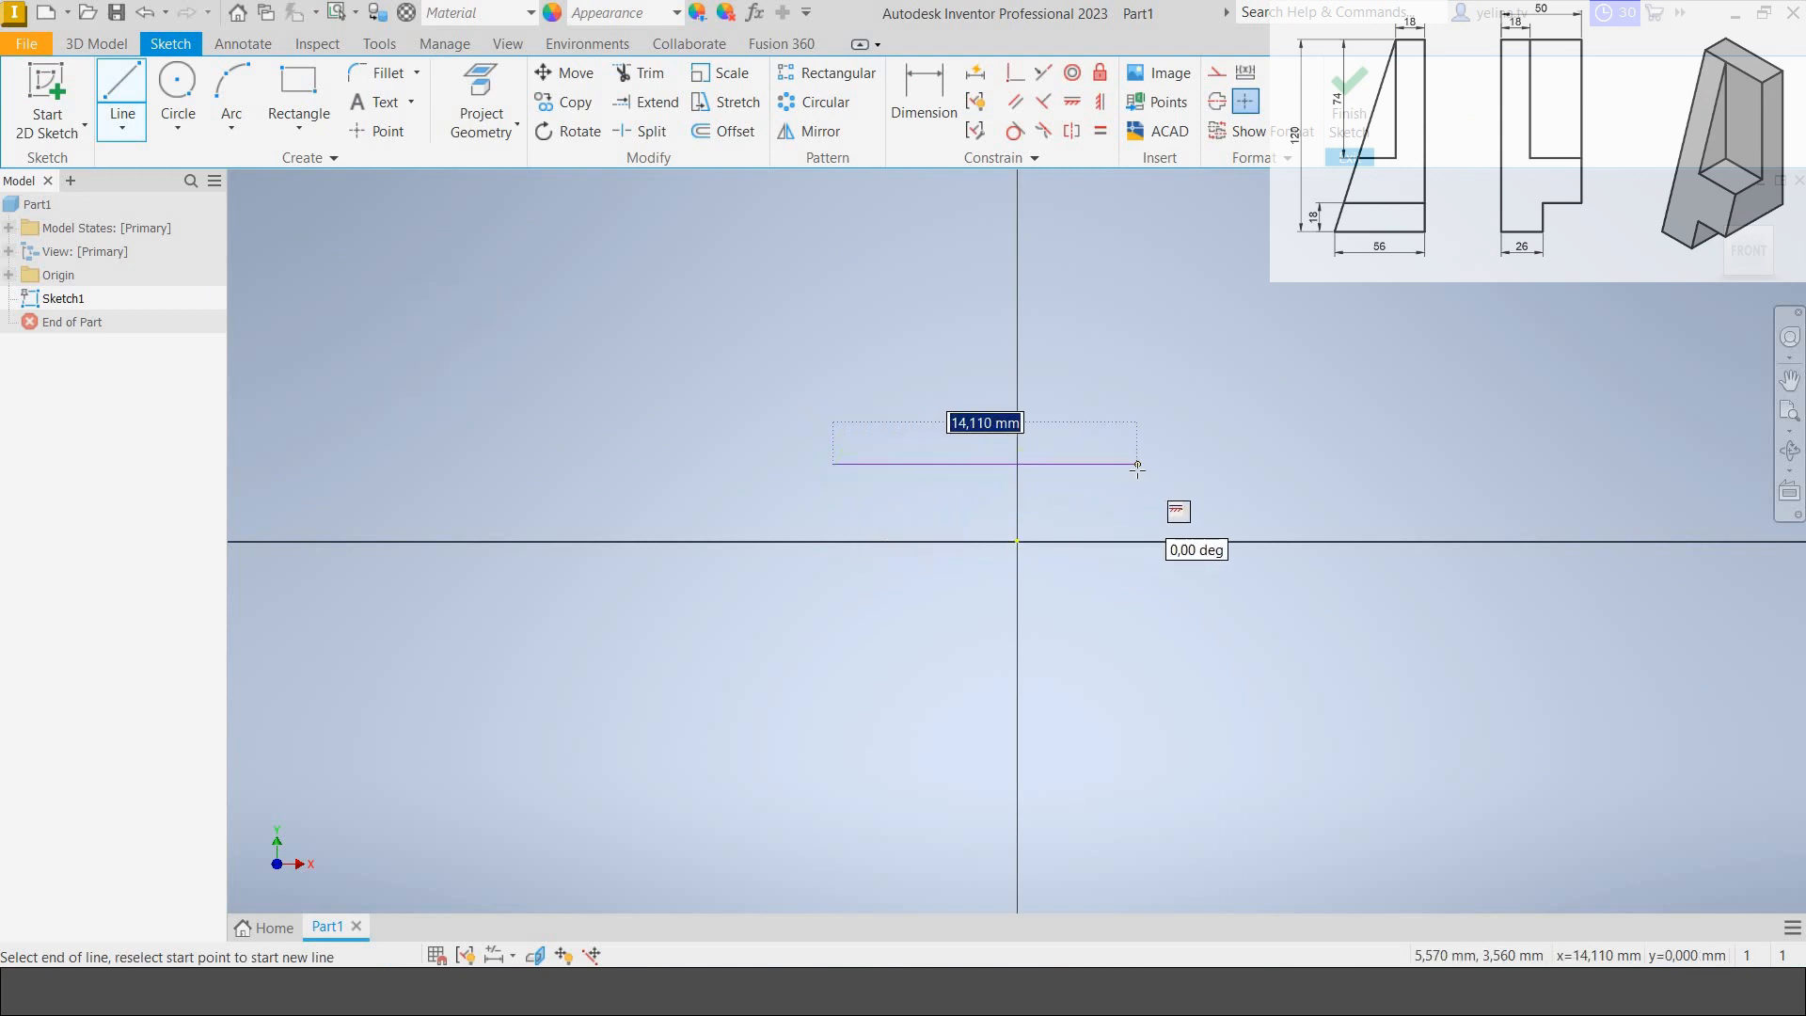
pyautogui.write('56')
pyautogui.press('Return')
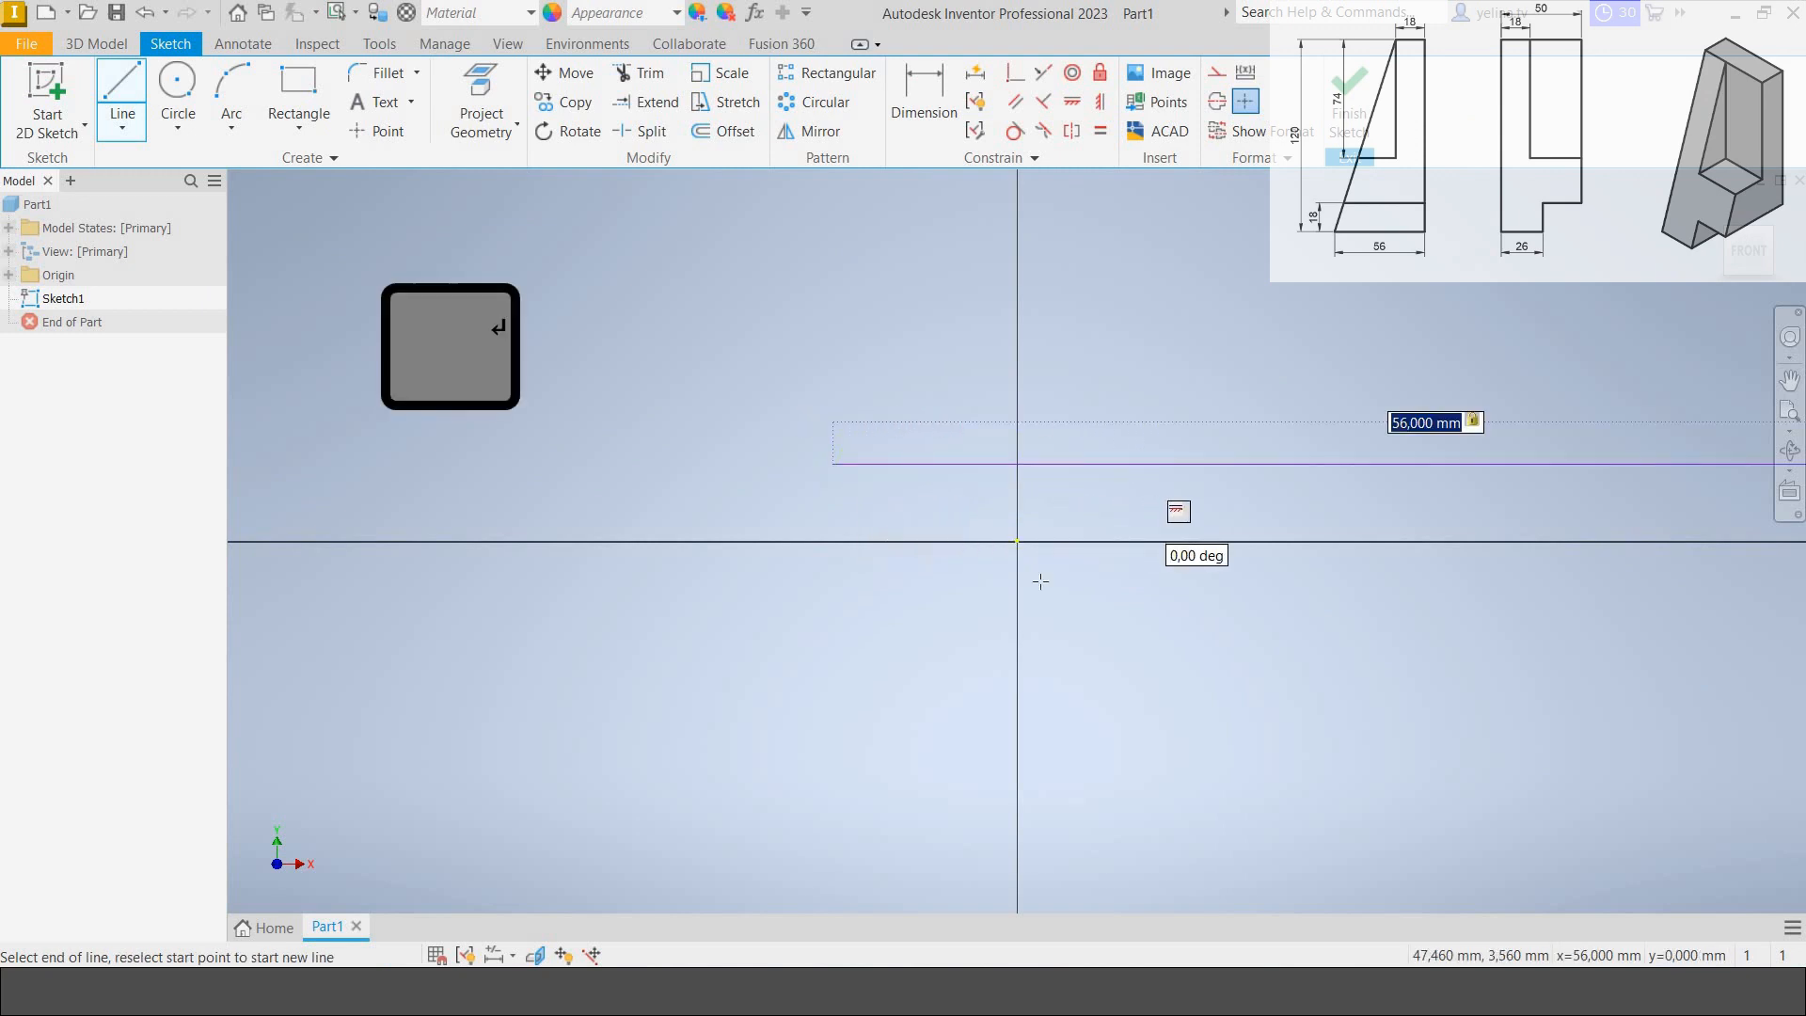
# Draw a 120 mm vertical line upward from the right end of the base line.
pyautogui.scroll(-4, 1016, 616)
pyautogui.scroll(4, 1016, 623)
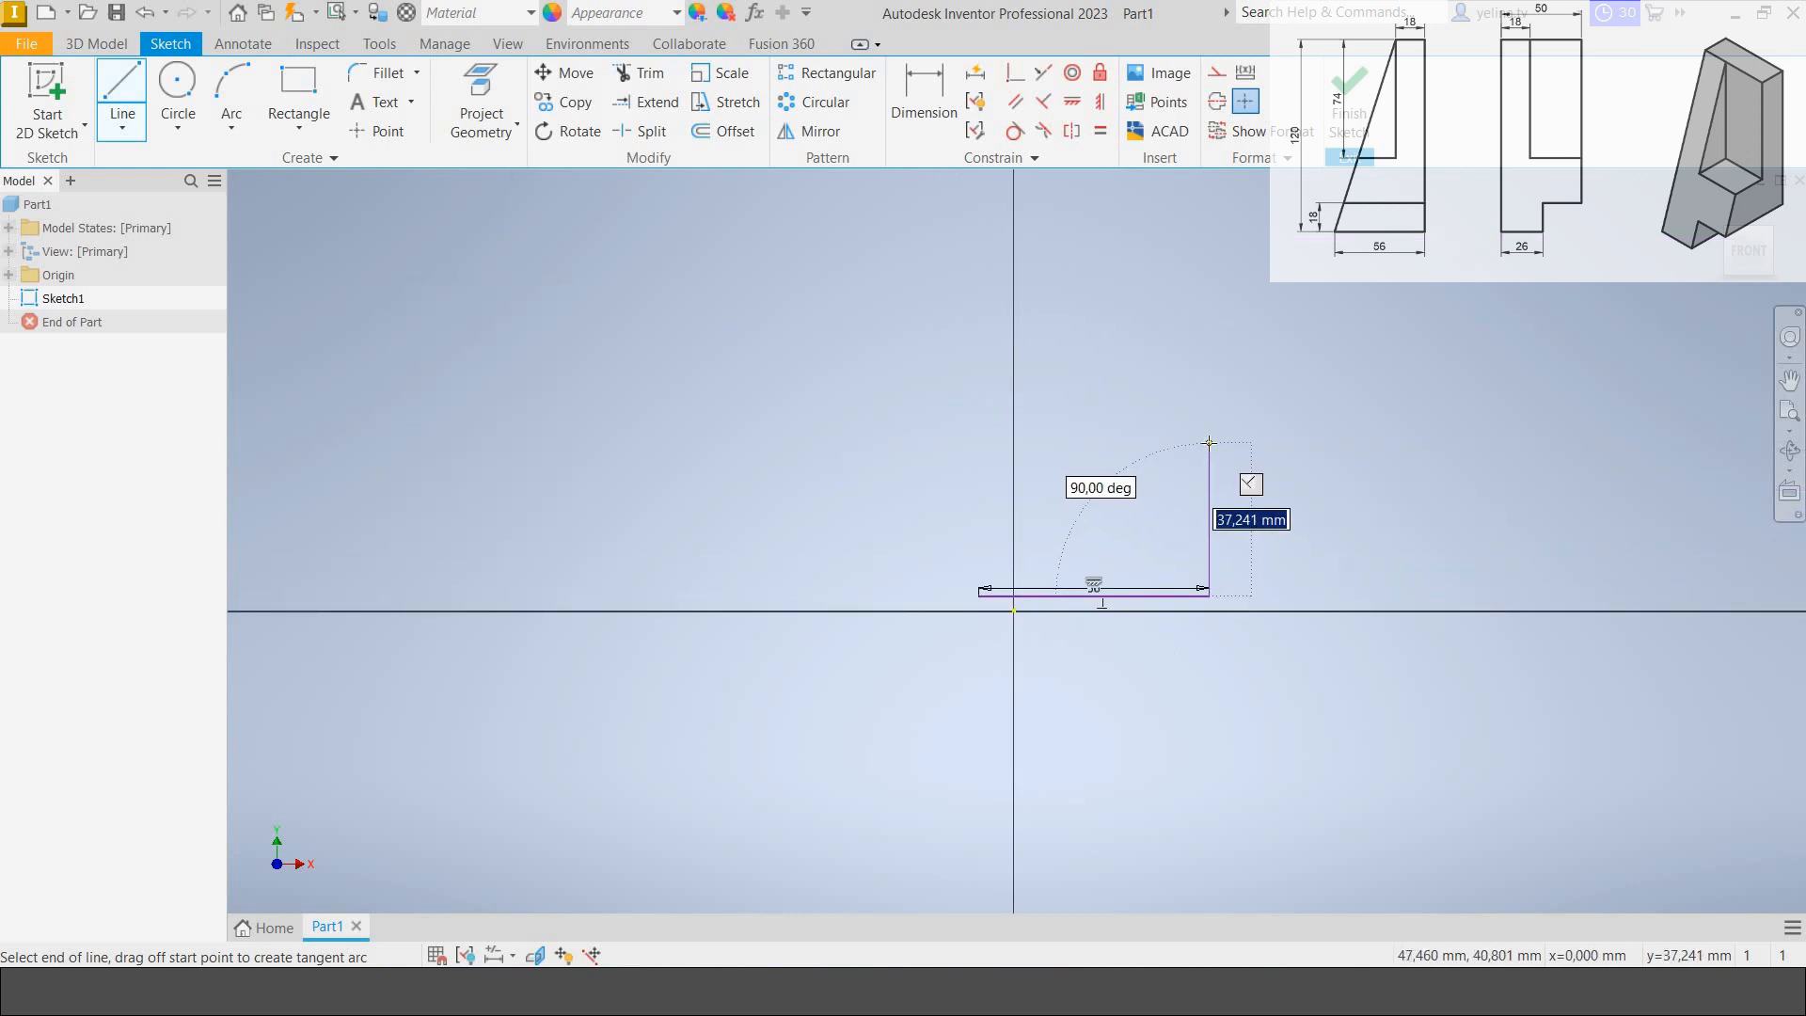
pyautogui.write('120')
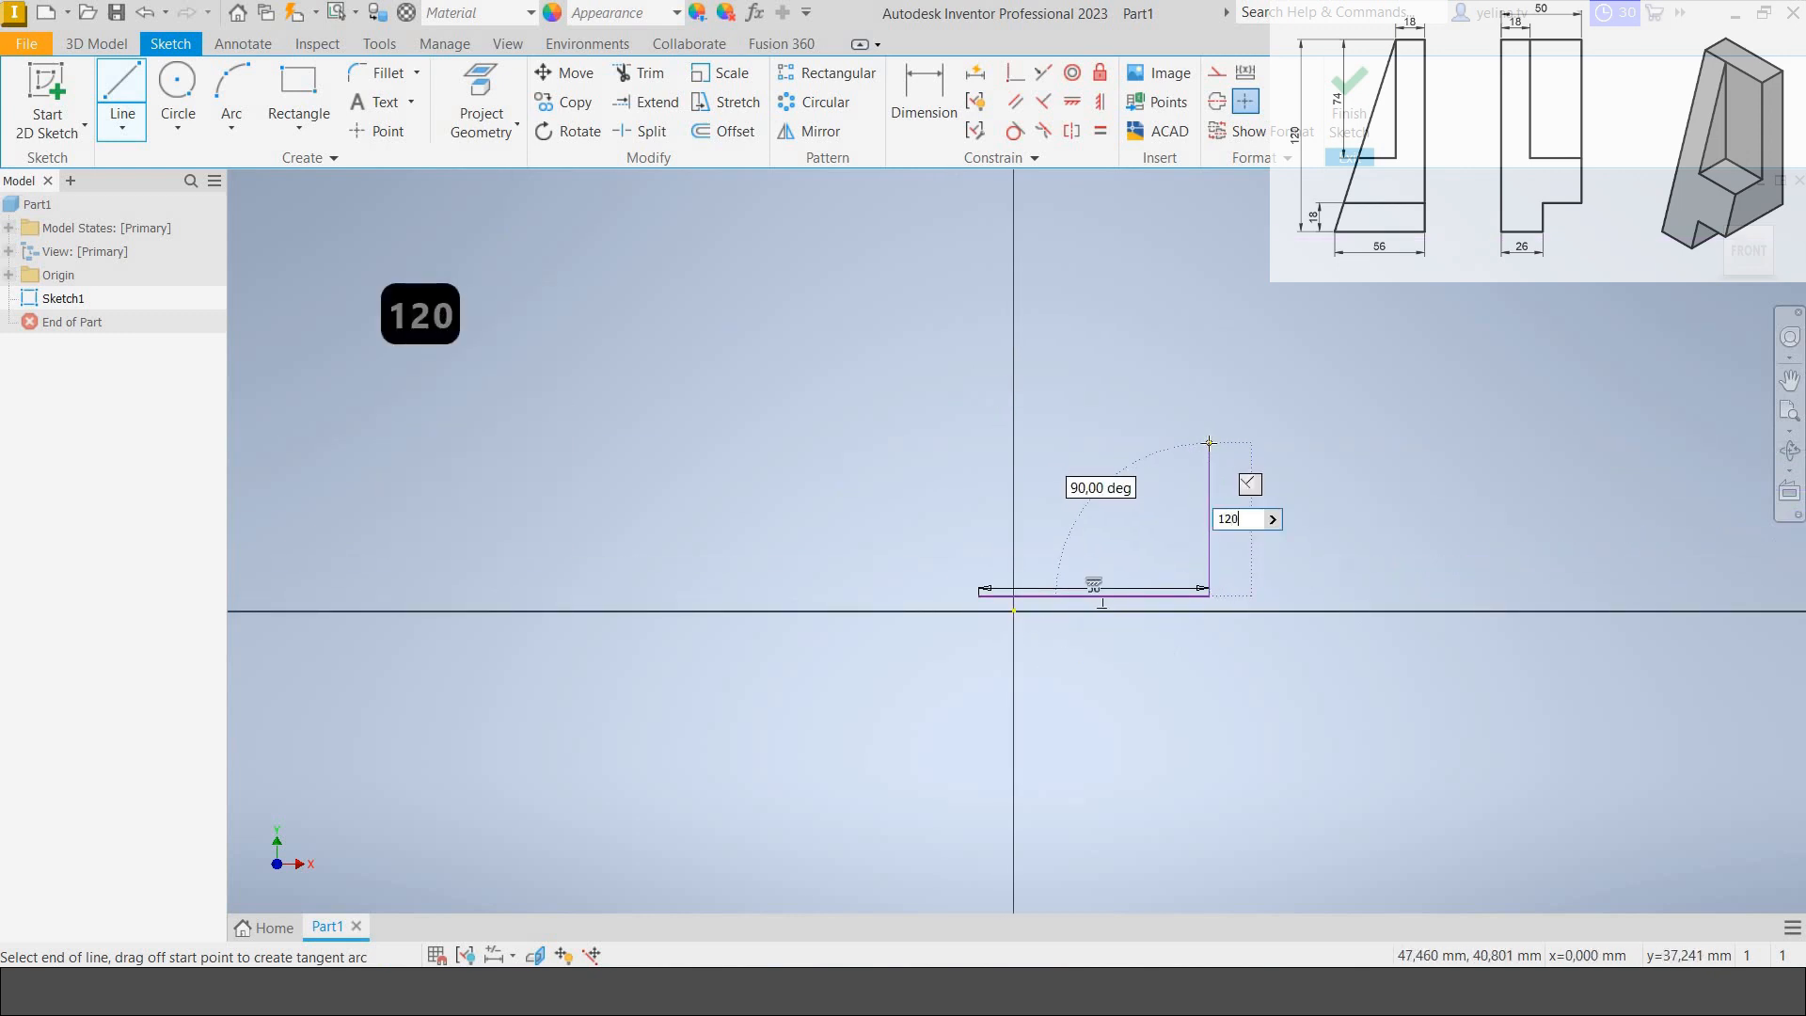
pyautogui.press('Return')
# Draw an 18 mm horizontal top line to the left, then close the profile with a slanted line to the base's left end.
pyautogui.scroll(2, 1190, 433)
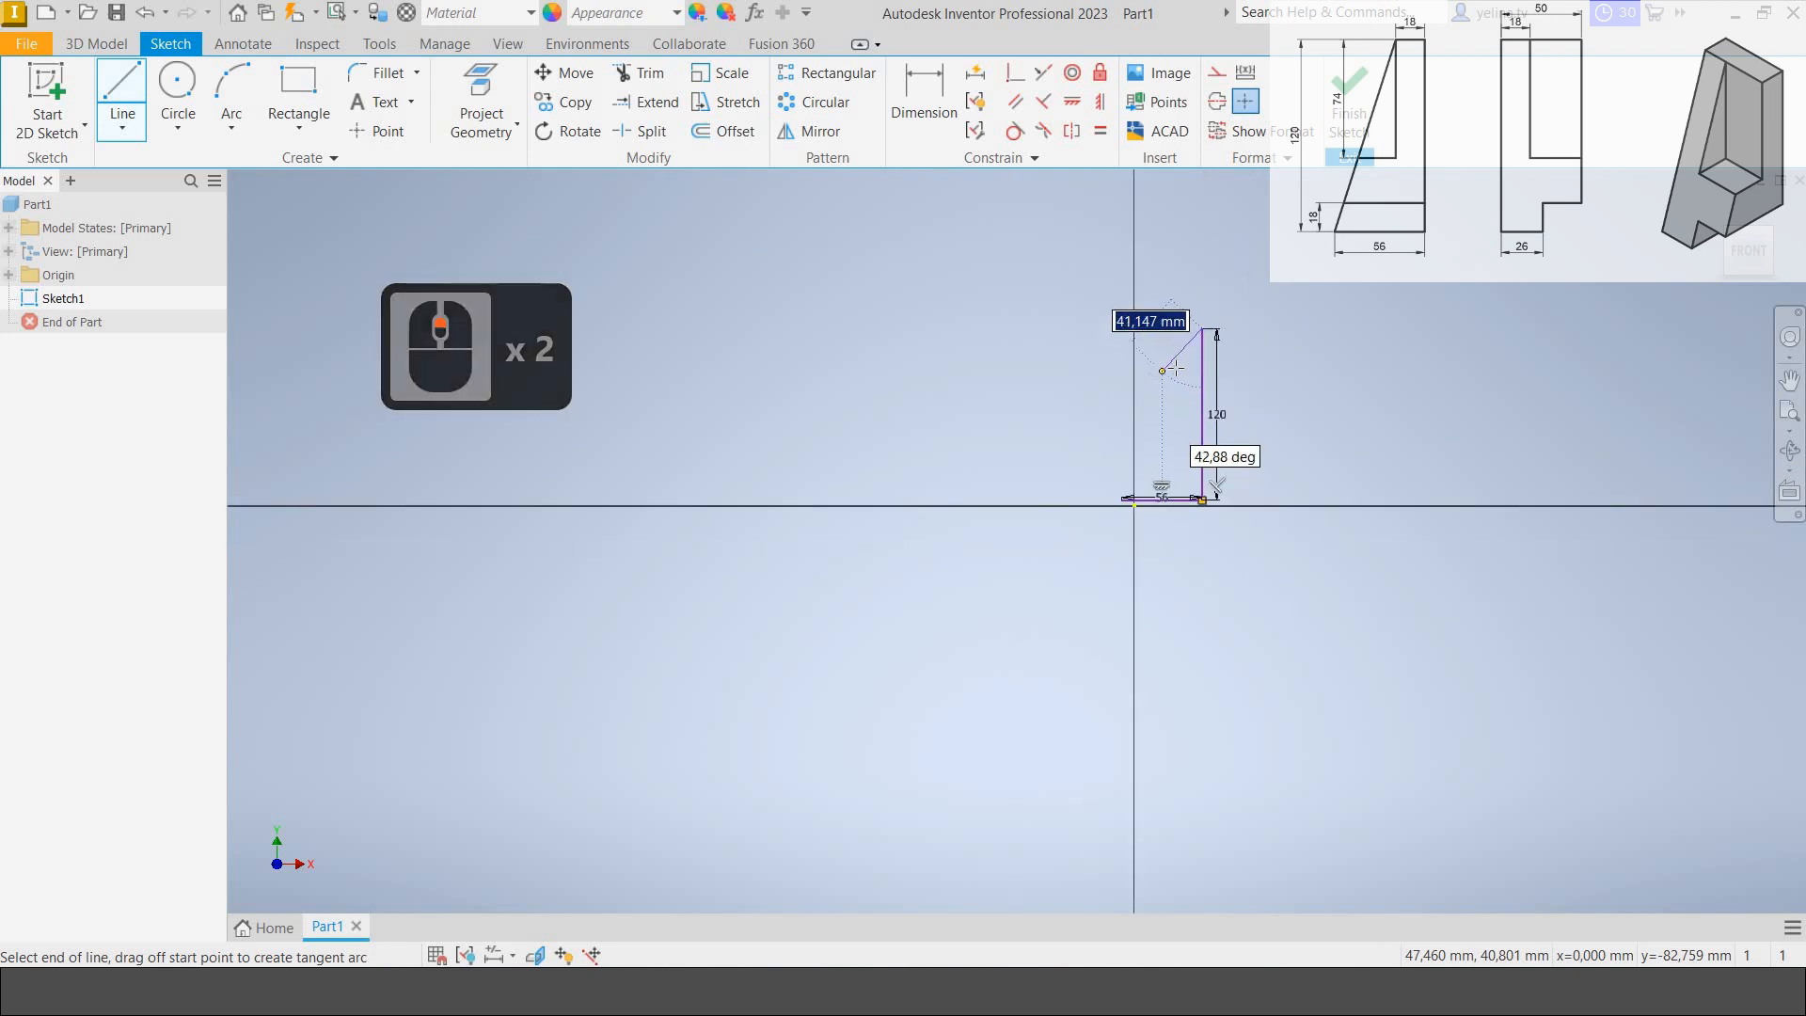
pyautogui.moveTo(1170, 383)
pyautogui.mouseDown(button='middle')
pyautogui.moveTo(1026, 547)
pyautogui.moveTo(993, 670)
pyautogui.mouseUp(button='middle')
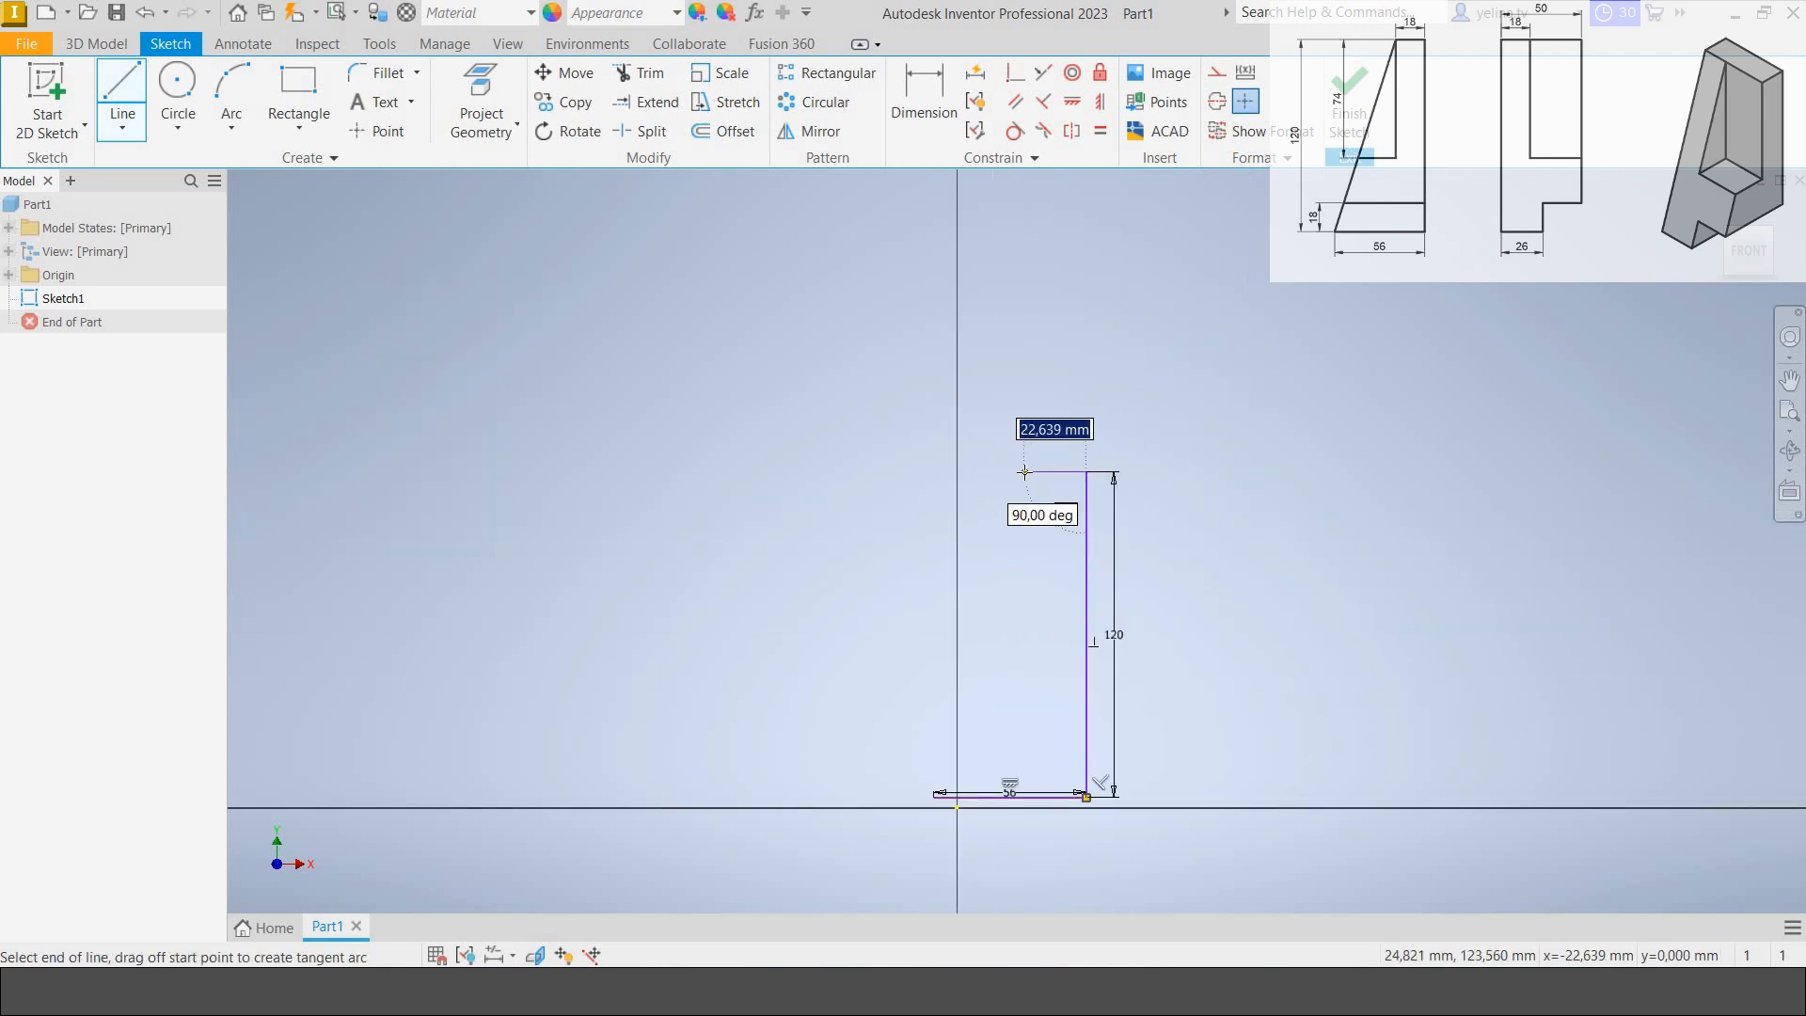
pyautogui.write('1')
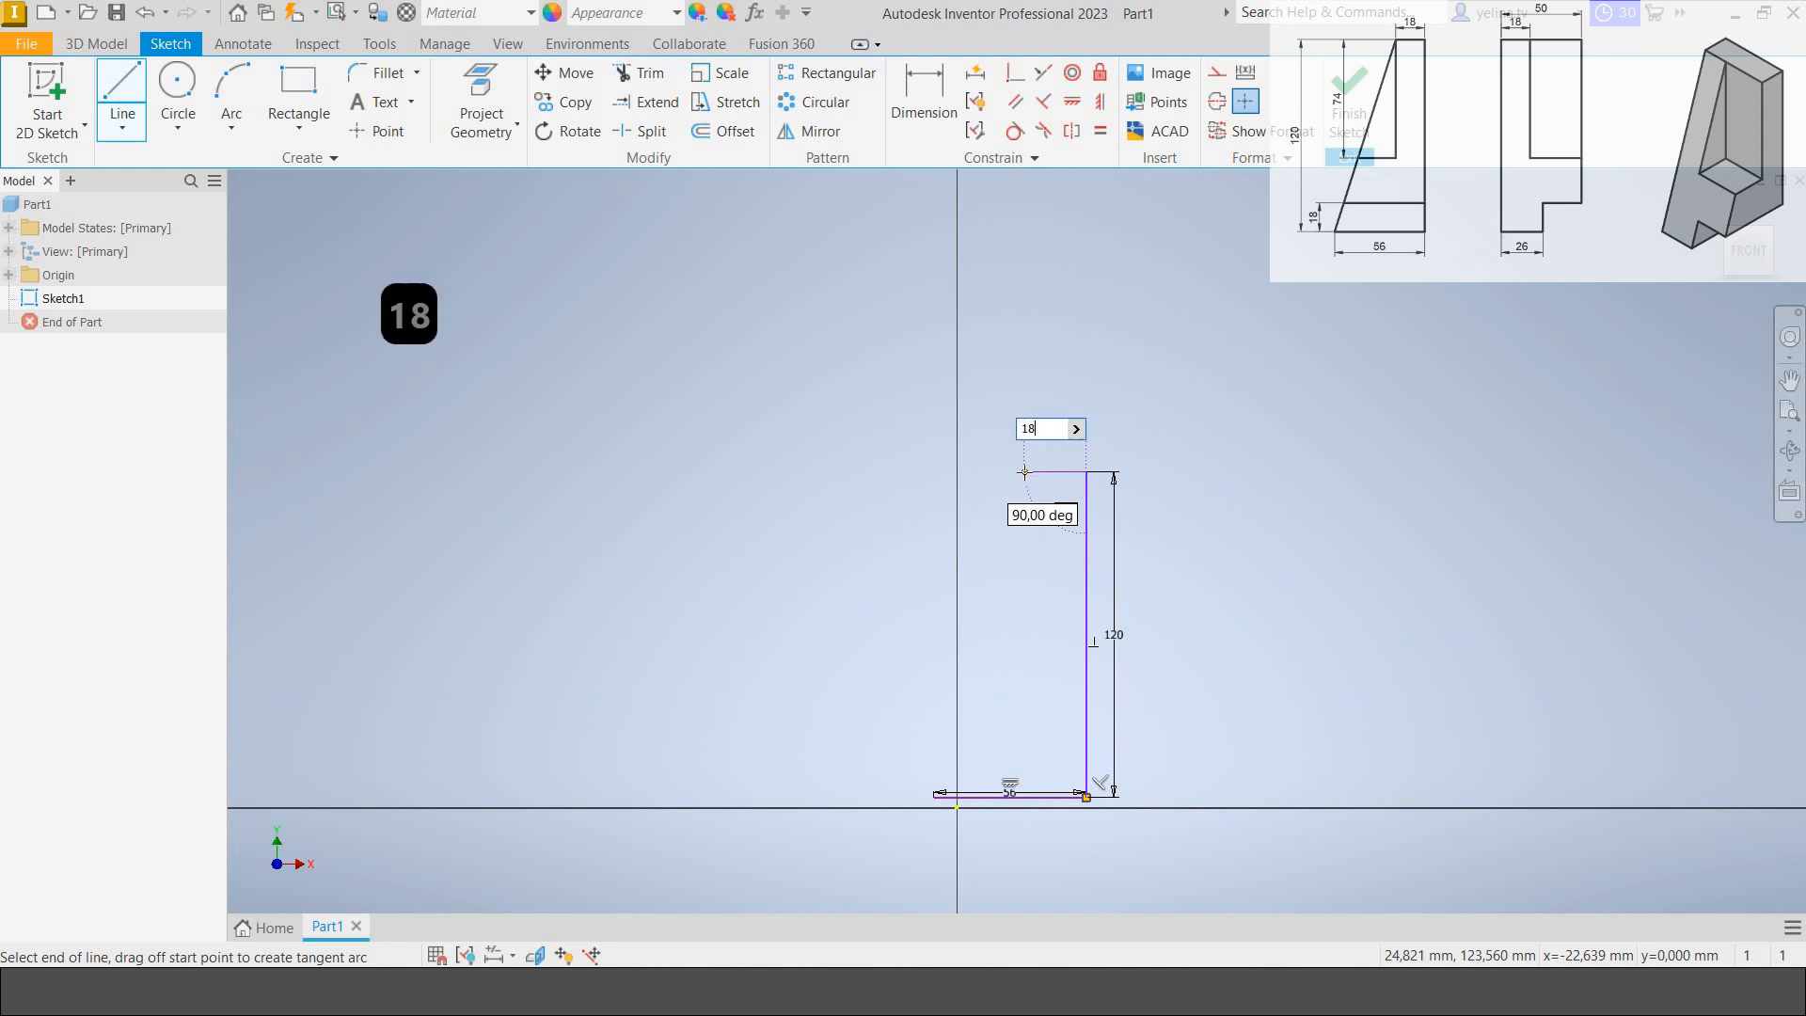
pyautogui.write('8')
pyautogui.press('Return')
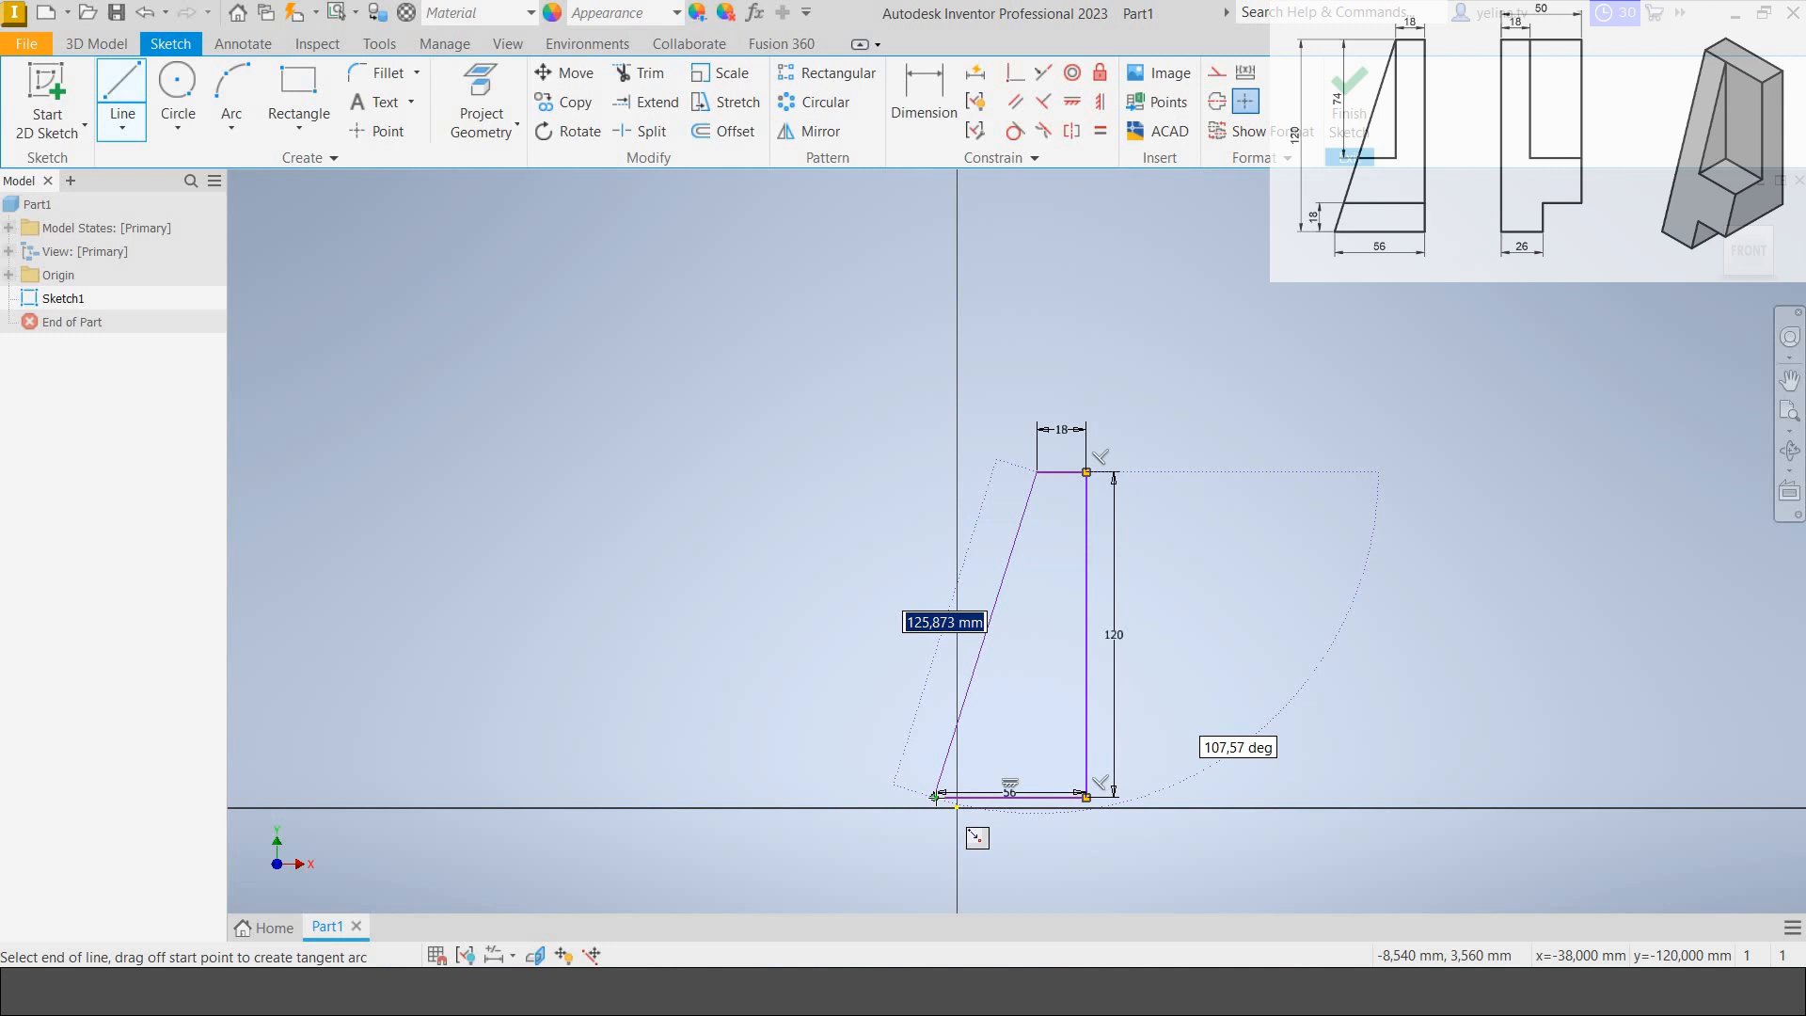
pyautogui.scroll(4, 934, 797)
pyautogui.click(934, 797)
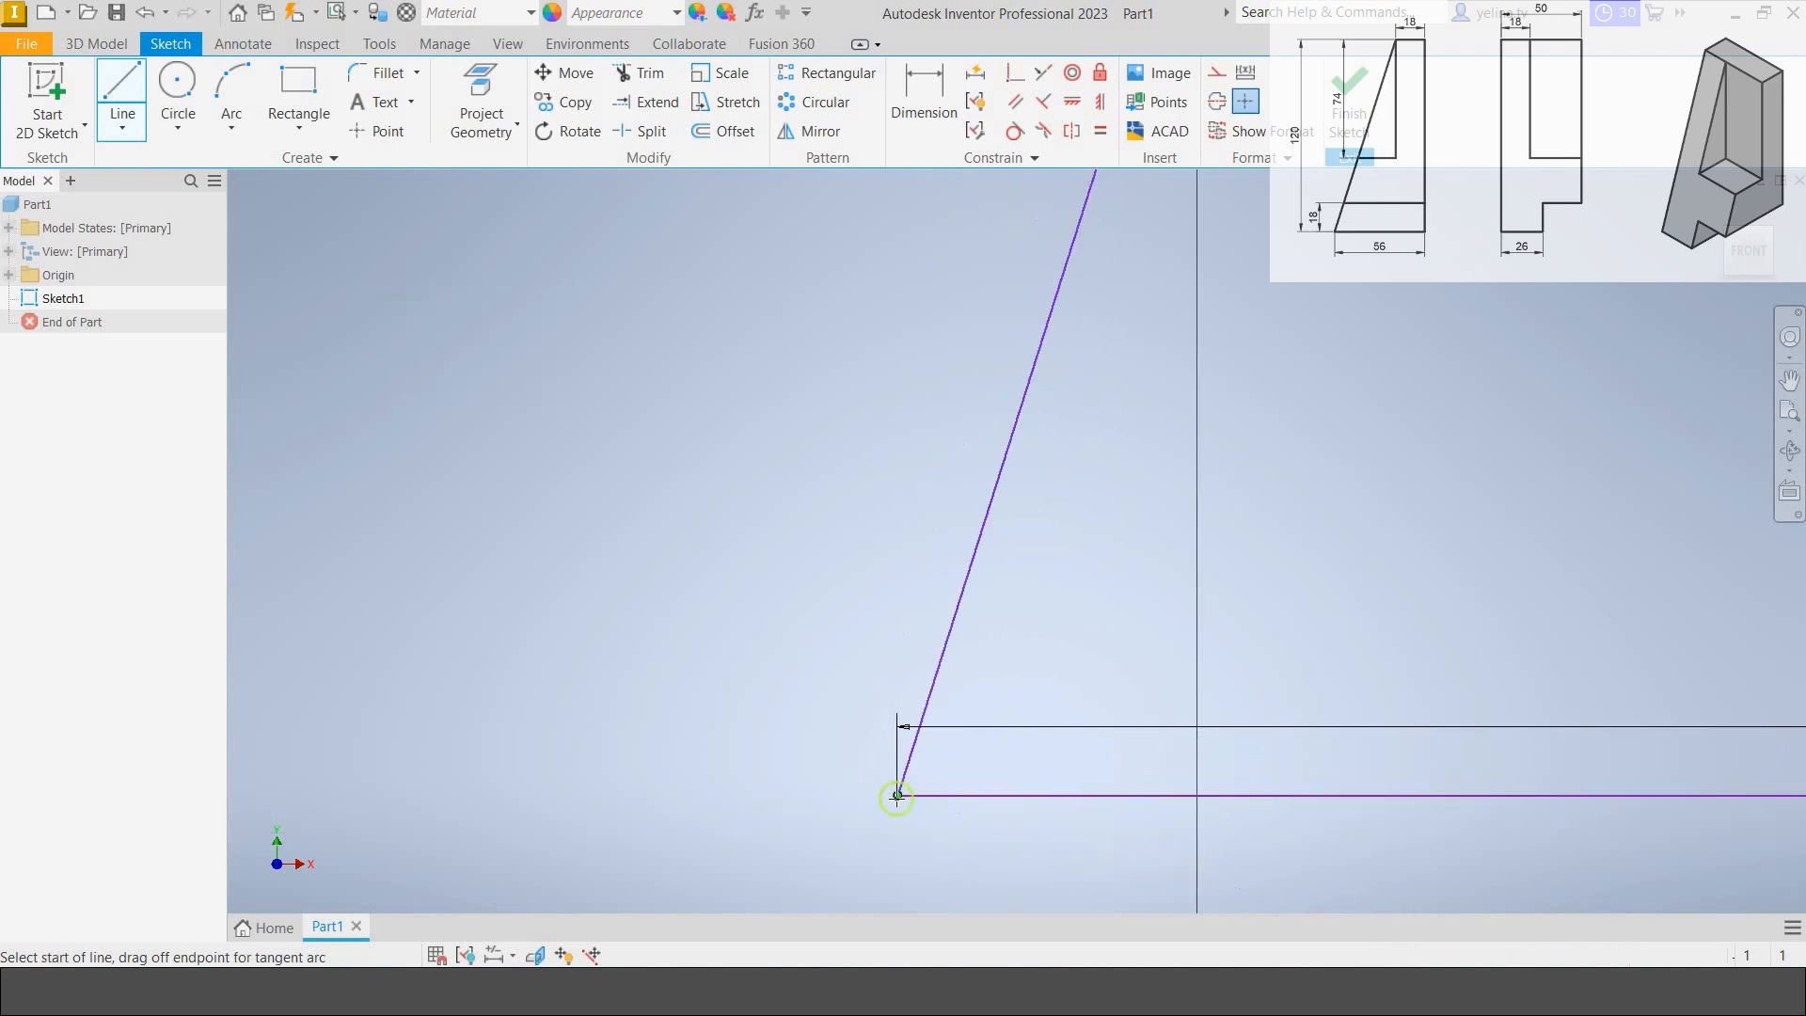
# Draw a 74 mm vertical line down from the top-left corner and a horizontal line from its end to the slanted edge.
pyautogui.scroll(-2, 932, 809)
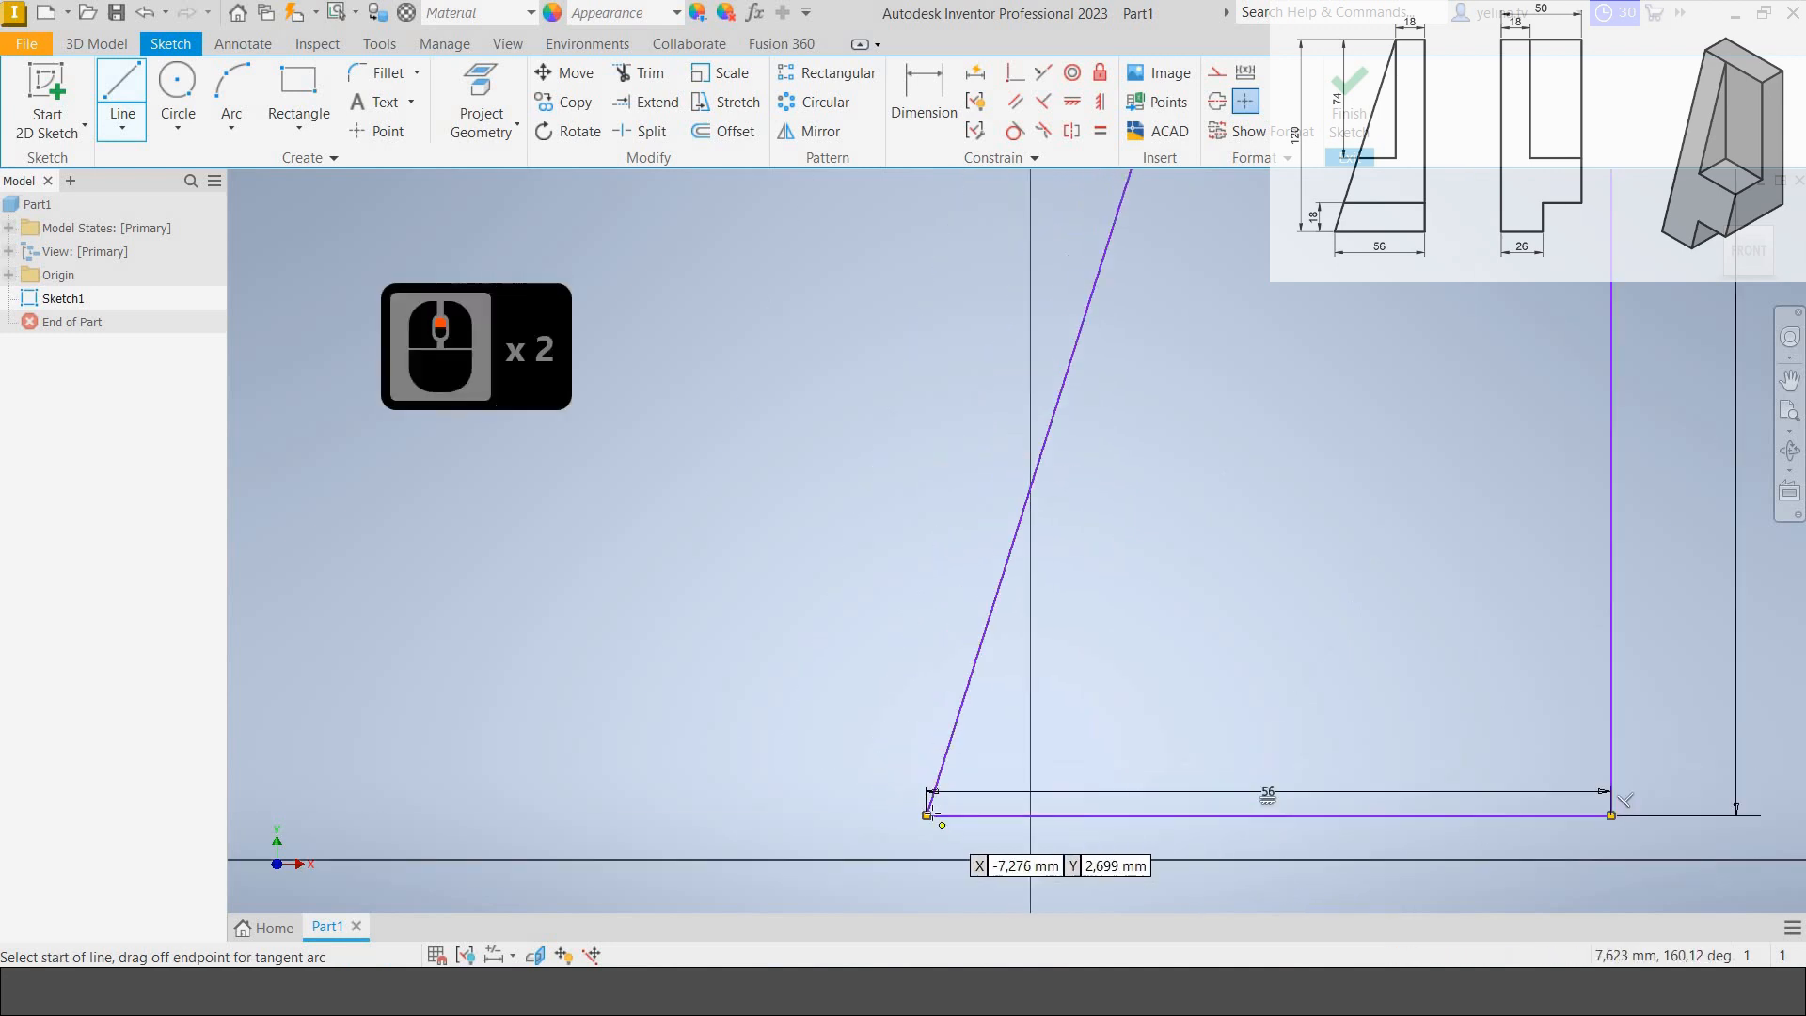
pyautogui.scroll(-3, 935, 811)
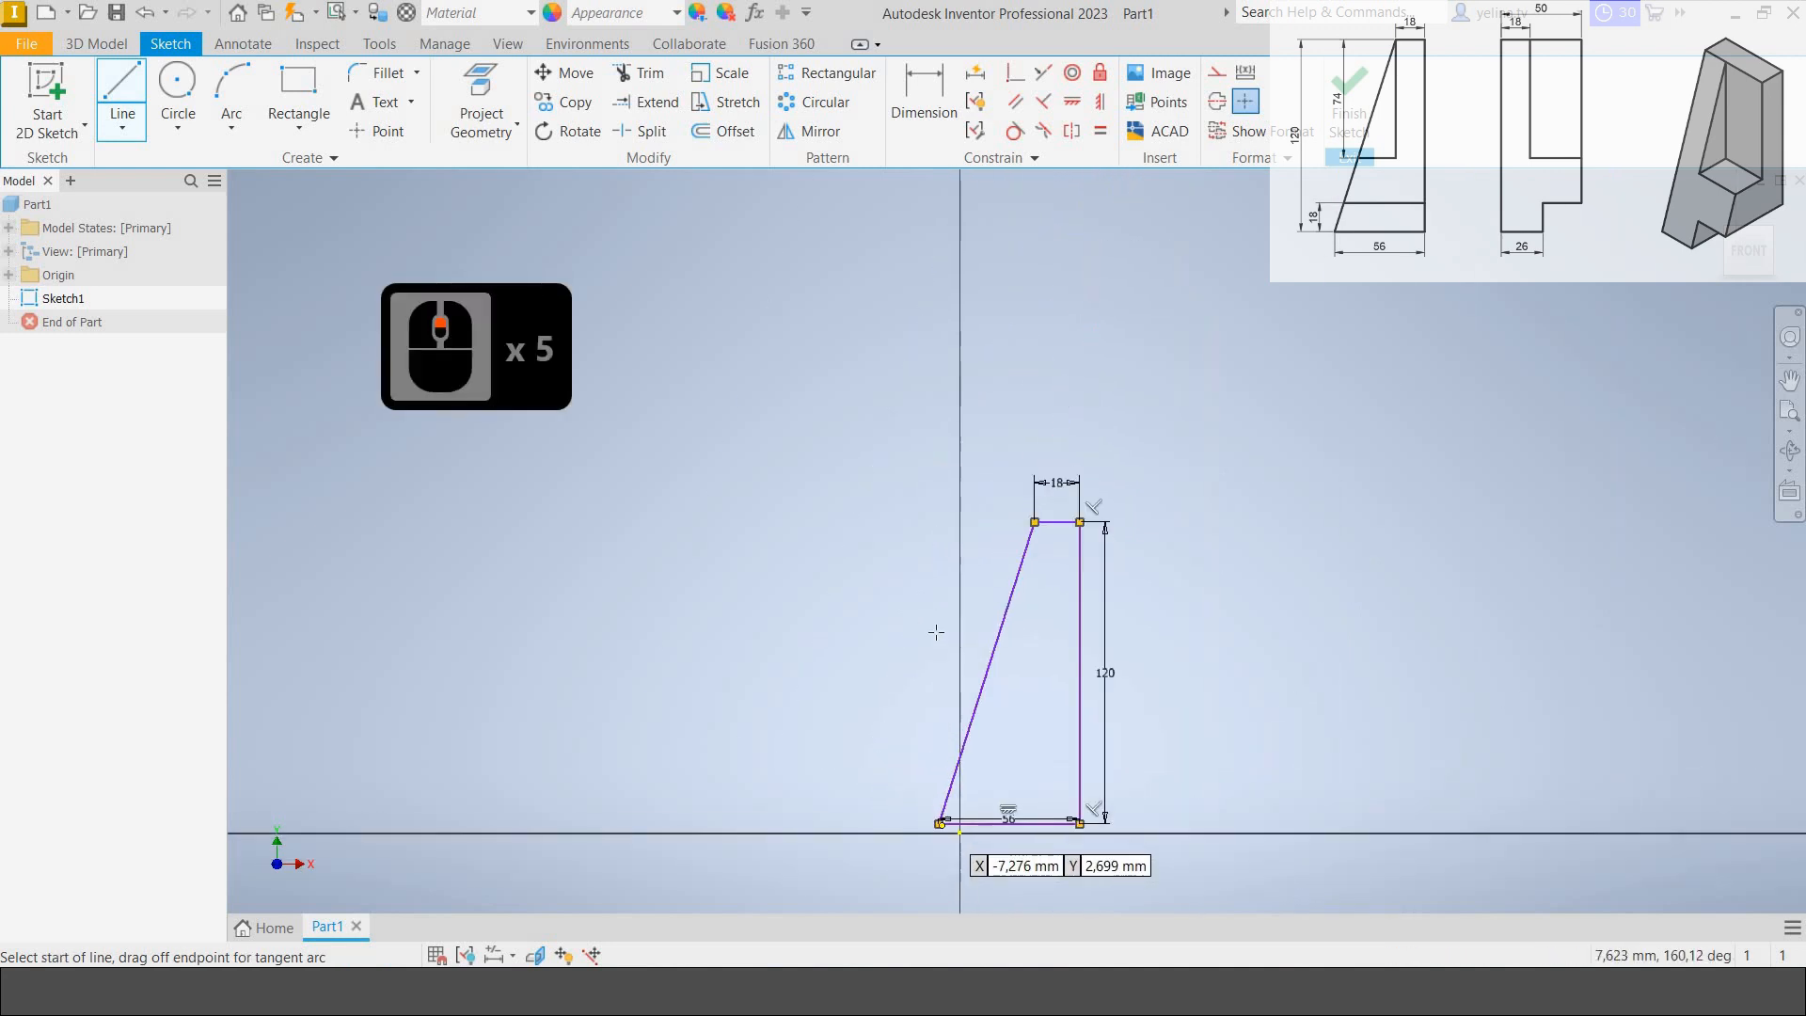
pyautogui.click(1034, 522)
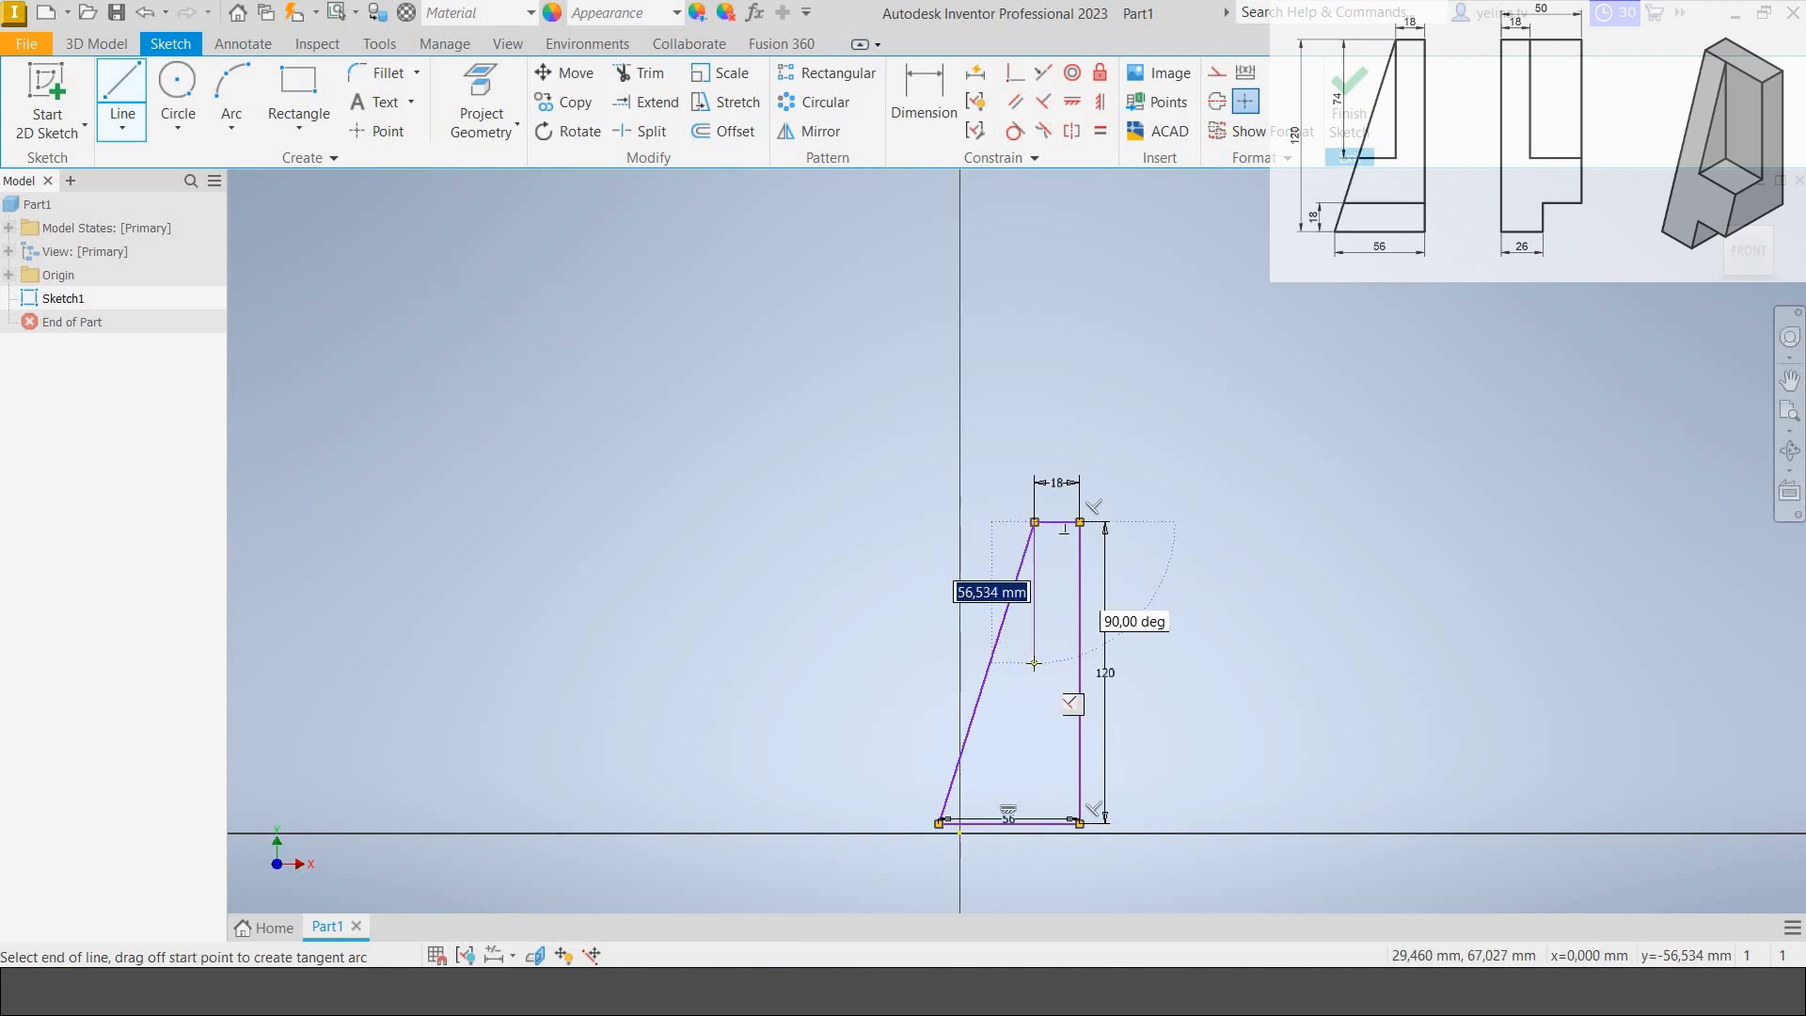
pyautogui.write('7')
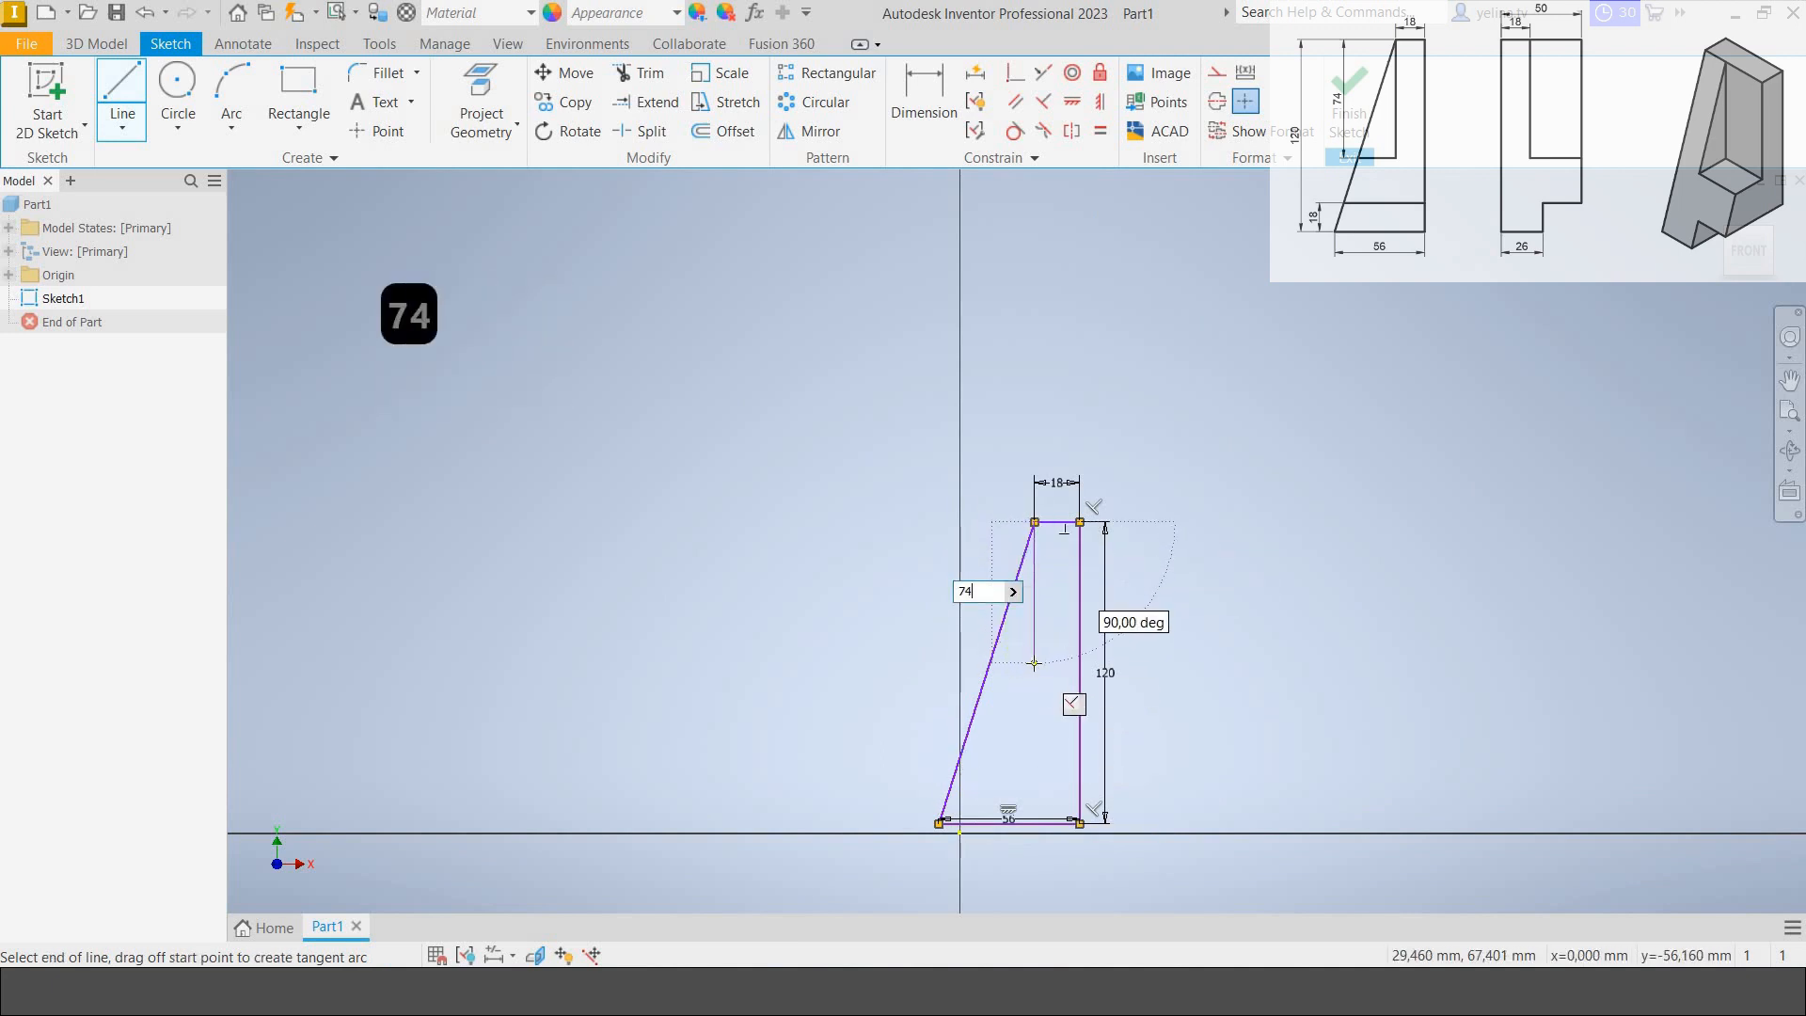
pyautogui.write('4')
pyautogui.press('Return')
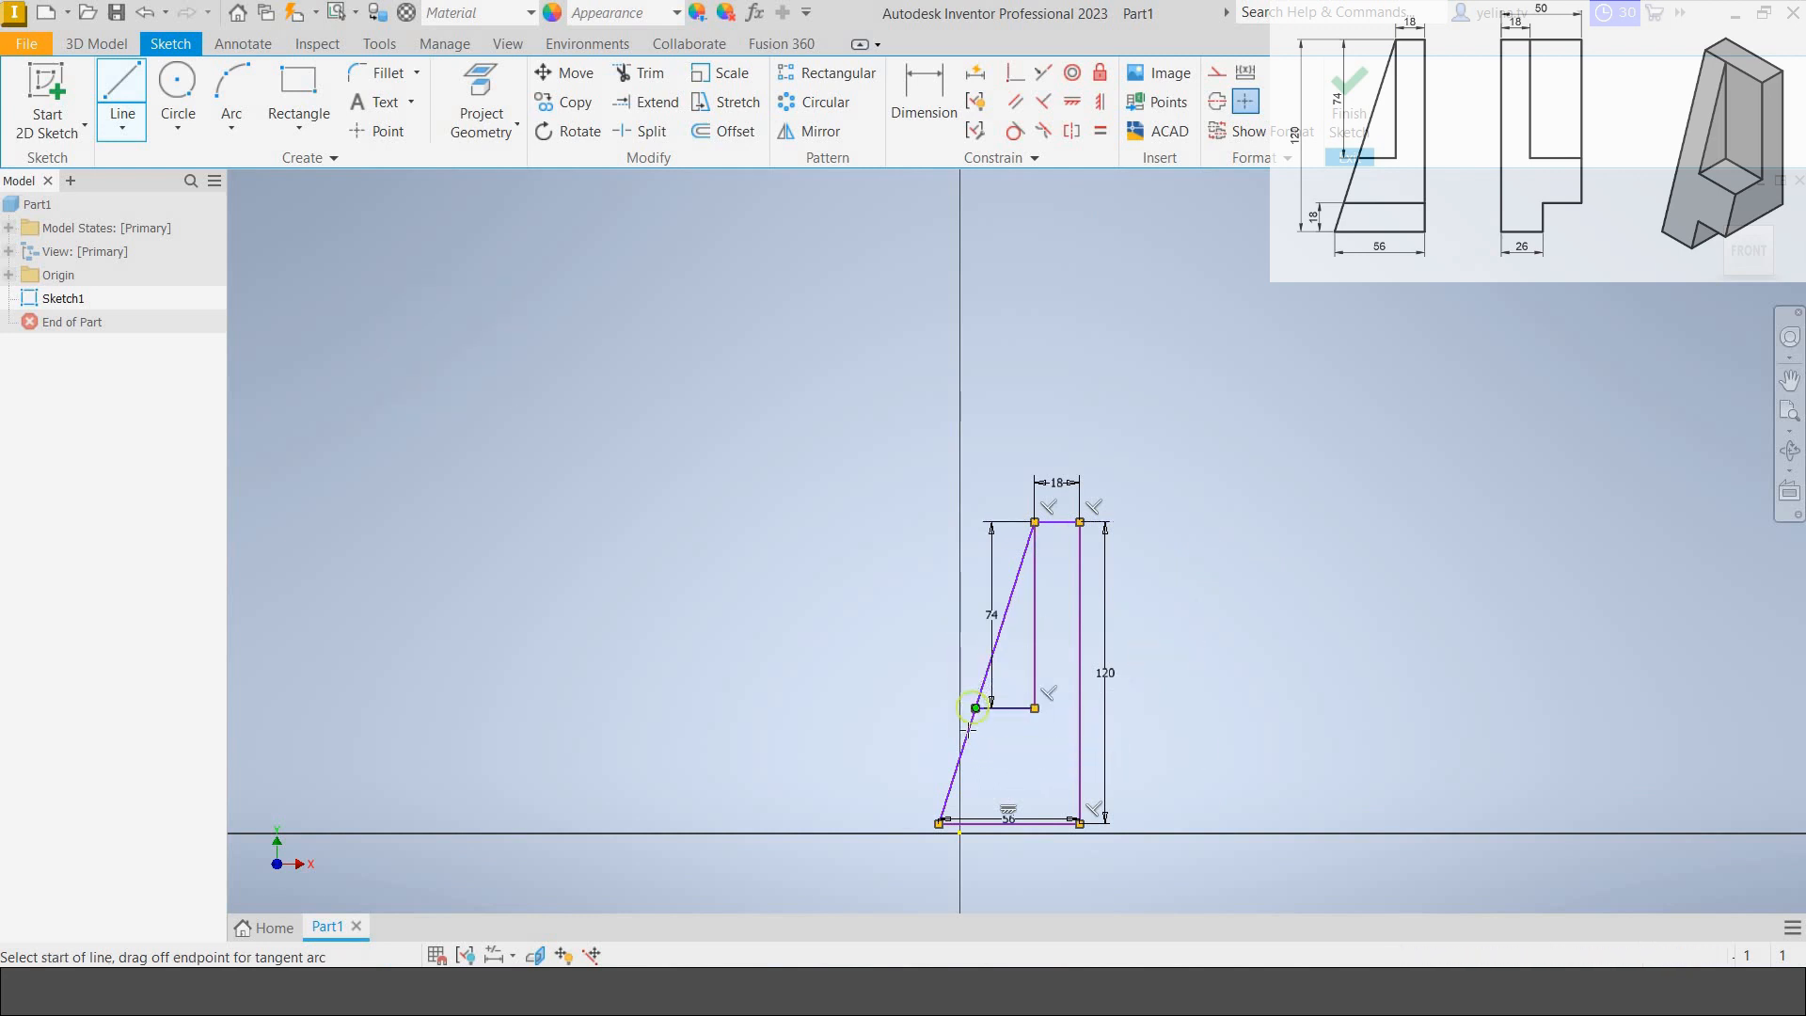
pyautogui.click(975, 707)
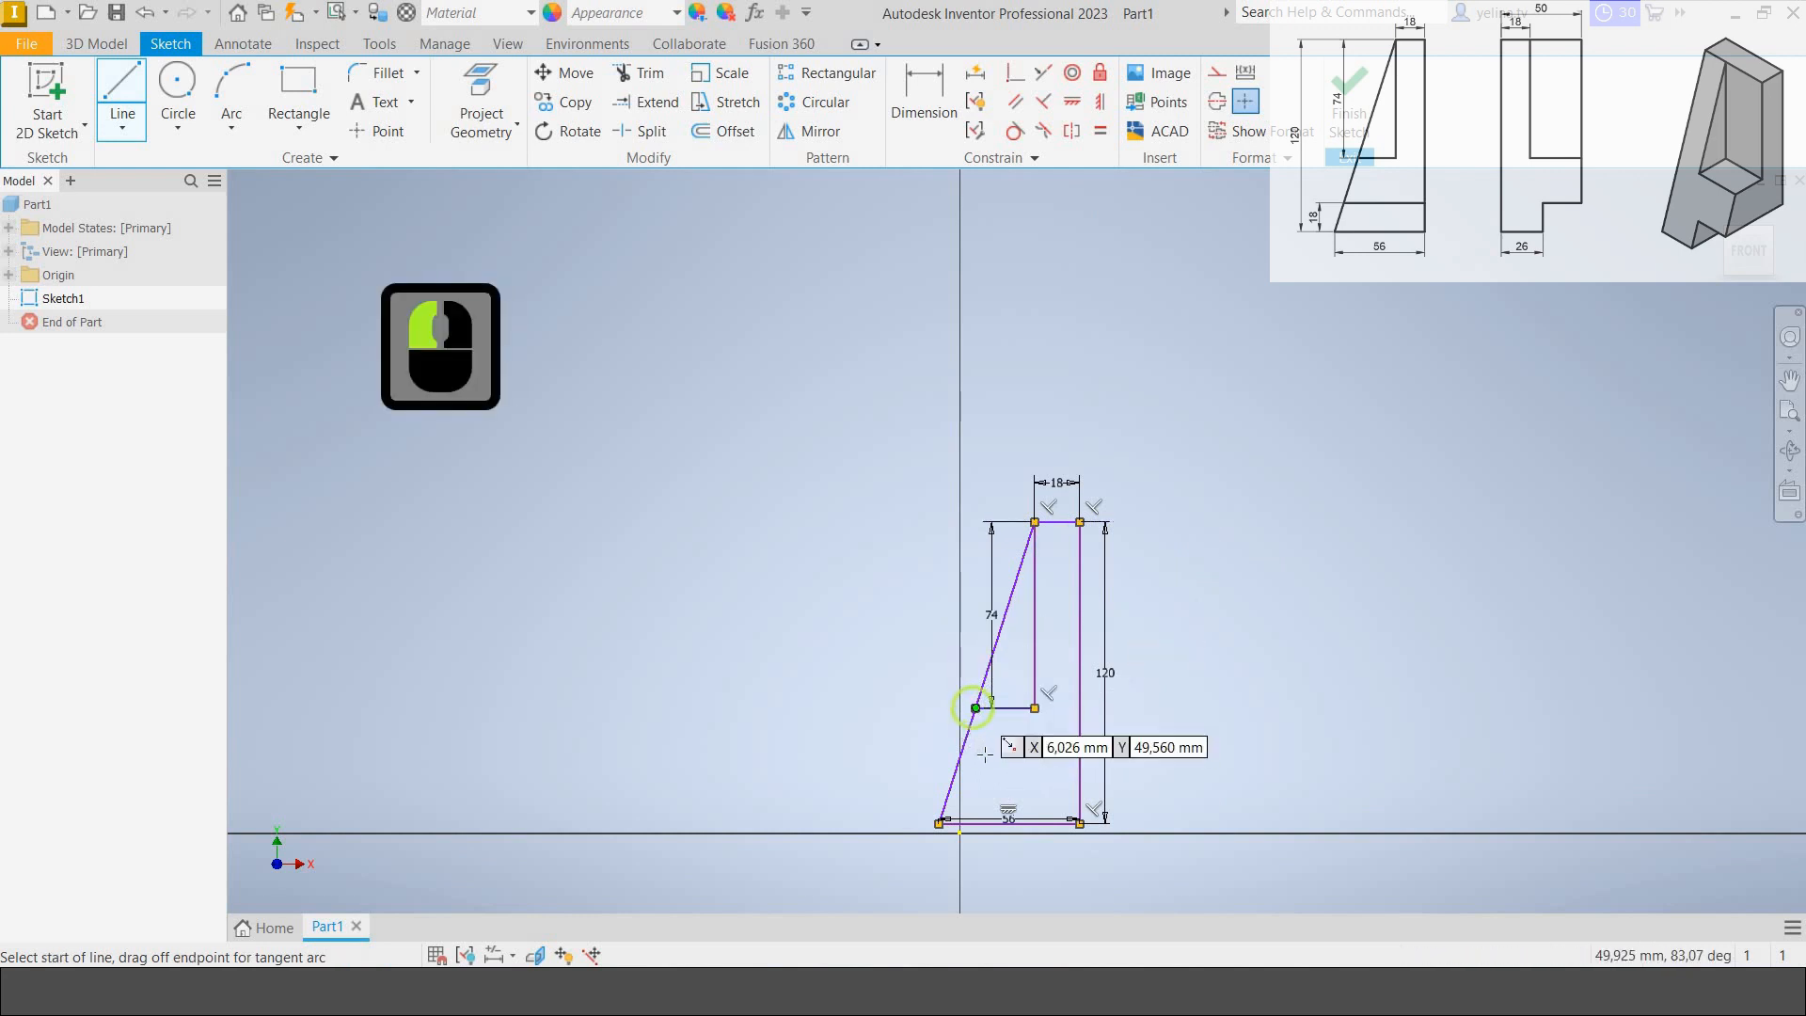
# Draw a horizontal line about 100 mm long across the lower part of the profile, extending past both side edges.
pyautogui.click(903, 772)
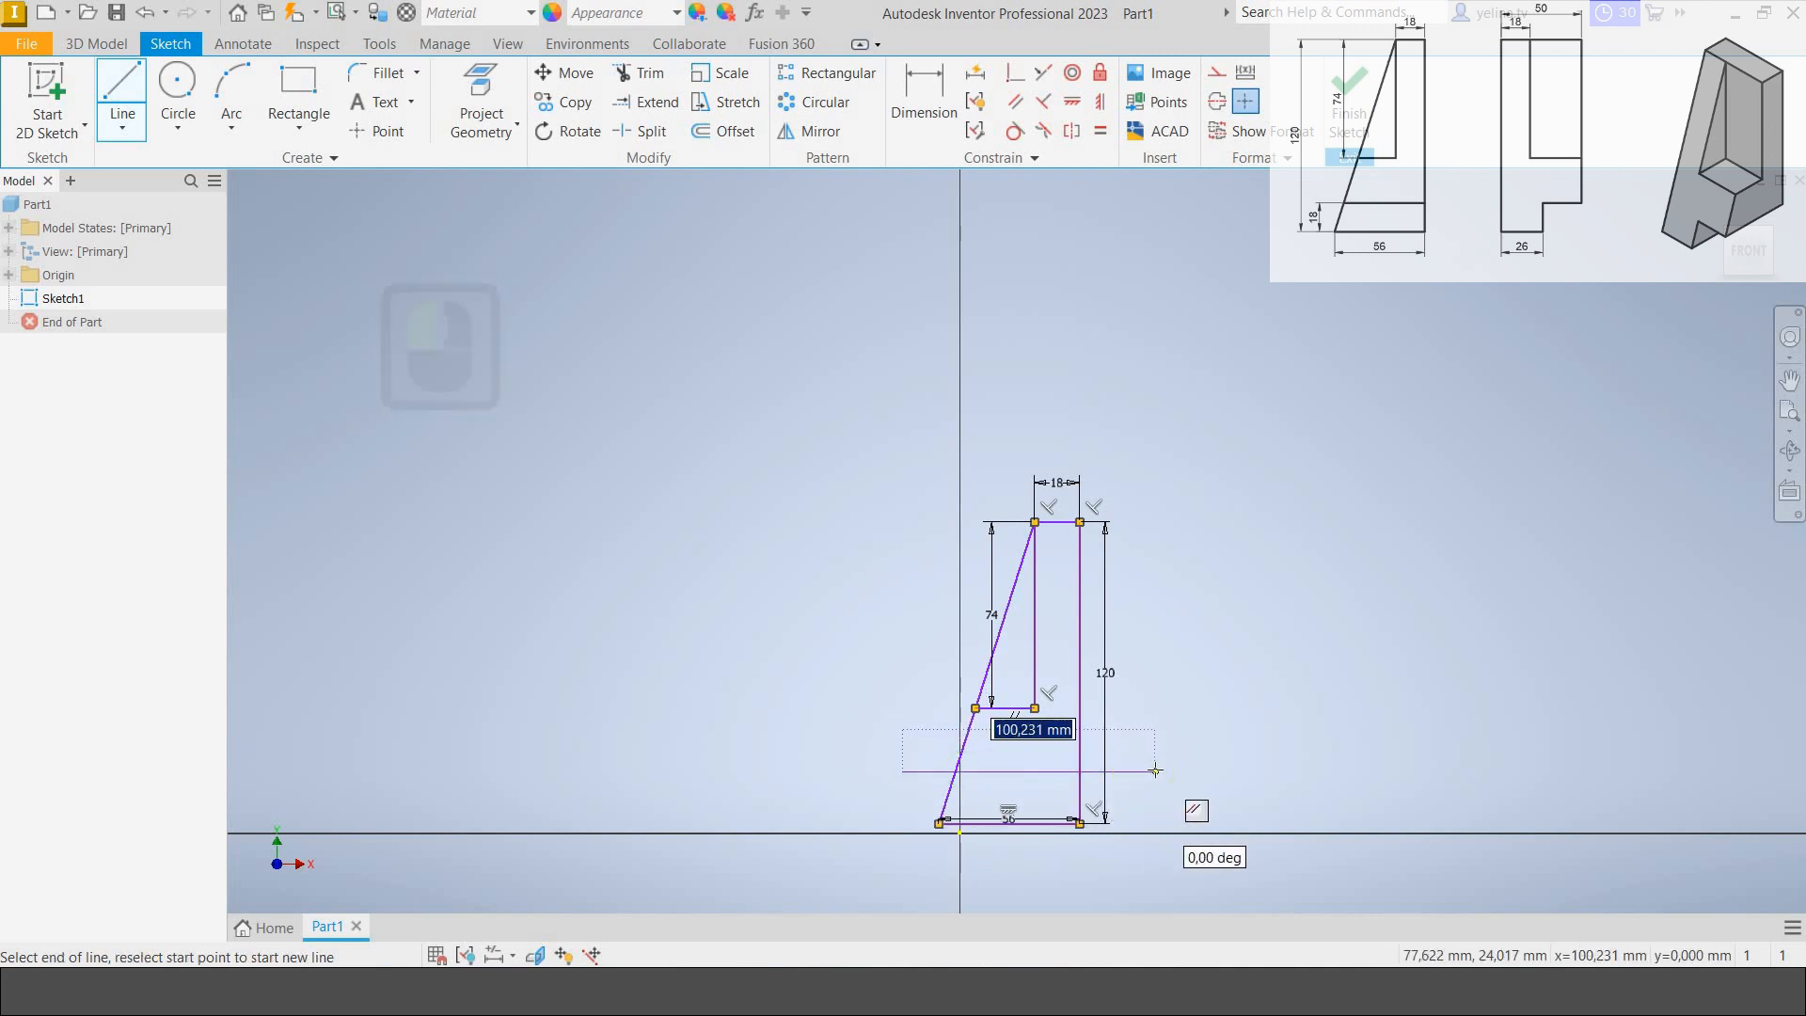
pyautogui.click(1154, 770)
pyautogui.press('Escape')
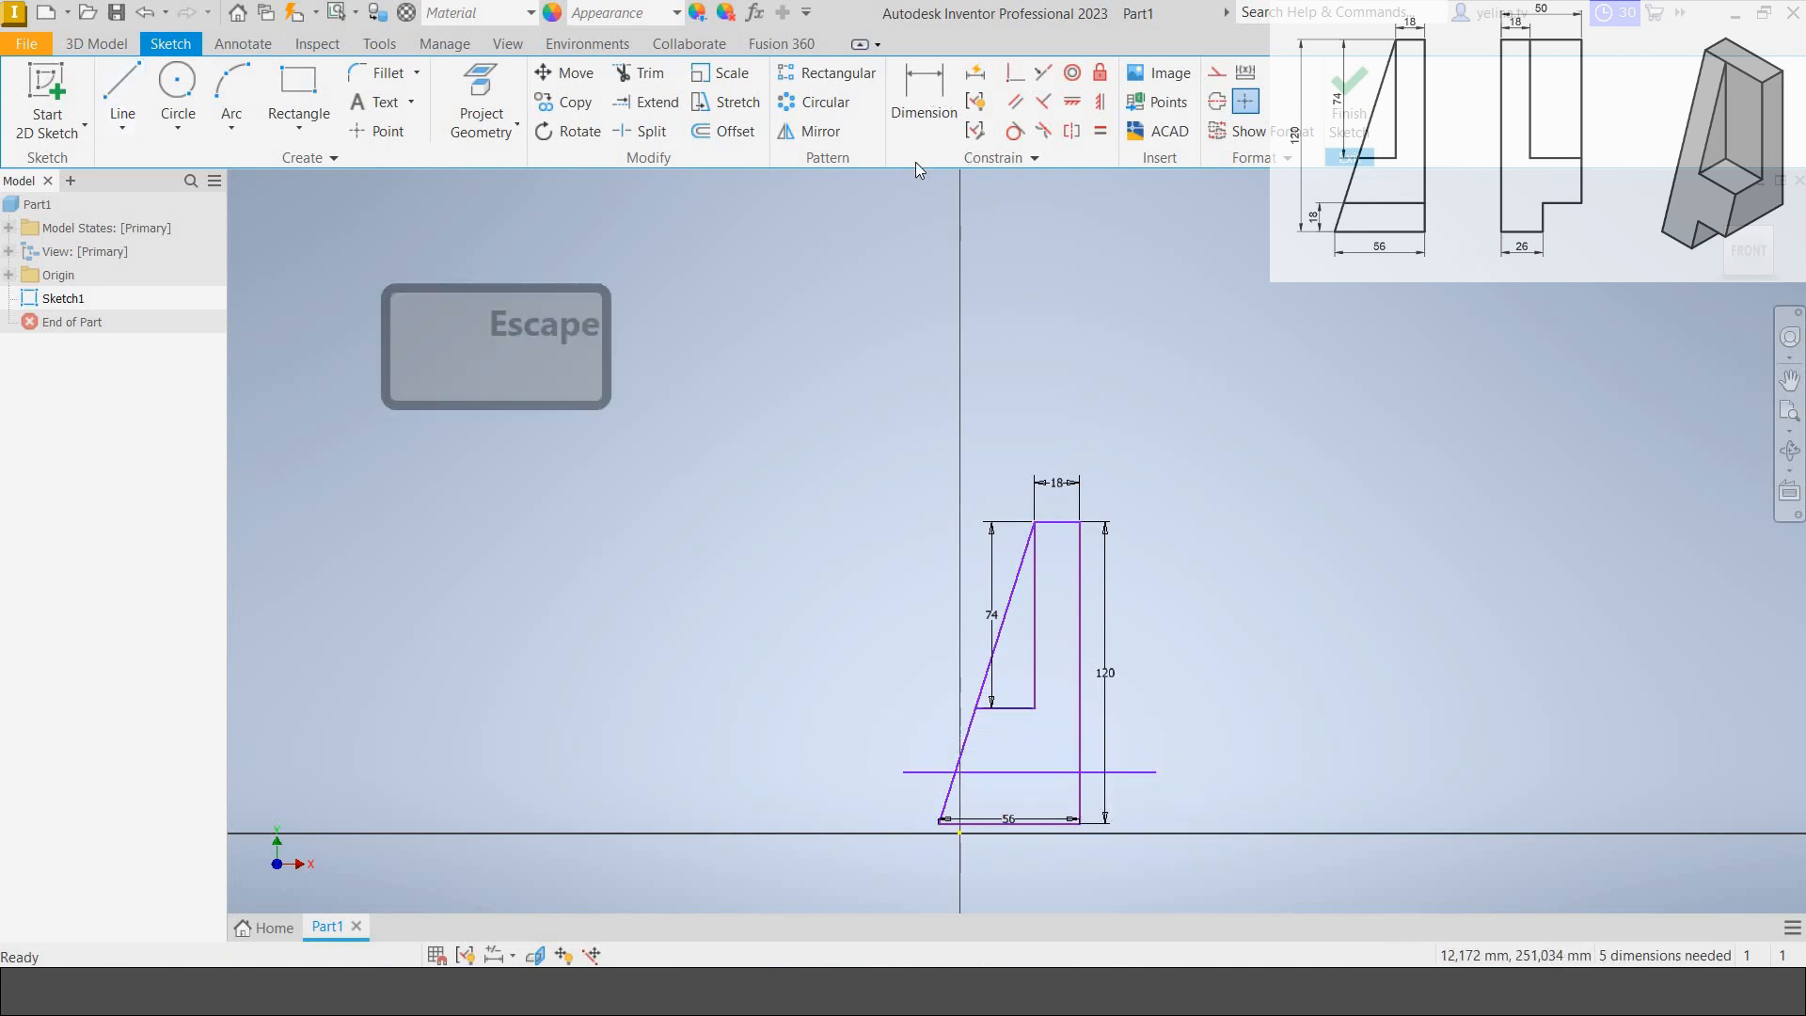
# Dimension the lower crossing line's height above the base line at 18 mm.
pyautogui.click(924, 99)
pyautogui.click(1008, 684)
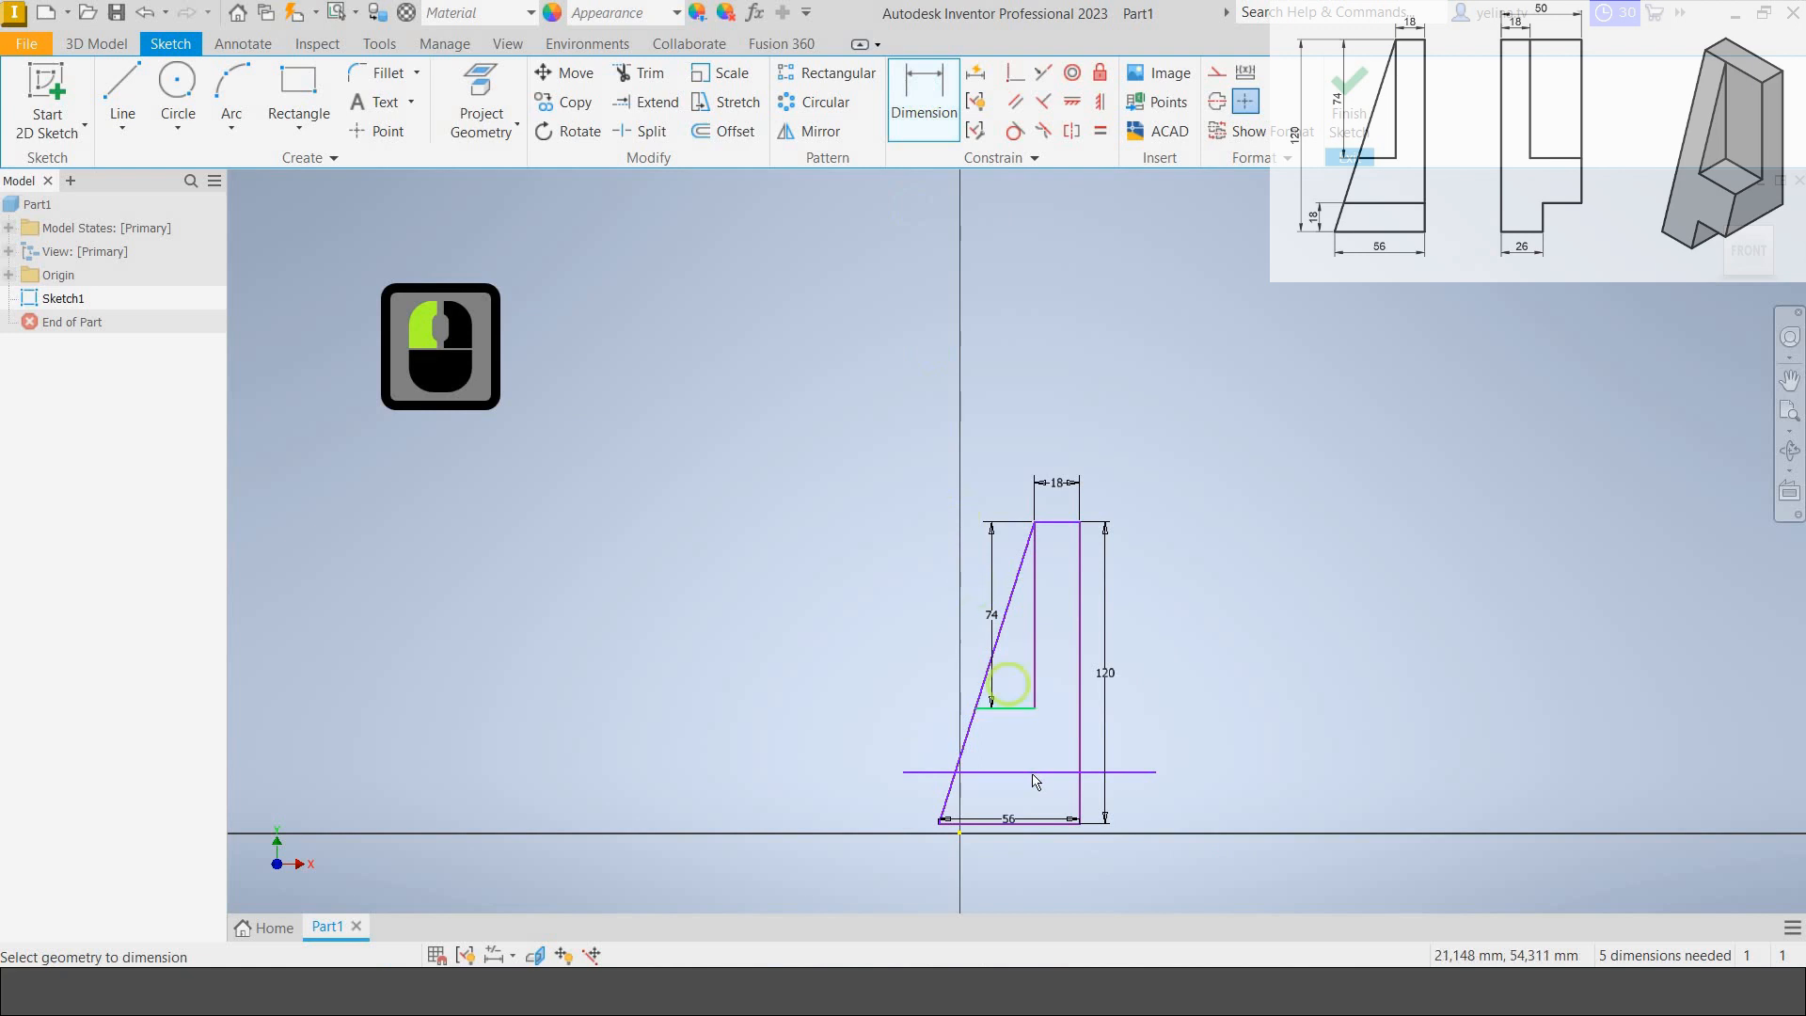
pyautogui.click(978, 774)
pyautogui.click(941, 818)
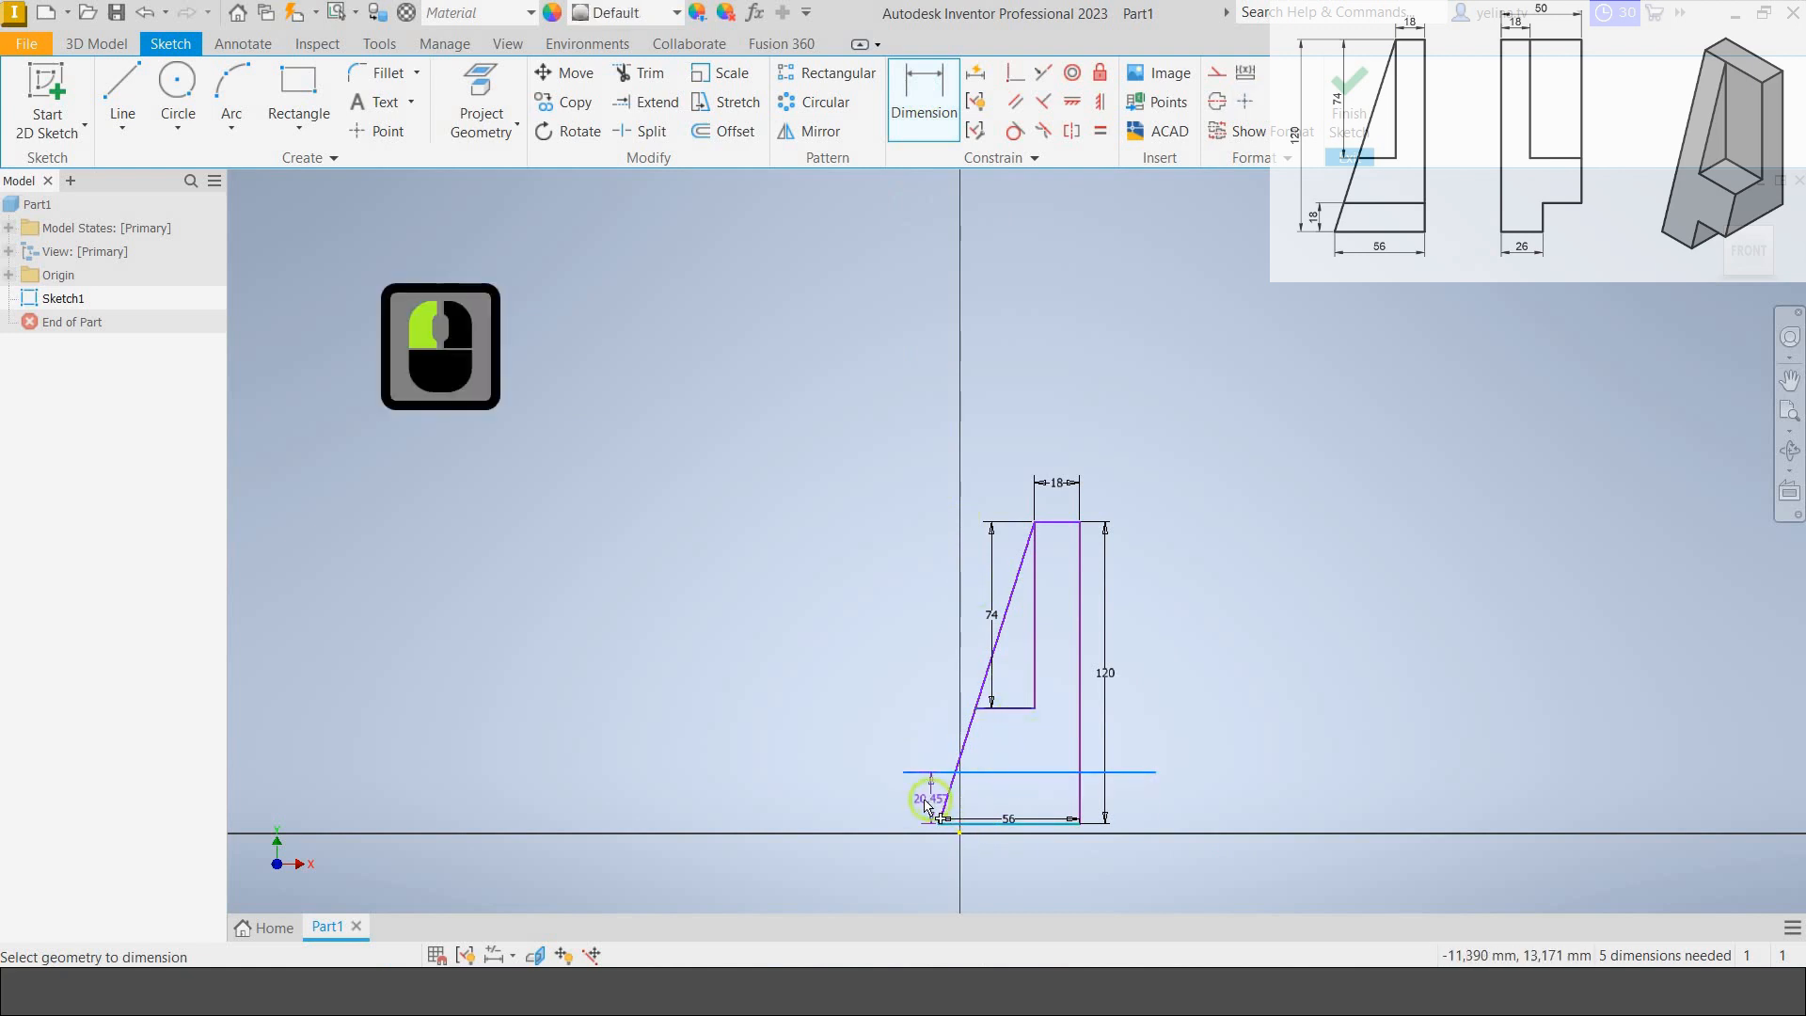
pyautogui.click(927, 806)
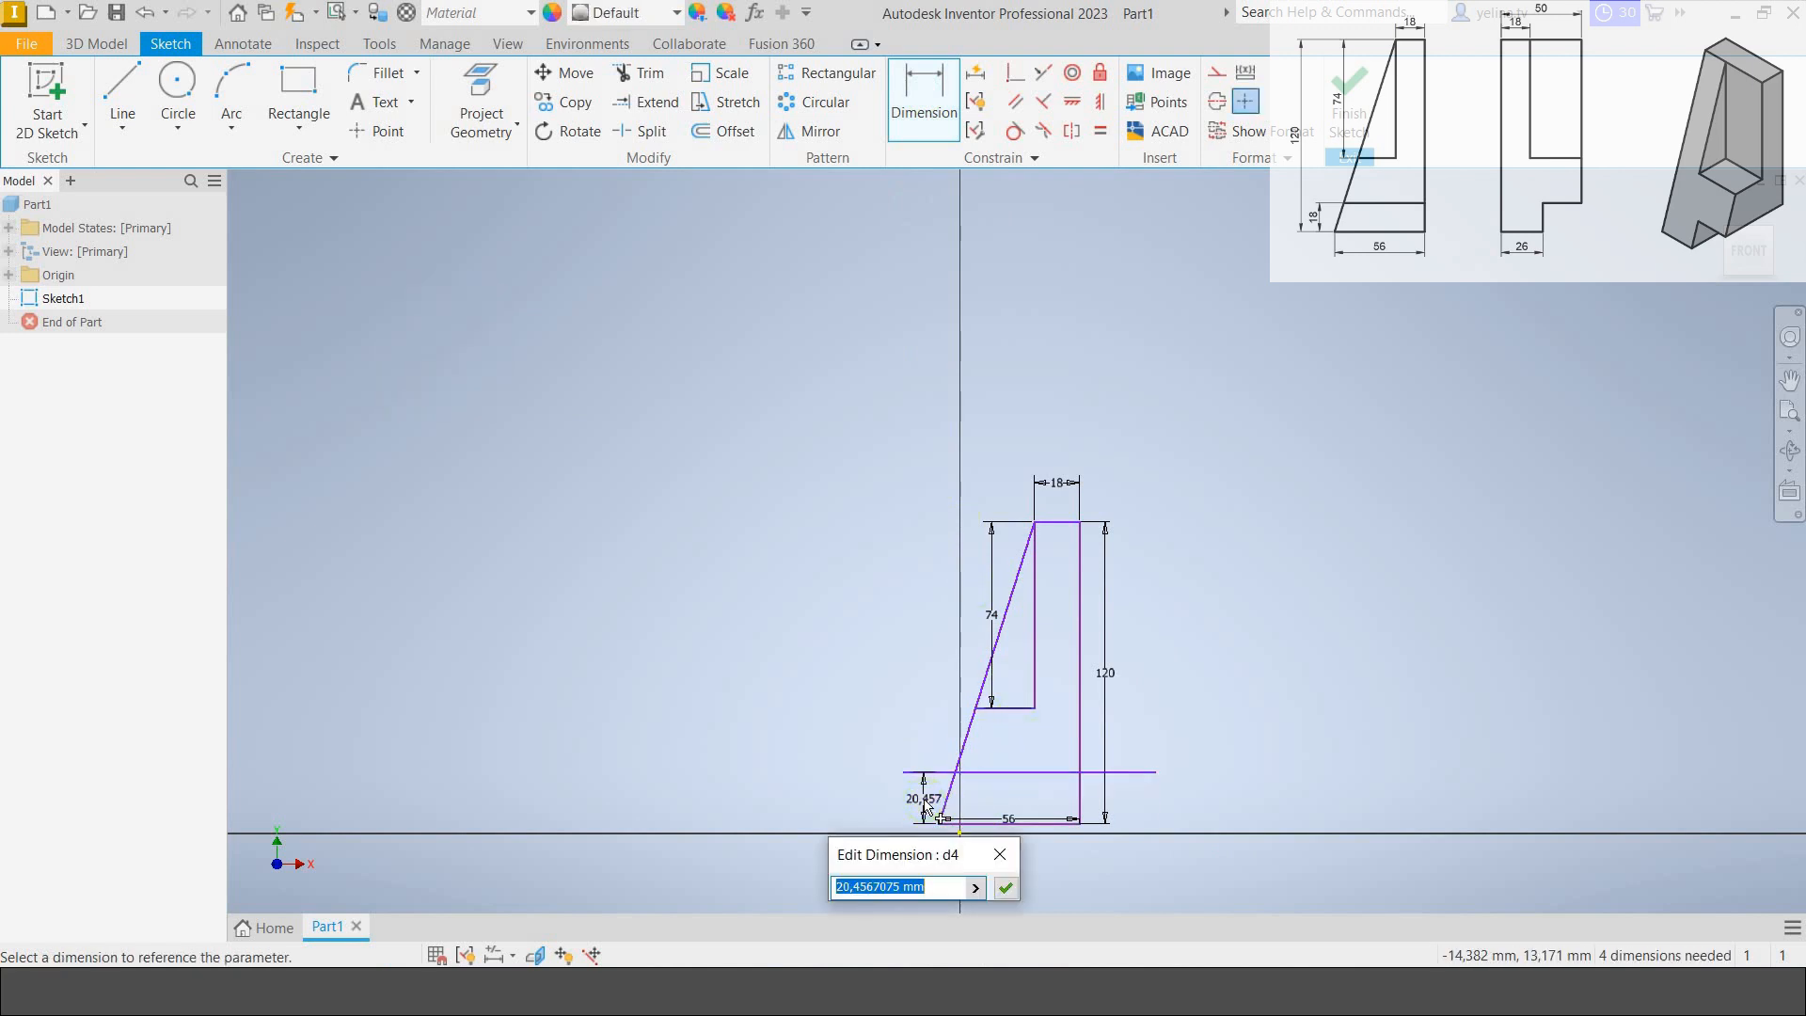
pyautogui.write('1')
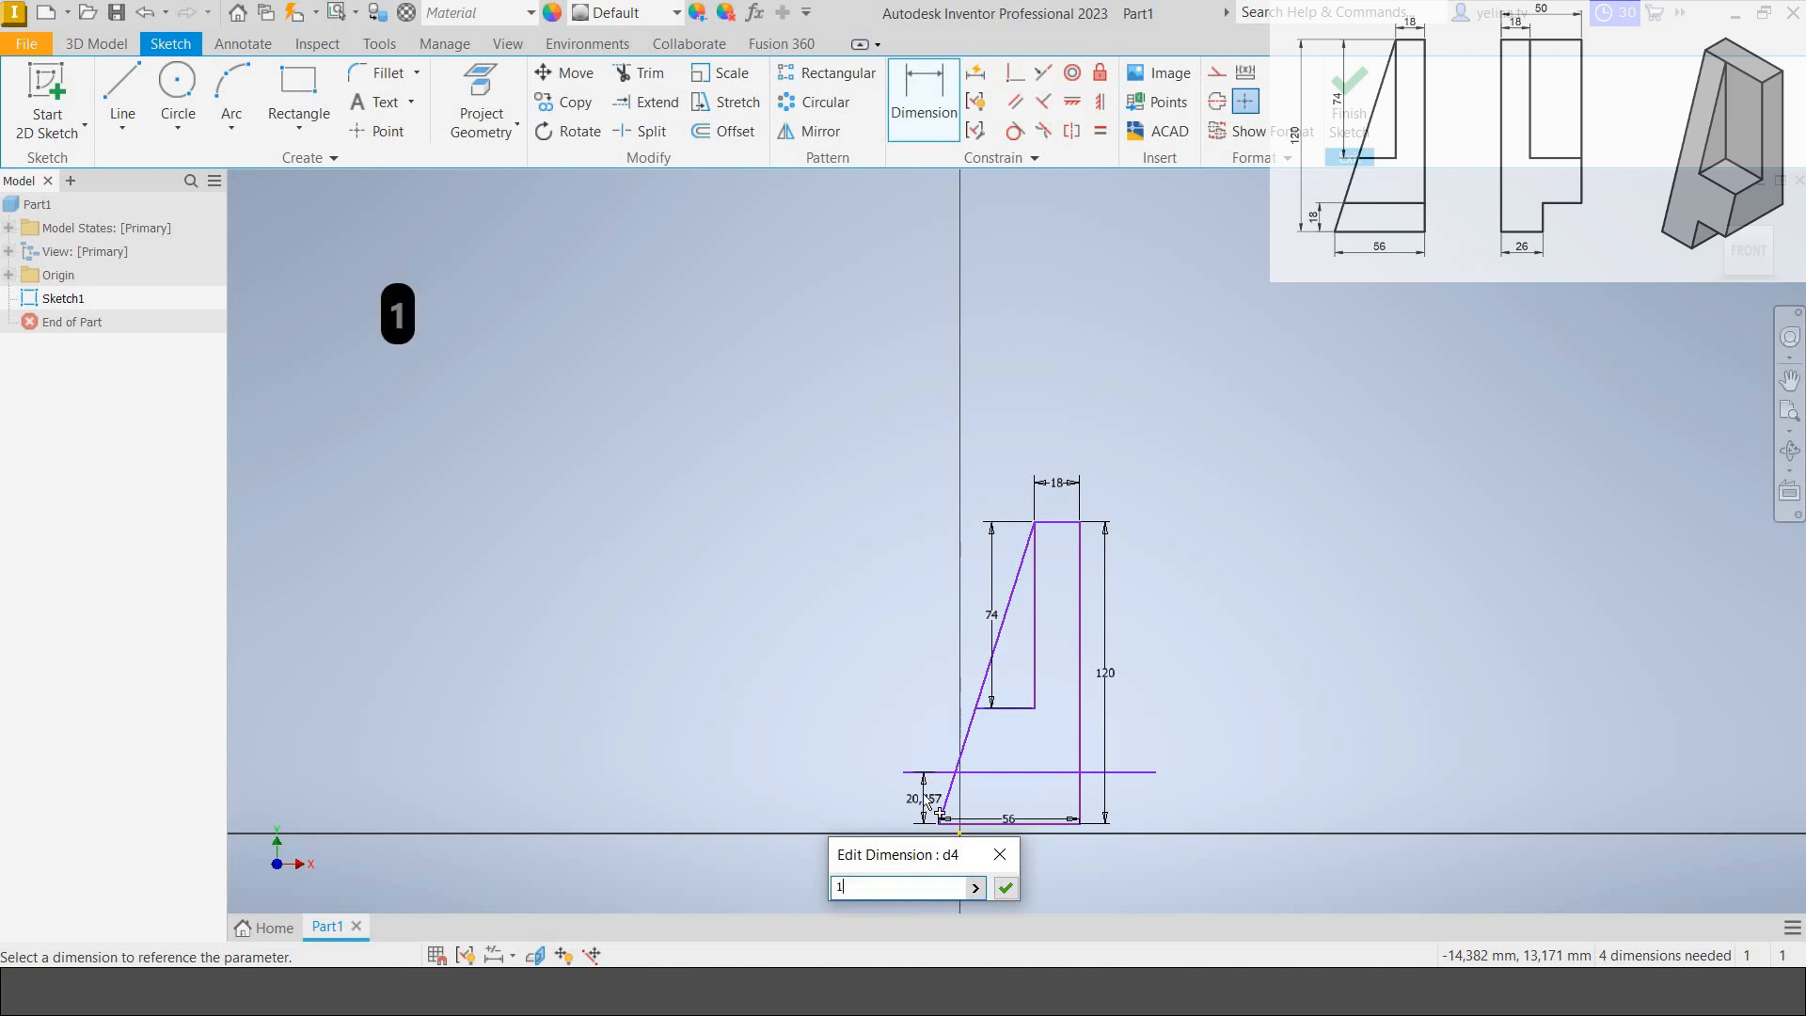
pyautogui.write('8')
pyautogui.press('Return')
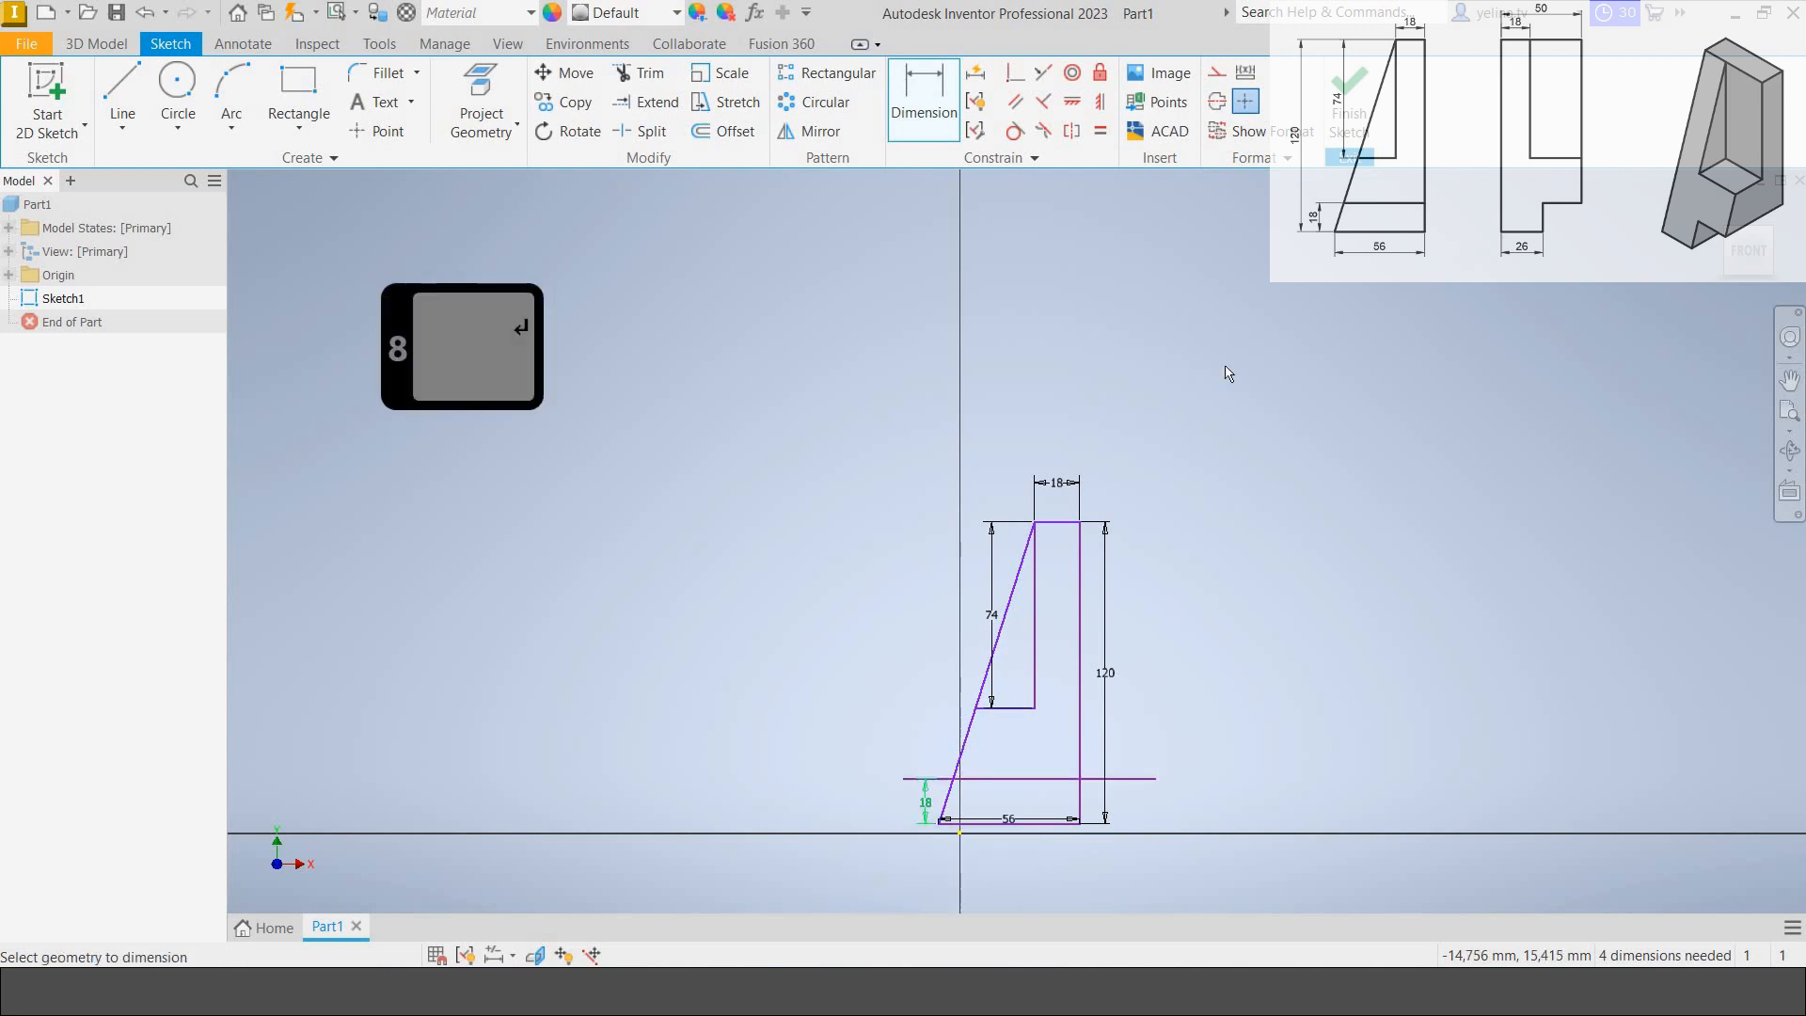
# Make the crossing line's left end coincident with the slanted edge and its right end coincident with the vertical edge.
pyautogui.click(875, 790)
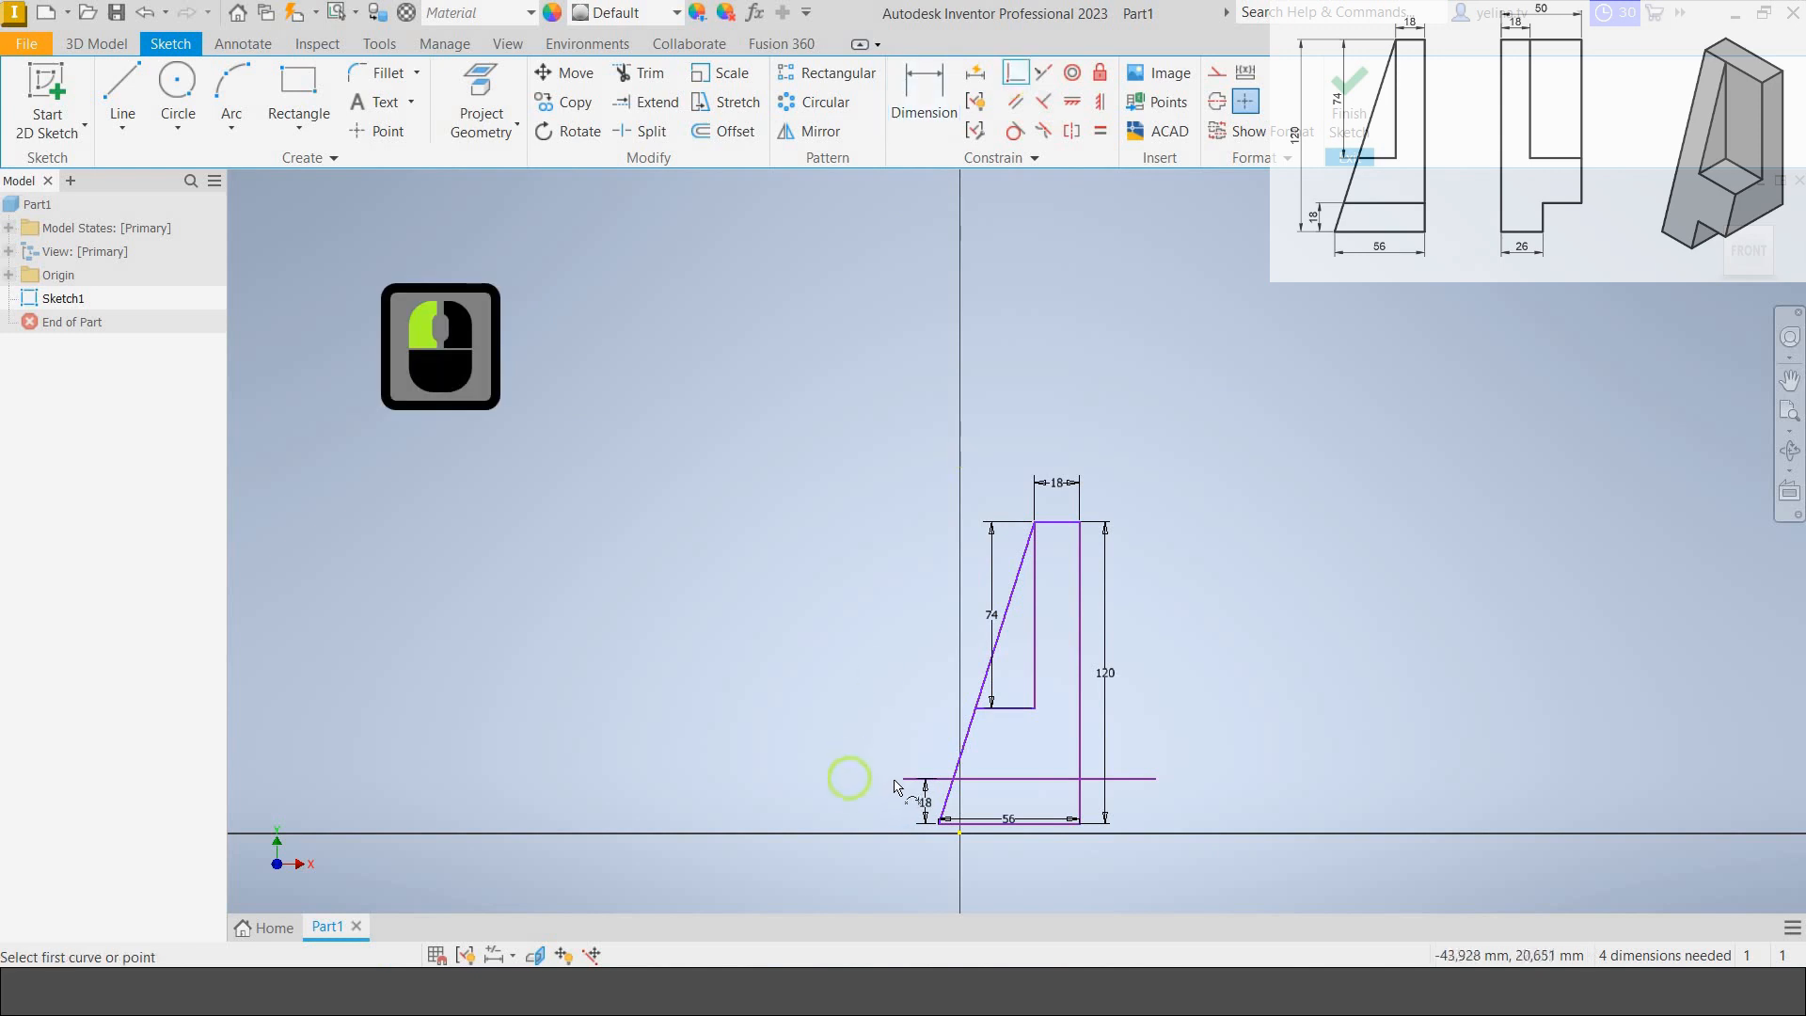
pyautogui.click(903, 779)
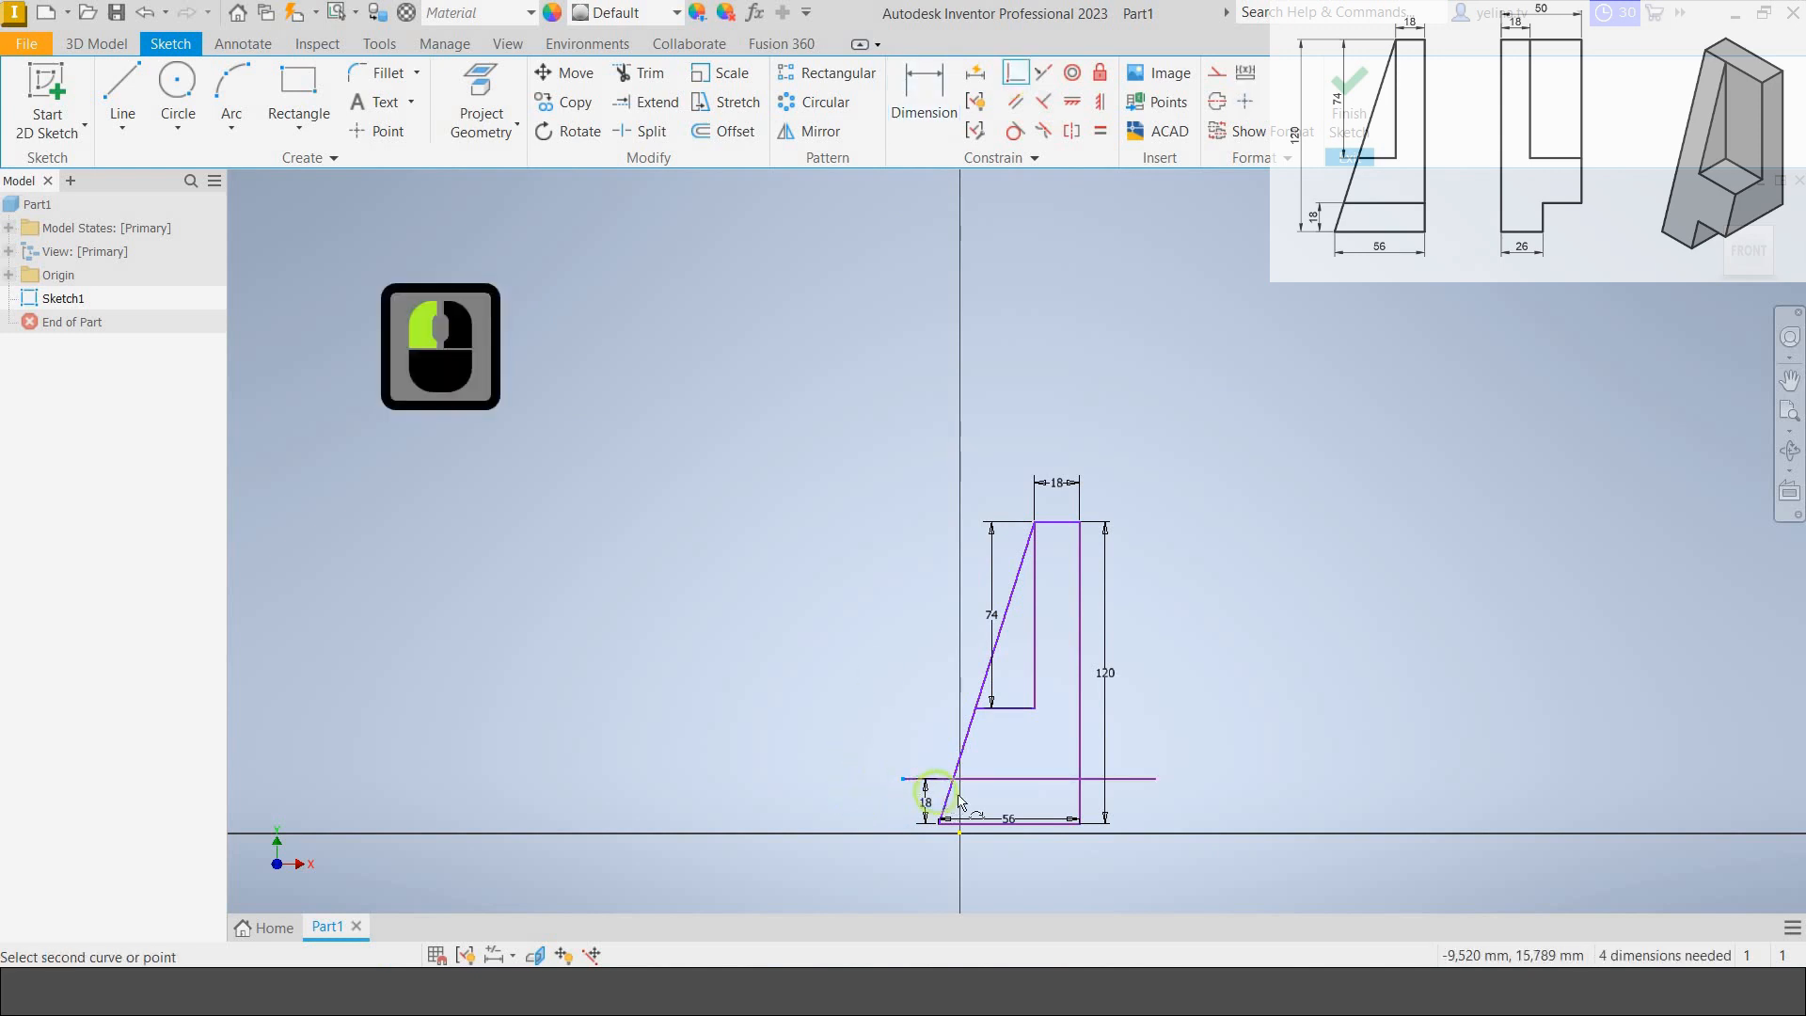
pyautogui.click(947, 800)
pyautogui.click(1136, 803)
pyautogui.click(1112, 795)
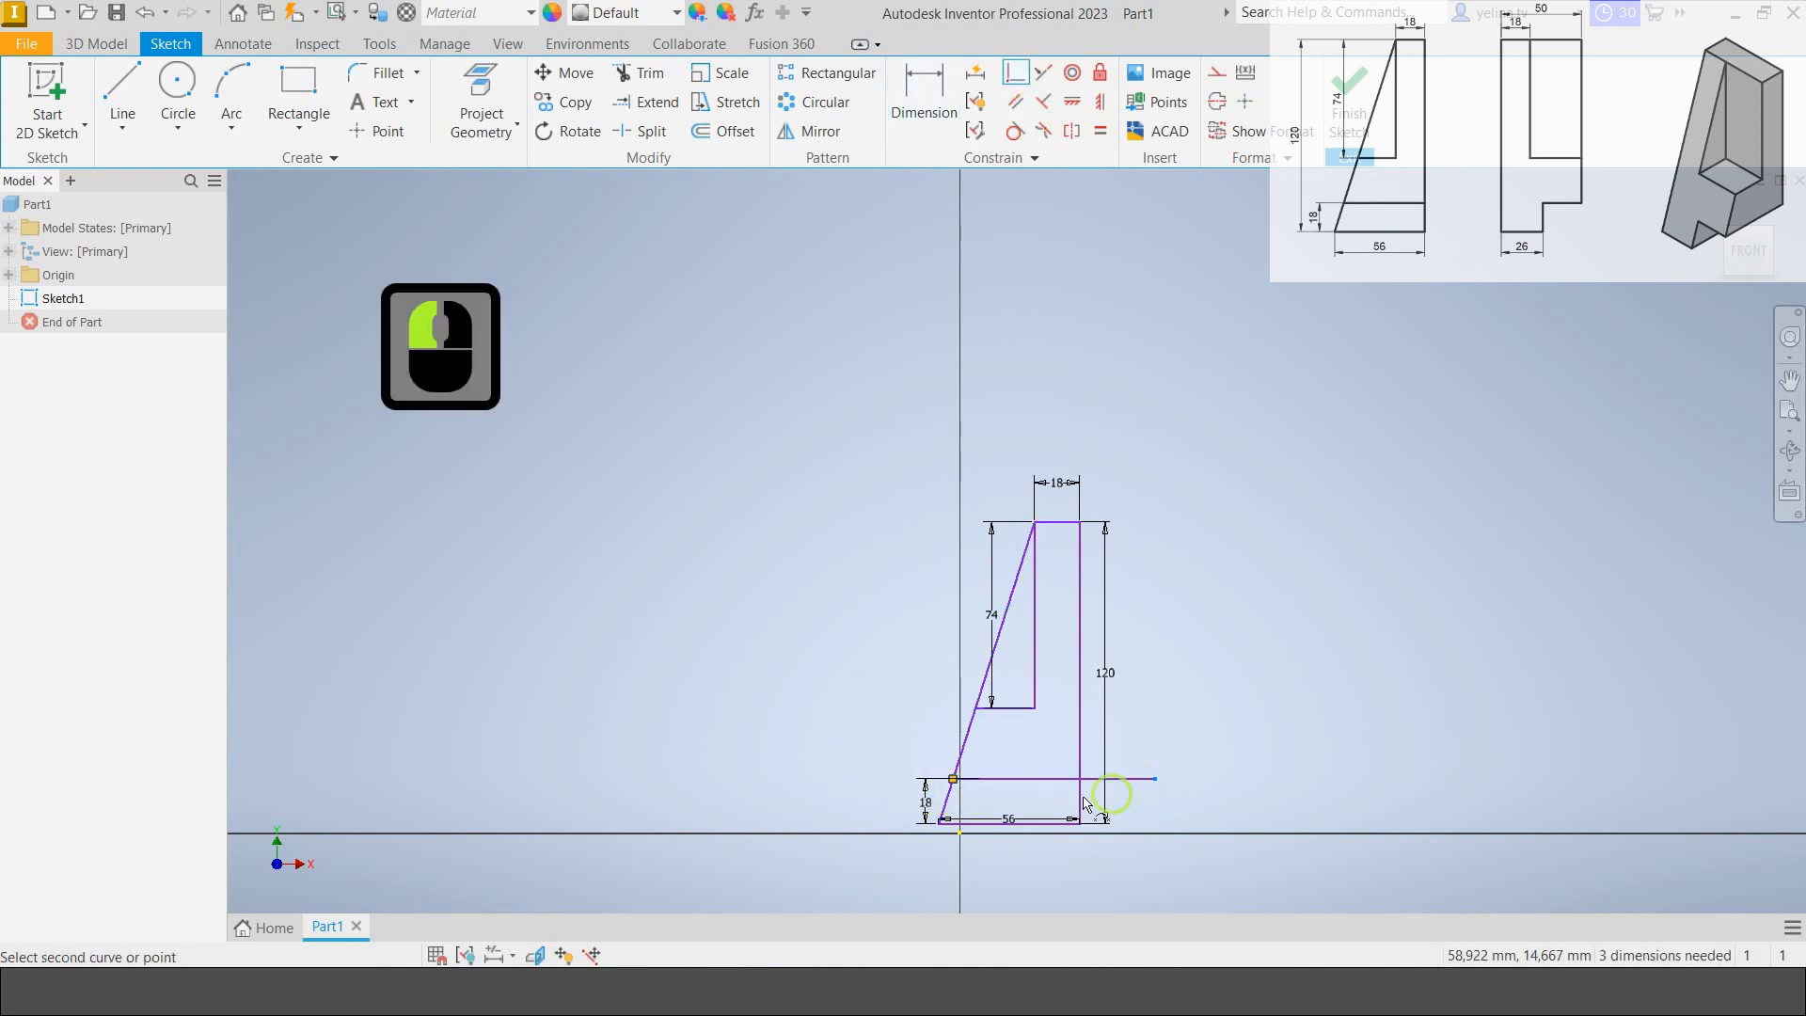
pyautogui.click(1102, 790)
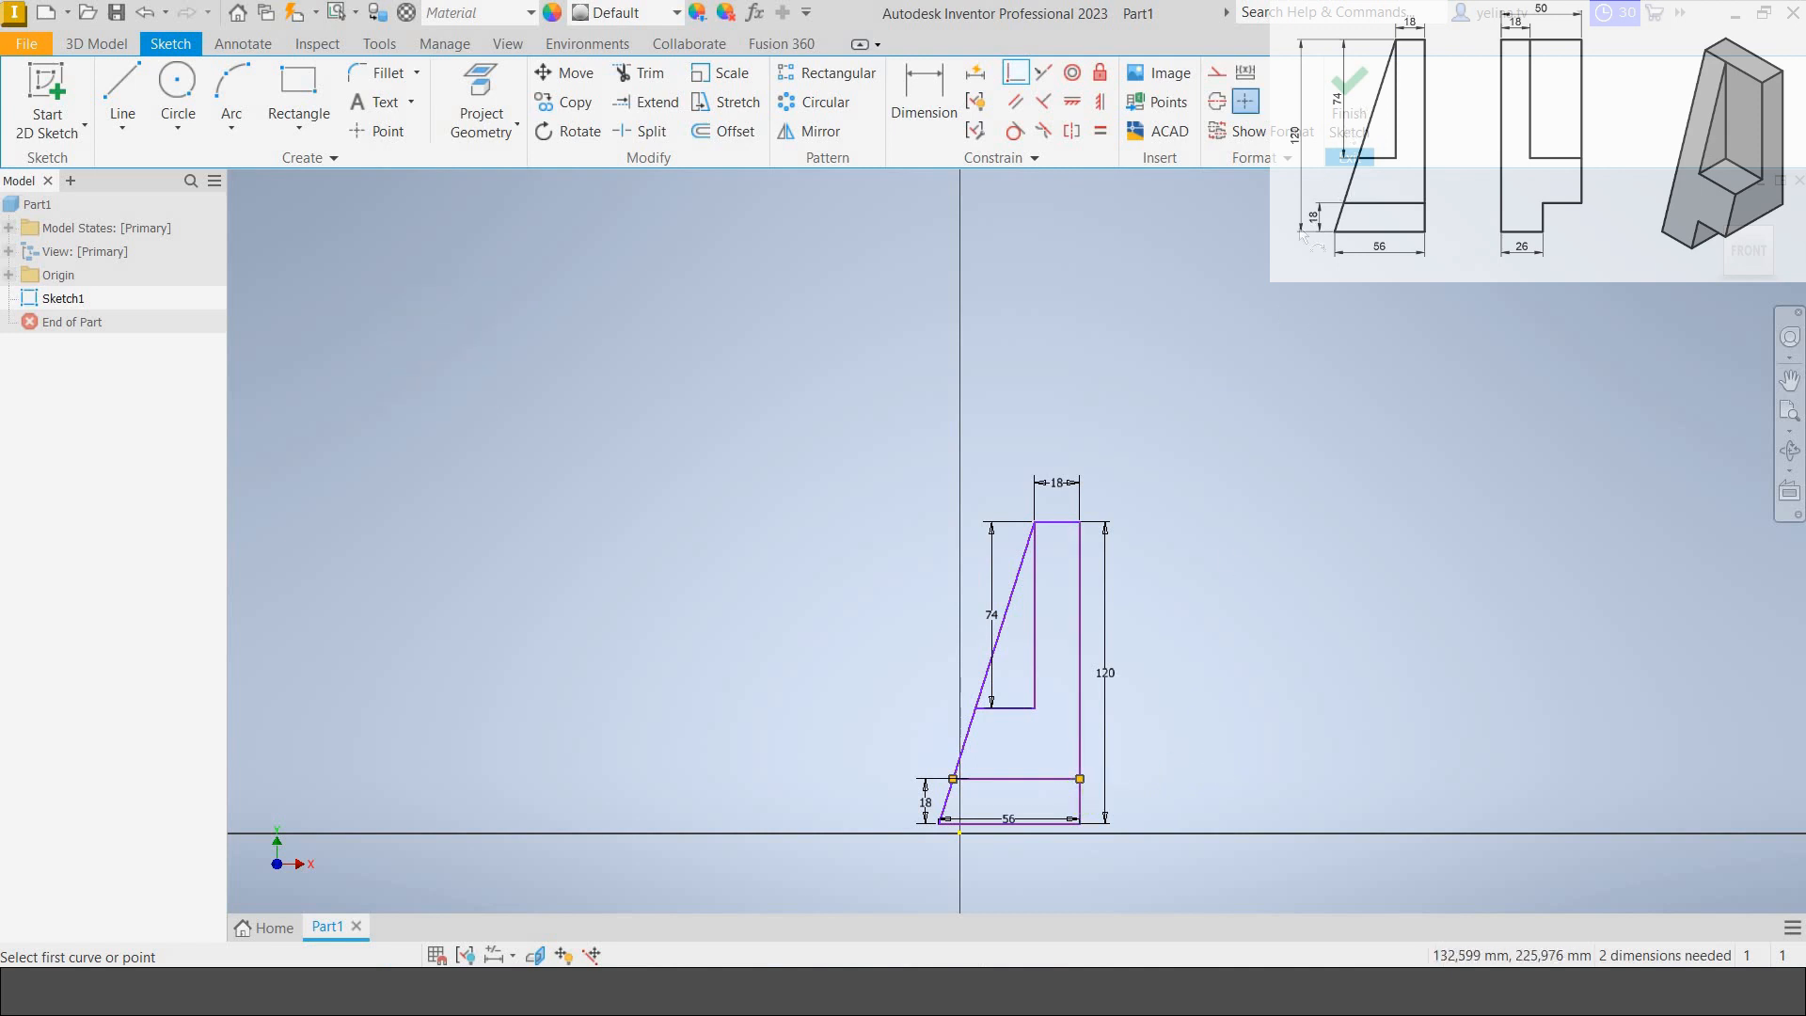
# Make the profile's bottom-right corner coincident with the sketch origin and finish the sketch.
pyautogui.click(1078, 825)
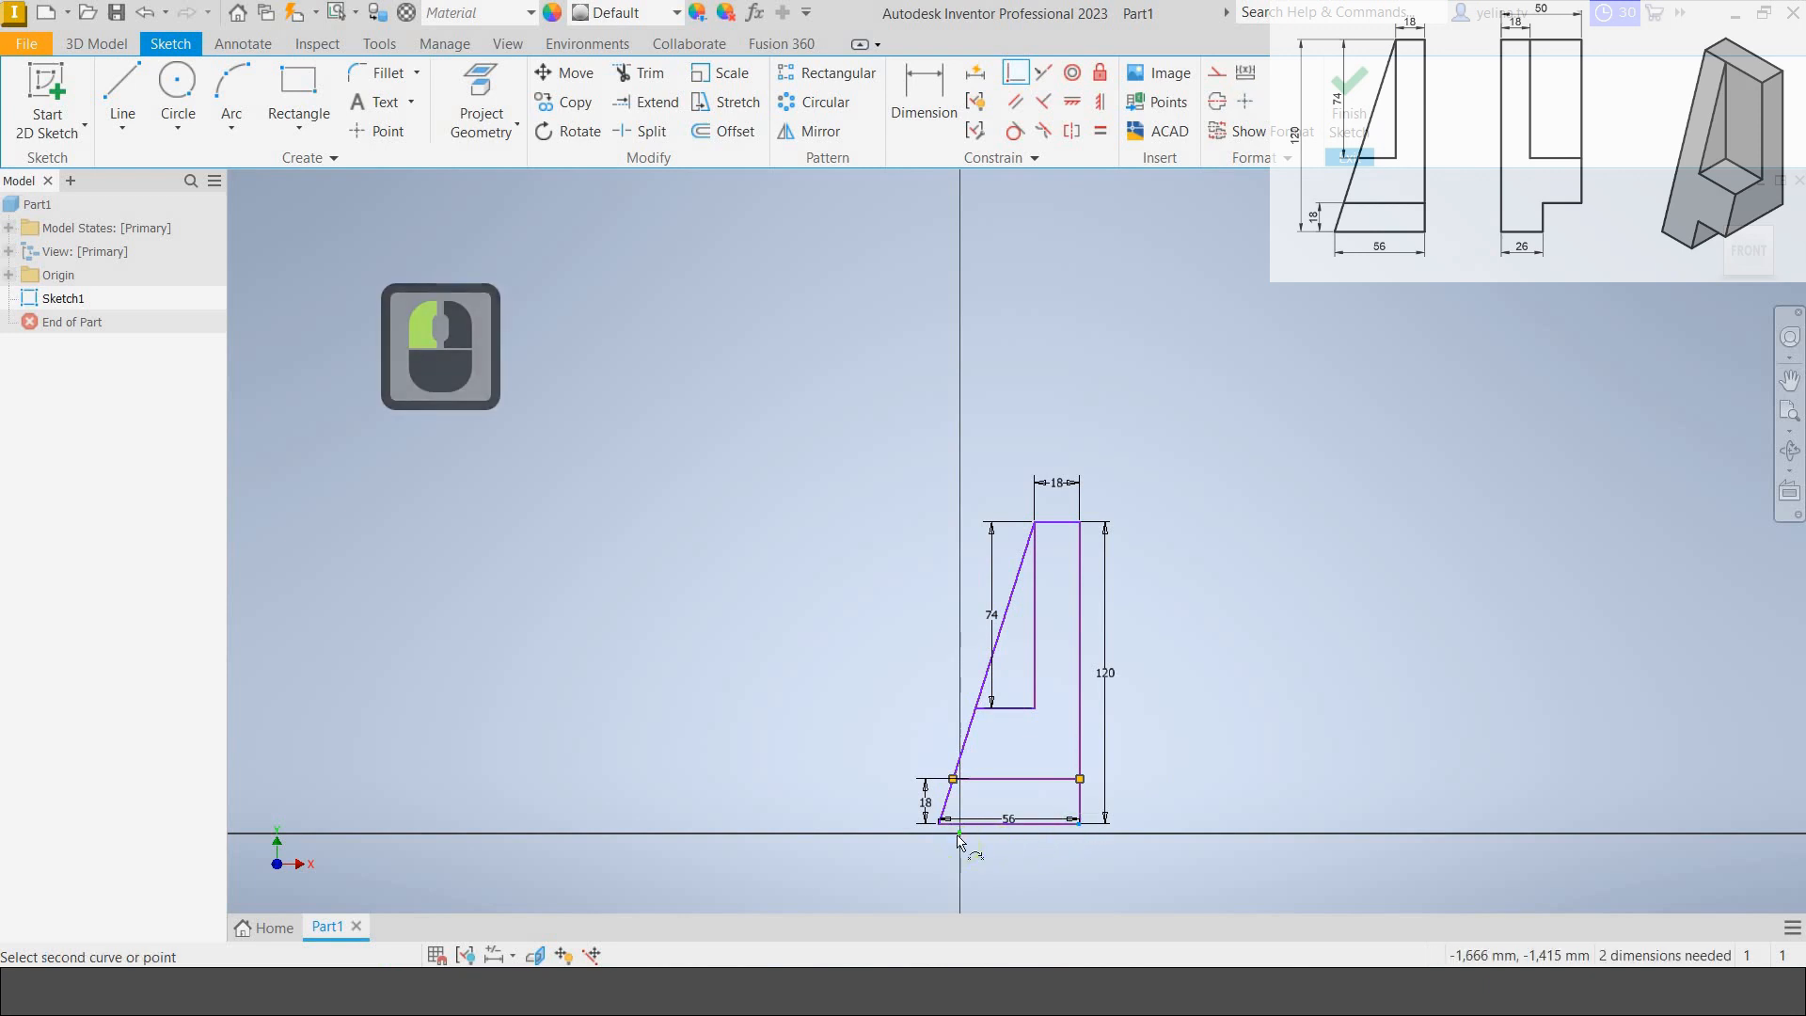
pyautogui.click(958, 834)
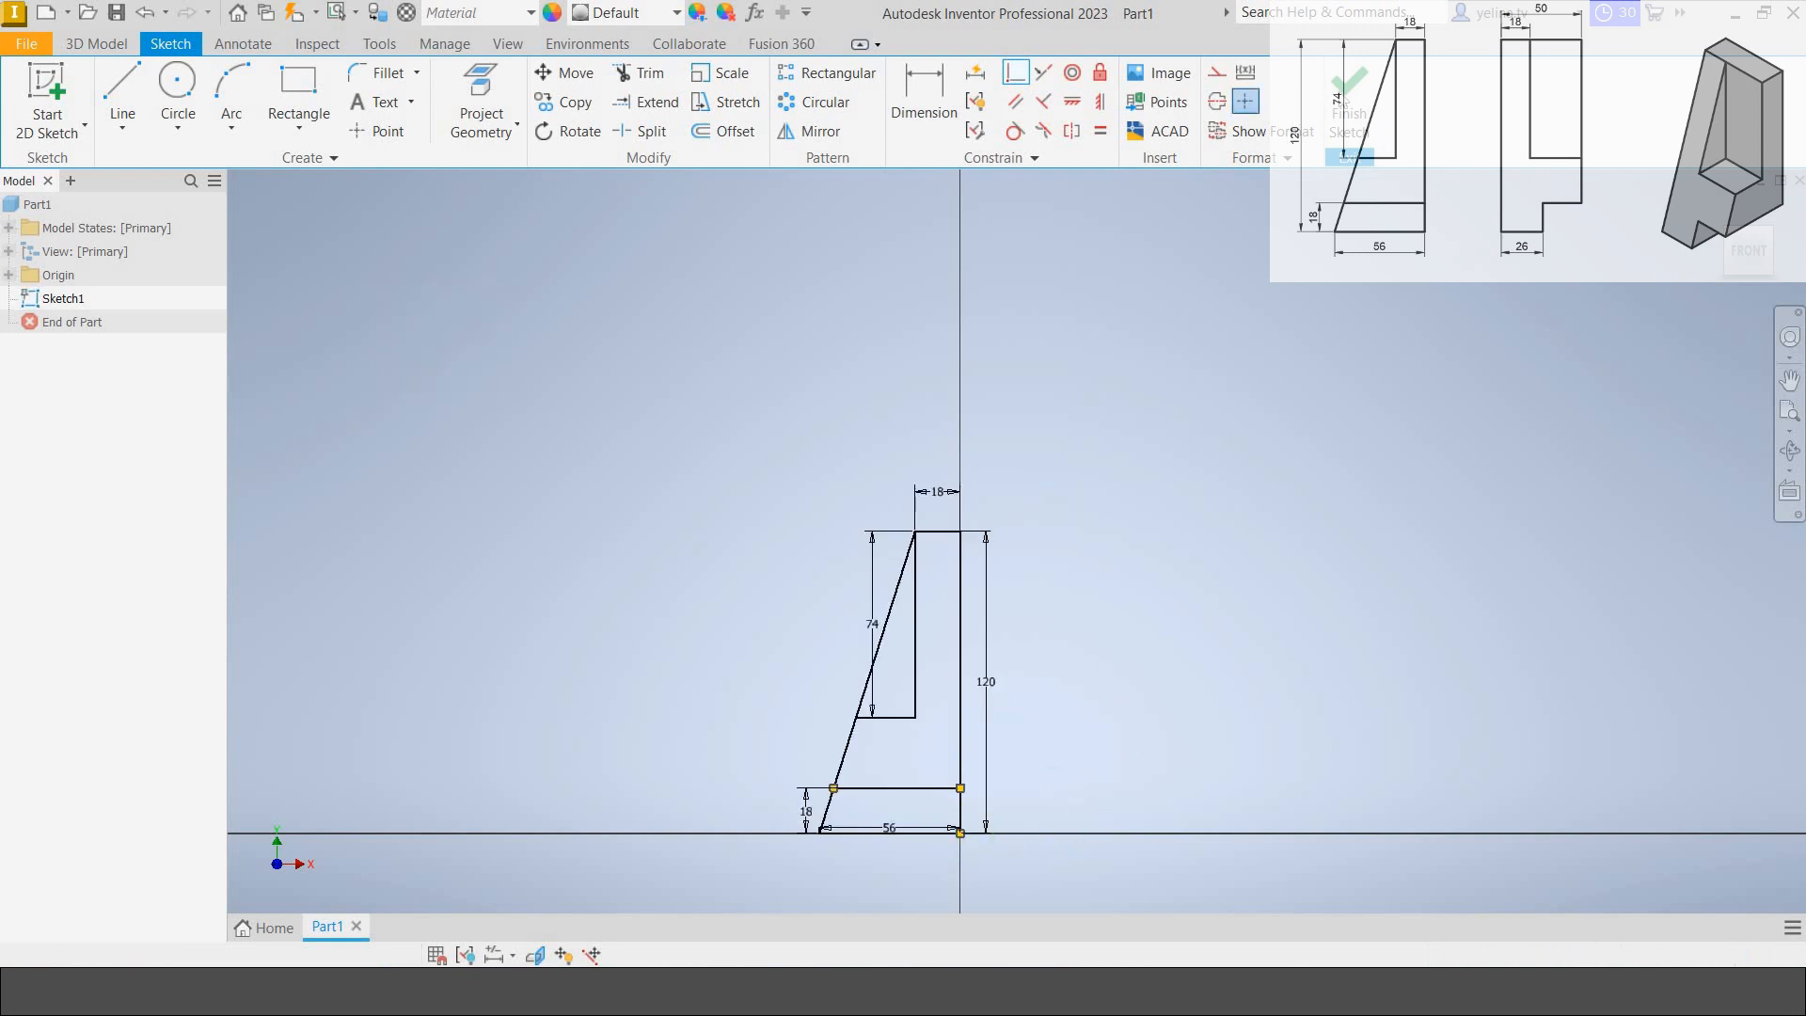
pyautogui.click(1347, 102)
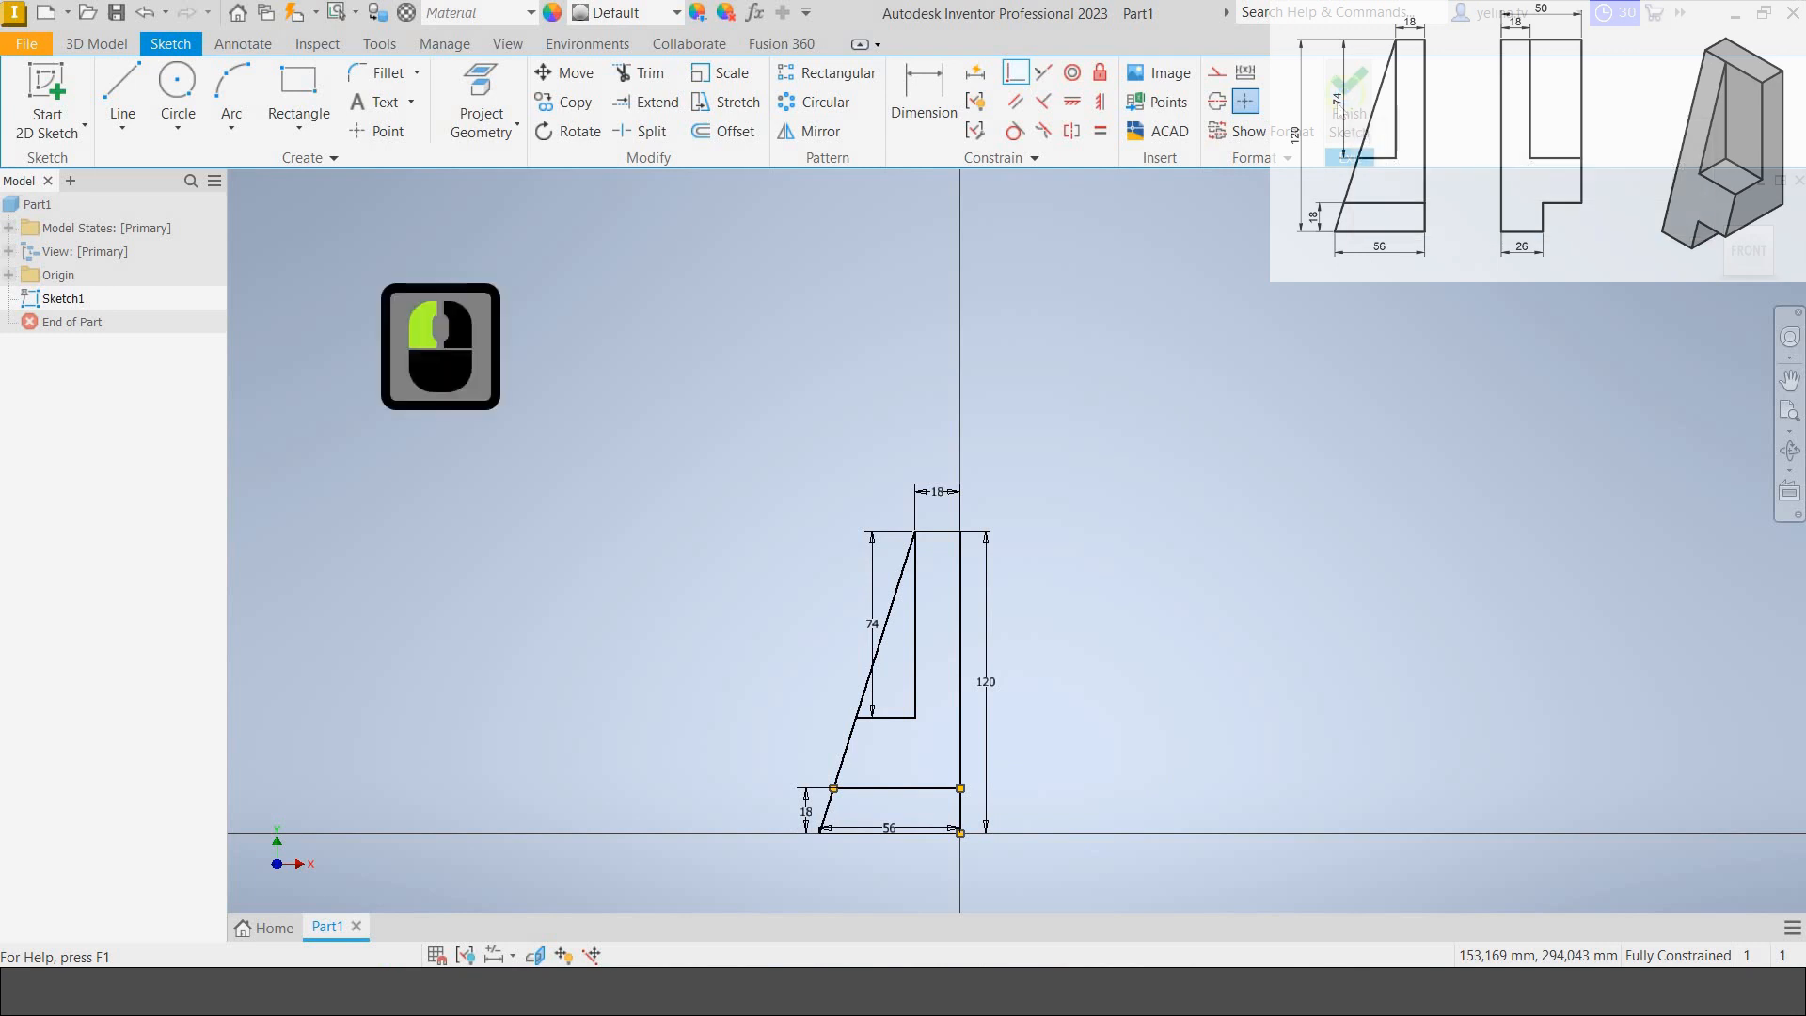
# Extrude the upper triangular region of the sketch 18 mm as a new solid.
pyautogui.middleClick(975, 807)
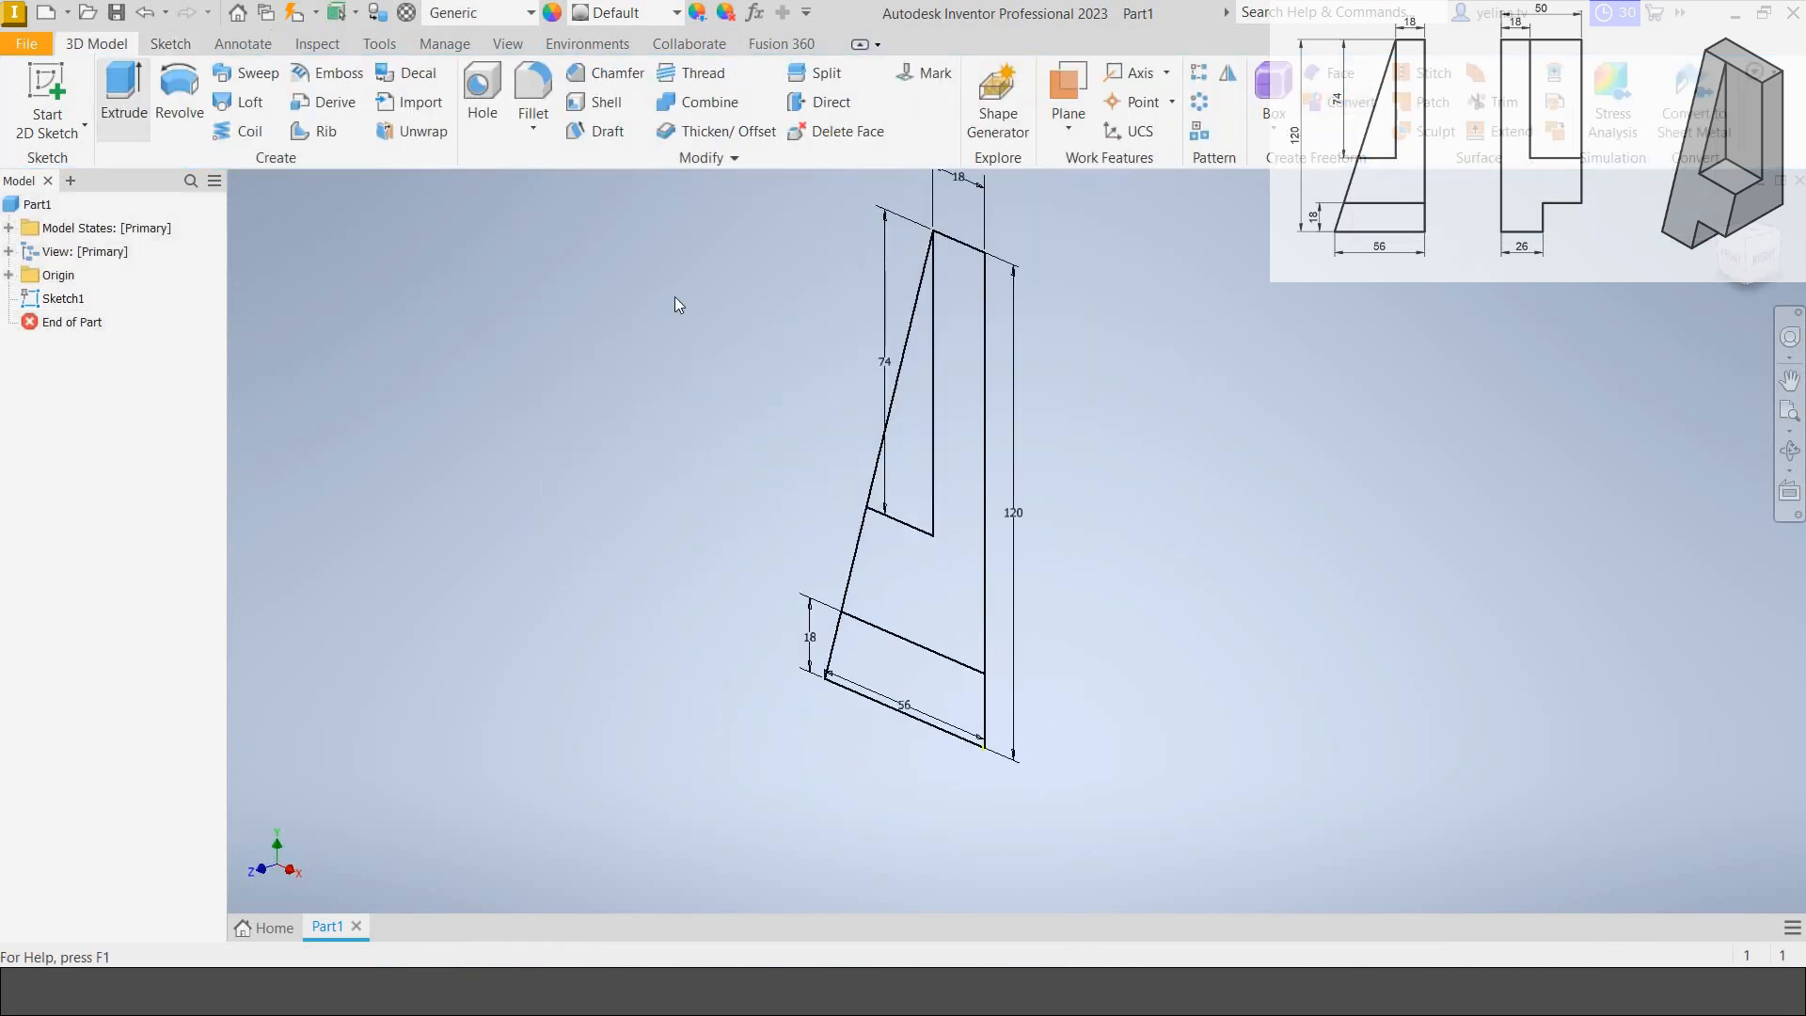
pyautogui.click(124, 94)
pyautogui.click(920, 501)
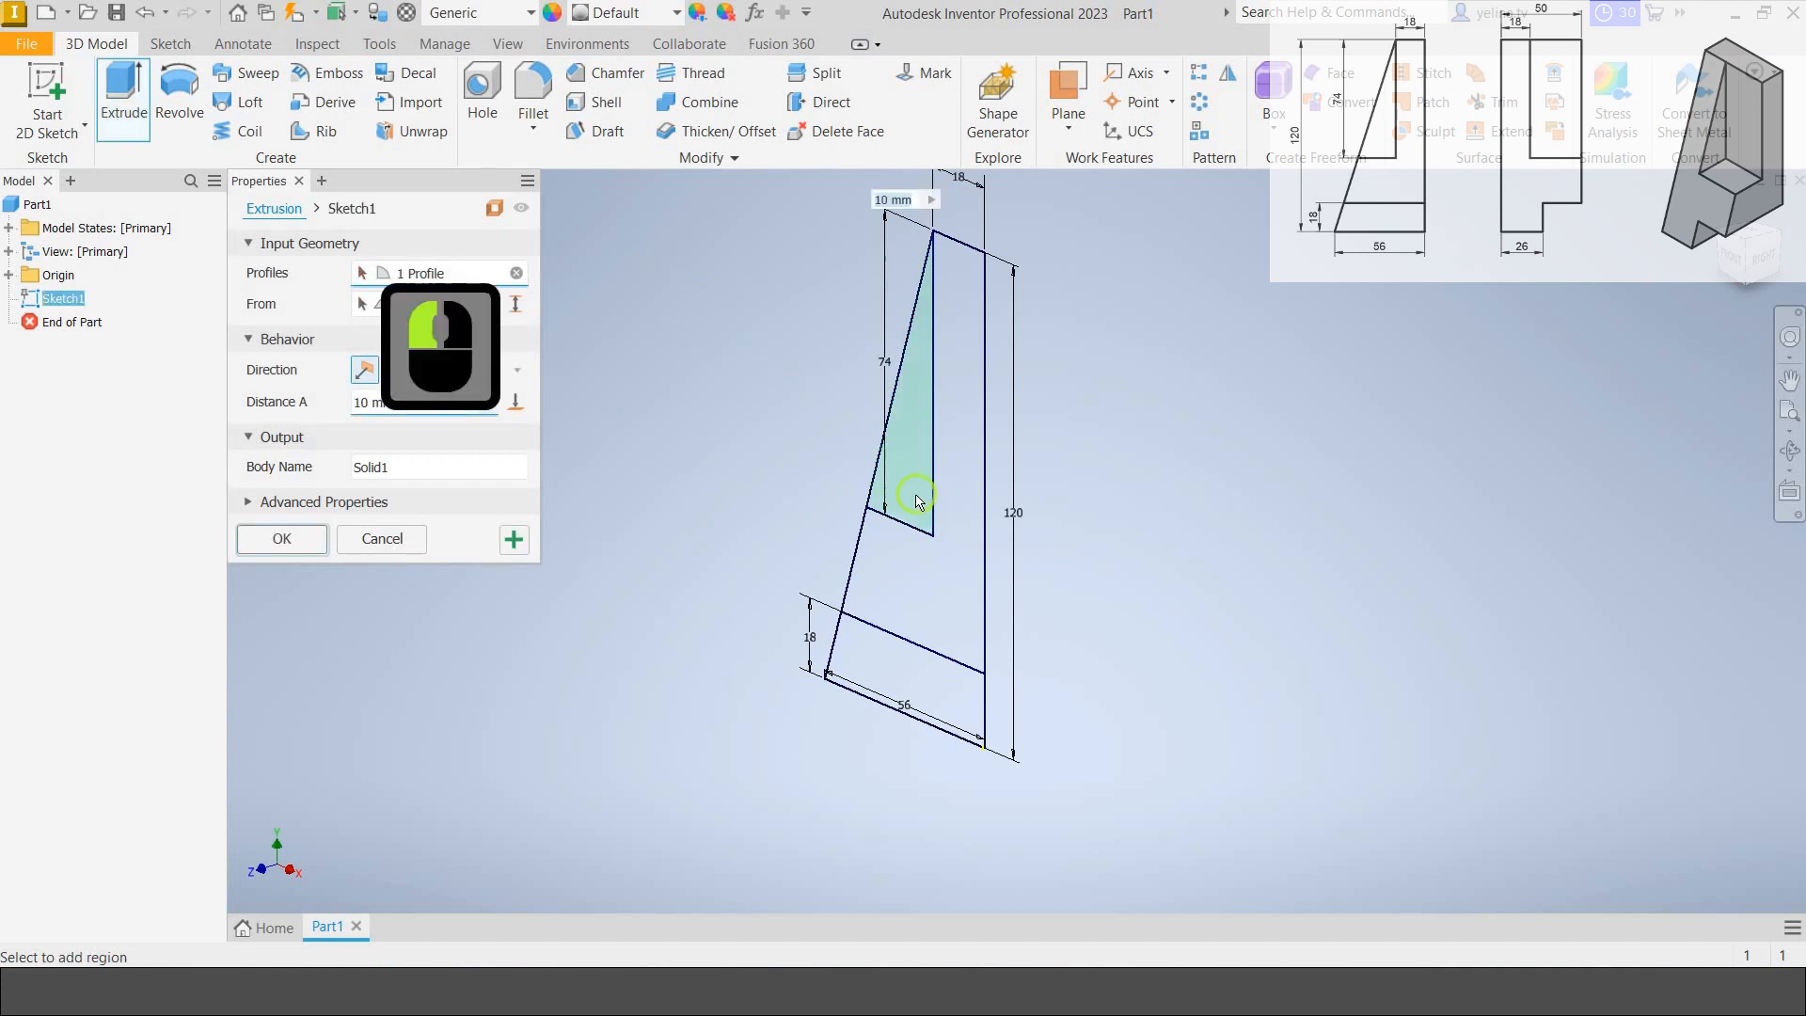
pyautogui.write('18')
pyautogui.press('Return')
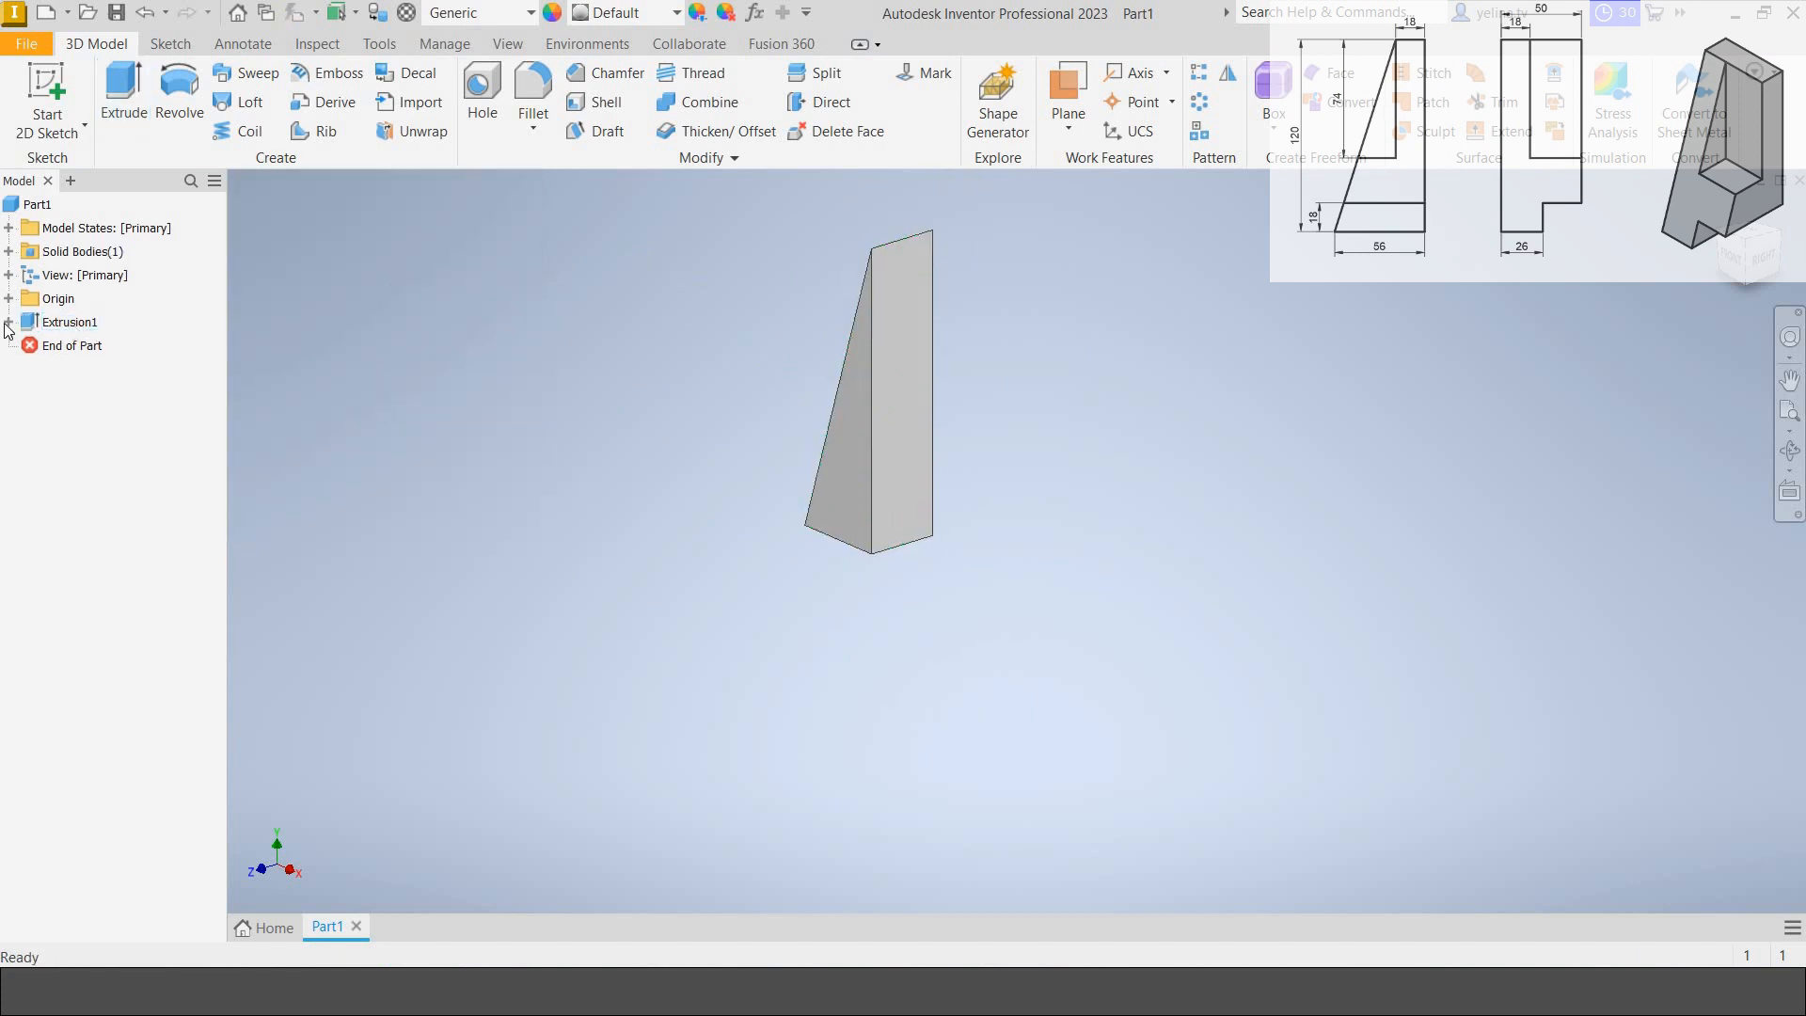
# Turn on the visibility of the sketch used by the first extrusion so its remaining regions can be reused.
pyautogui.click(71, 323)
pyautogui.click(82, 346)
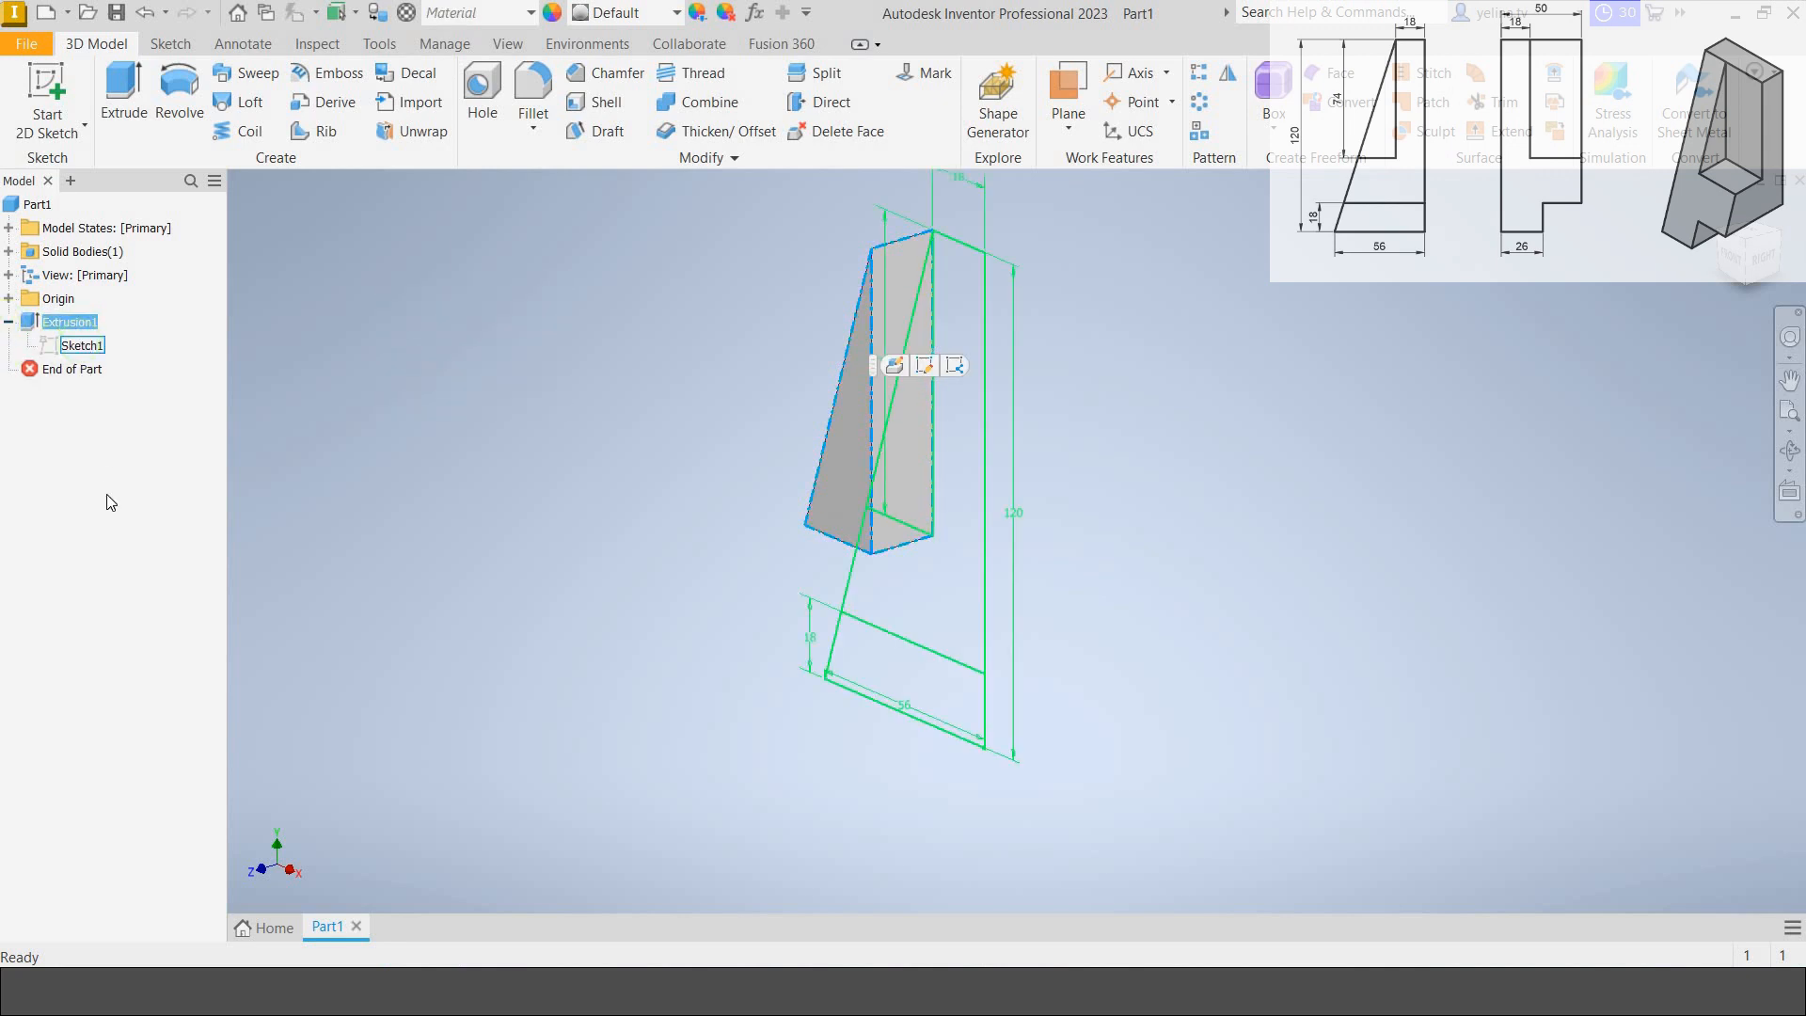
pyautogui.rightClick(73, 346)
pyautogui.click(147, 605)
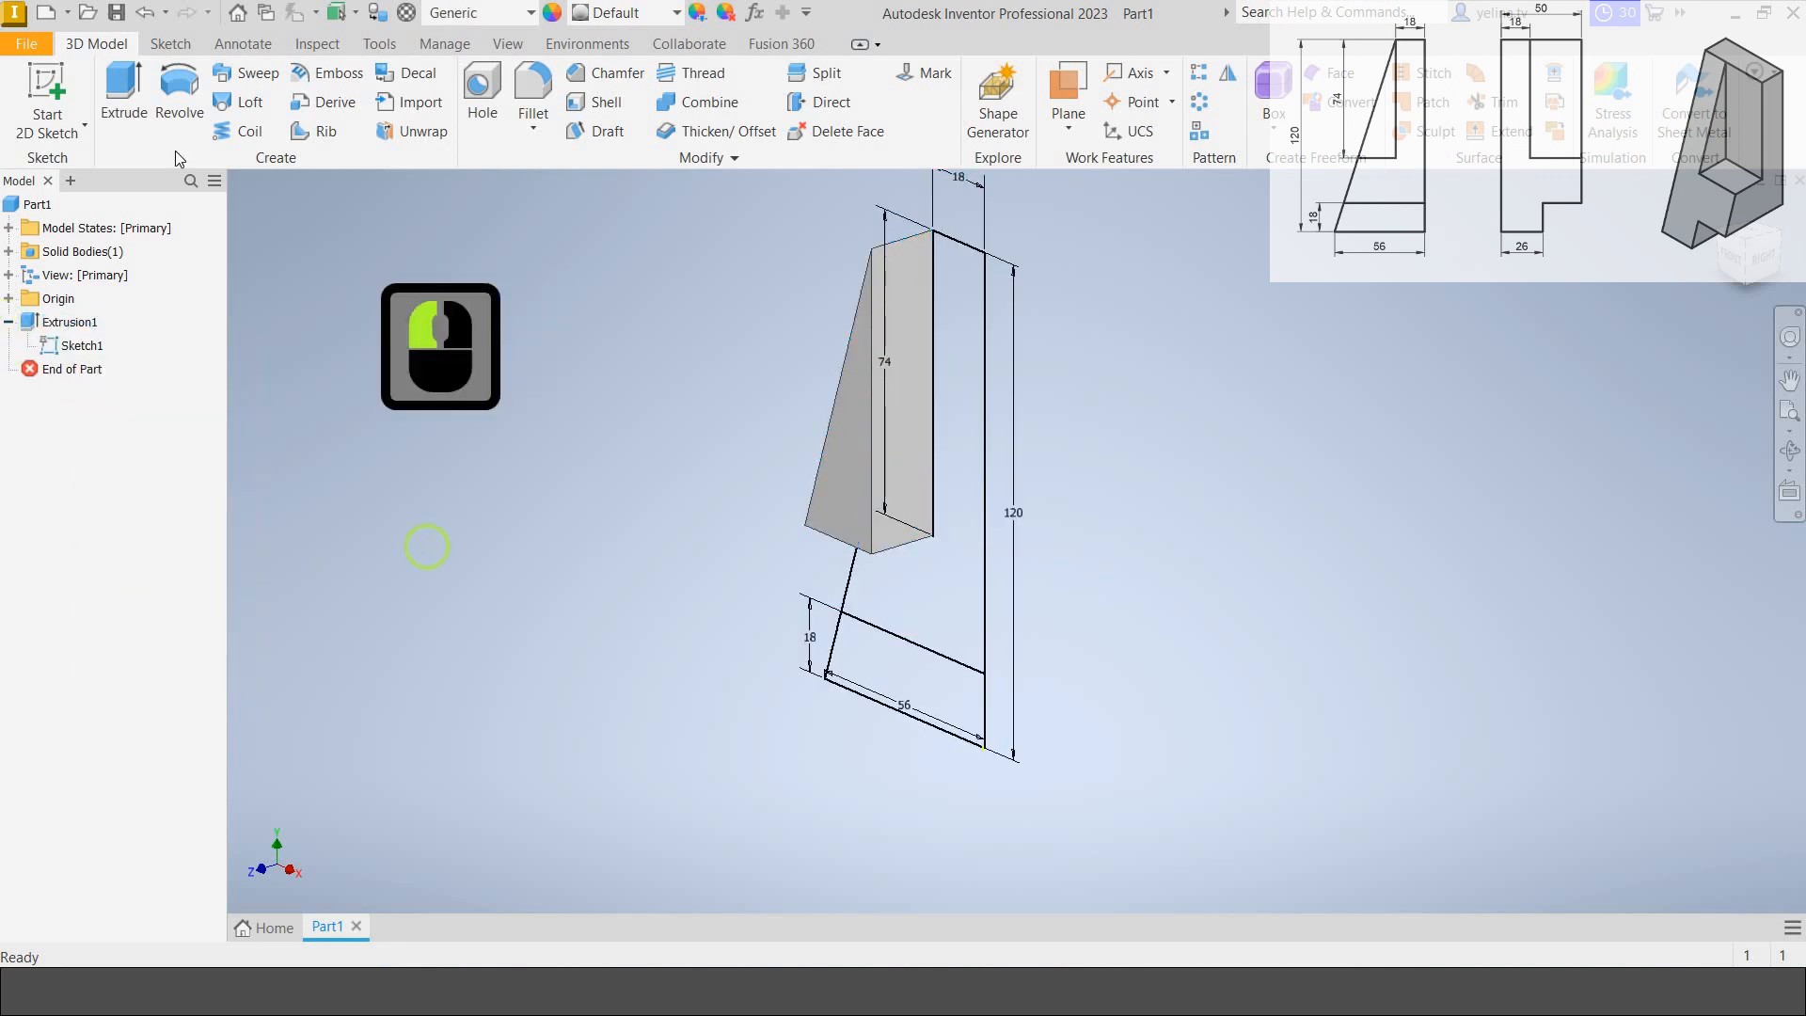
# Extrude the middle L-shaped region of the sketch 50 mm, joined to the existing solid.
pyautogui.click(123, 94)
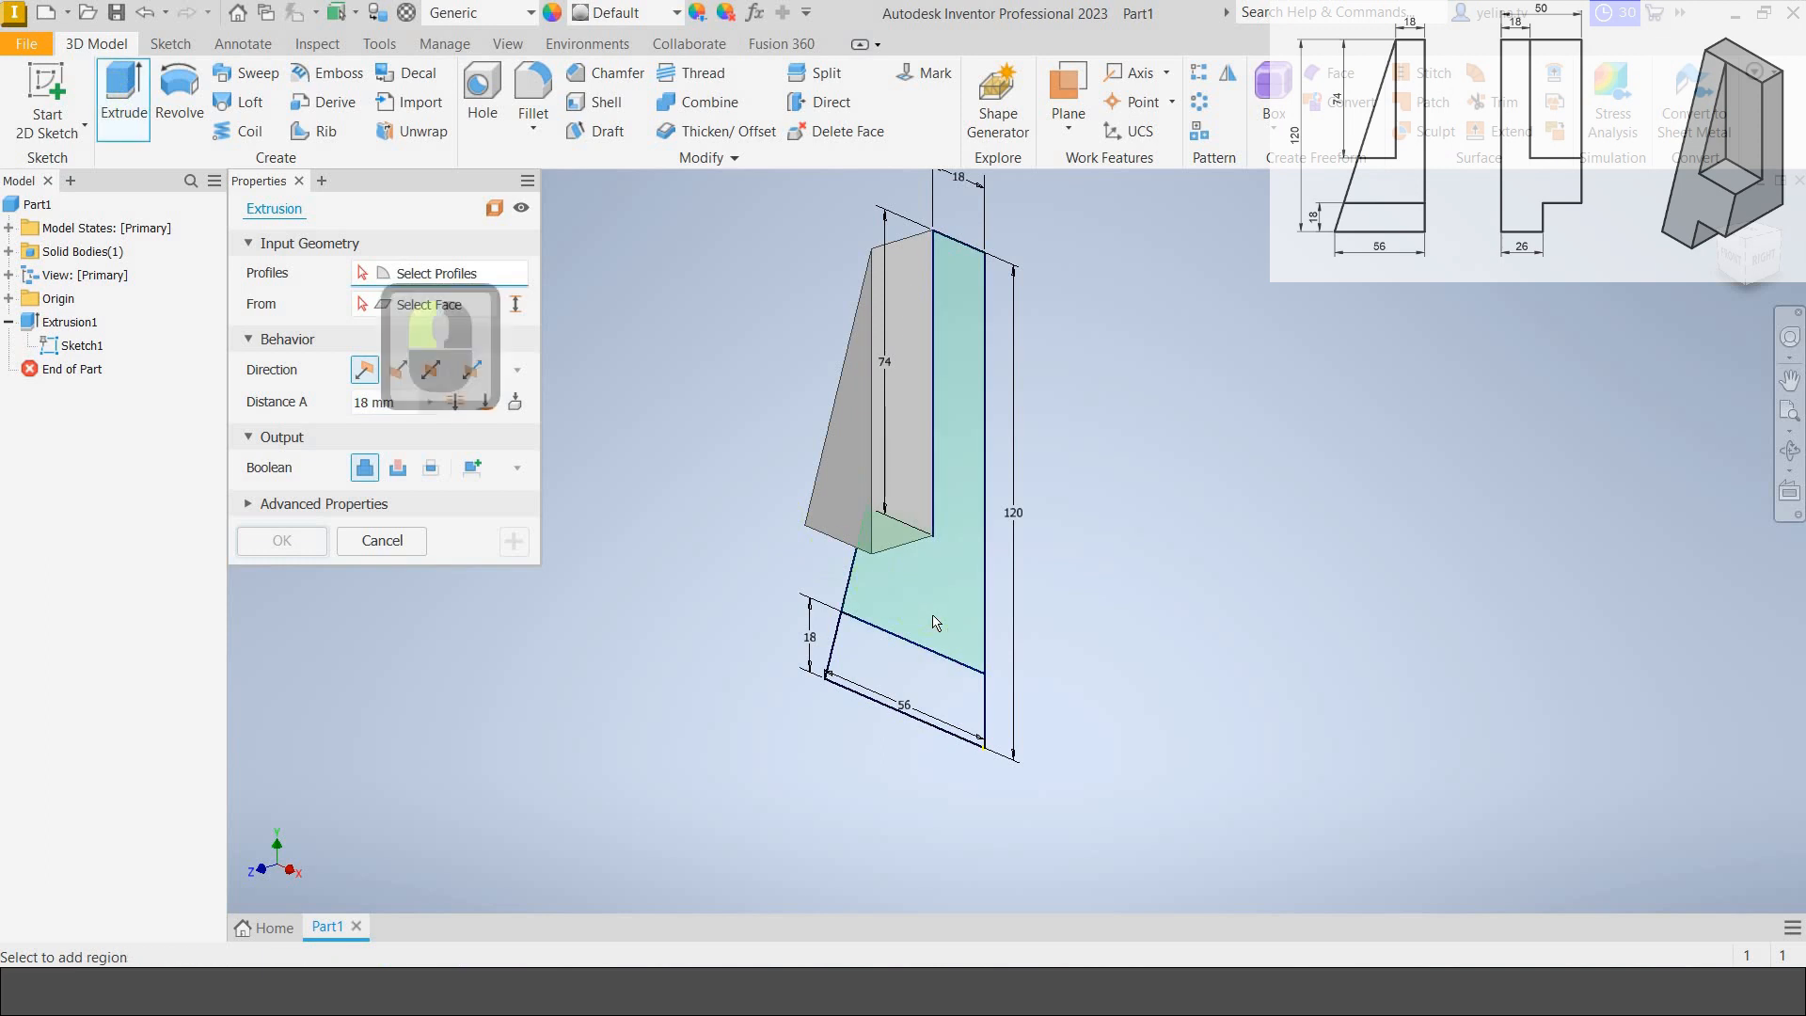
pyautogui.click(936, 623)
pyautogui.write('50')
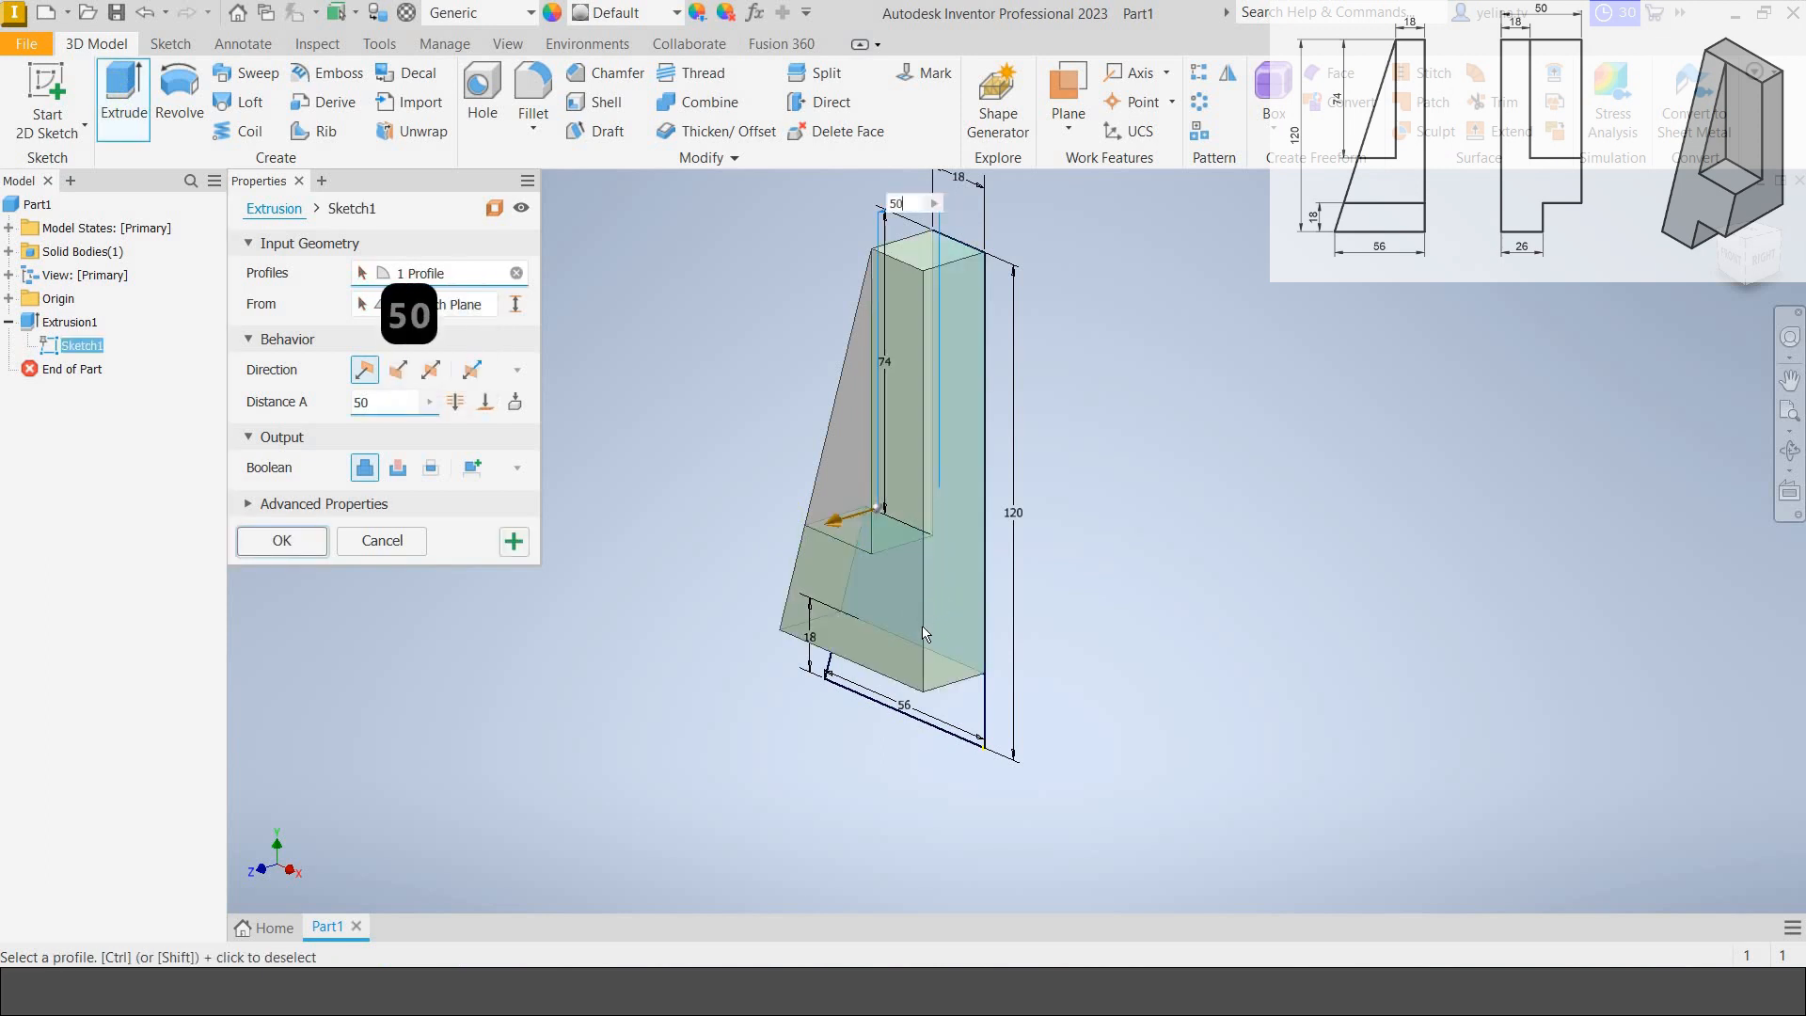
pyautogui.press('Return')
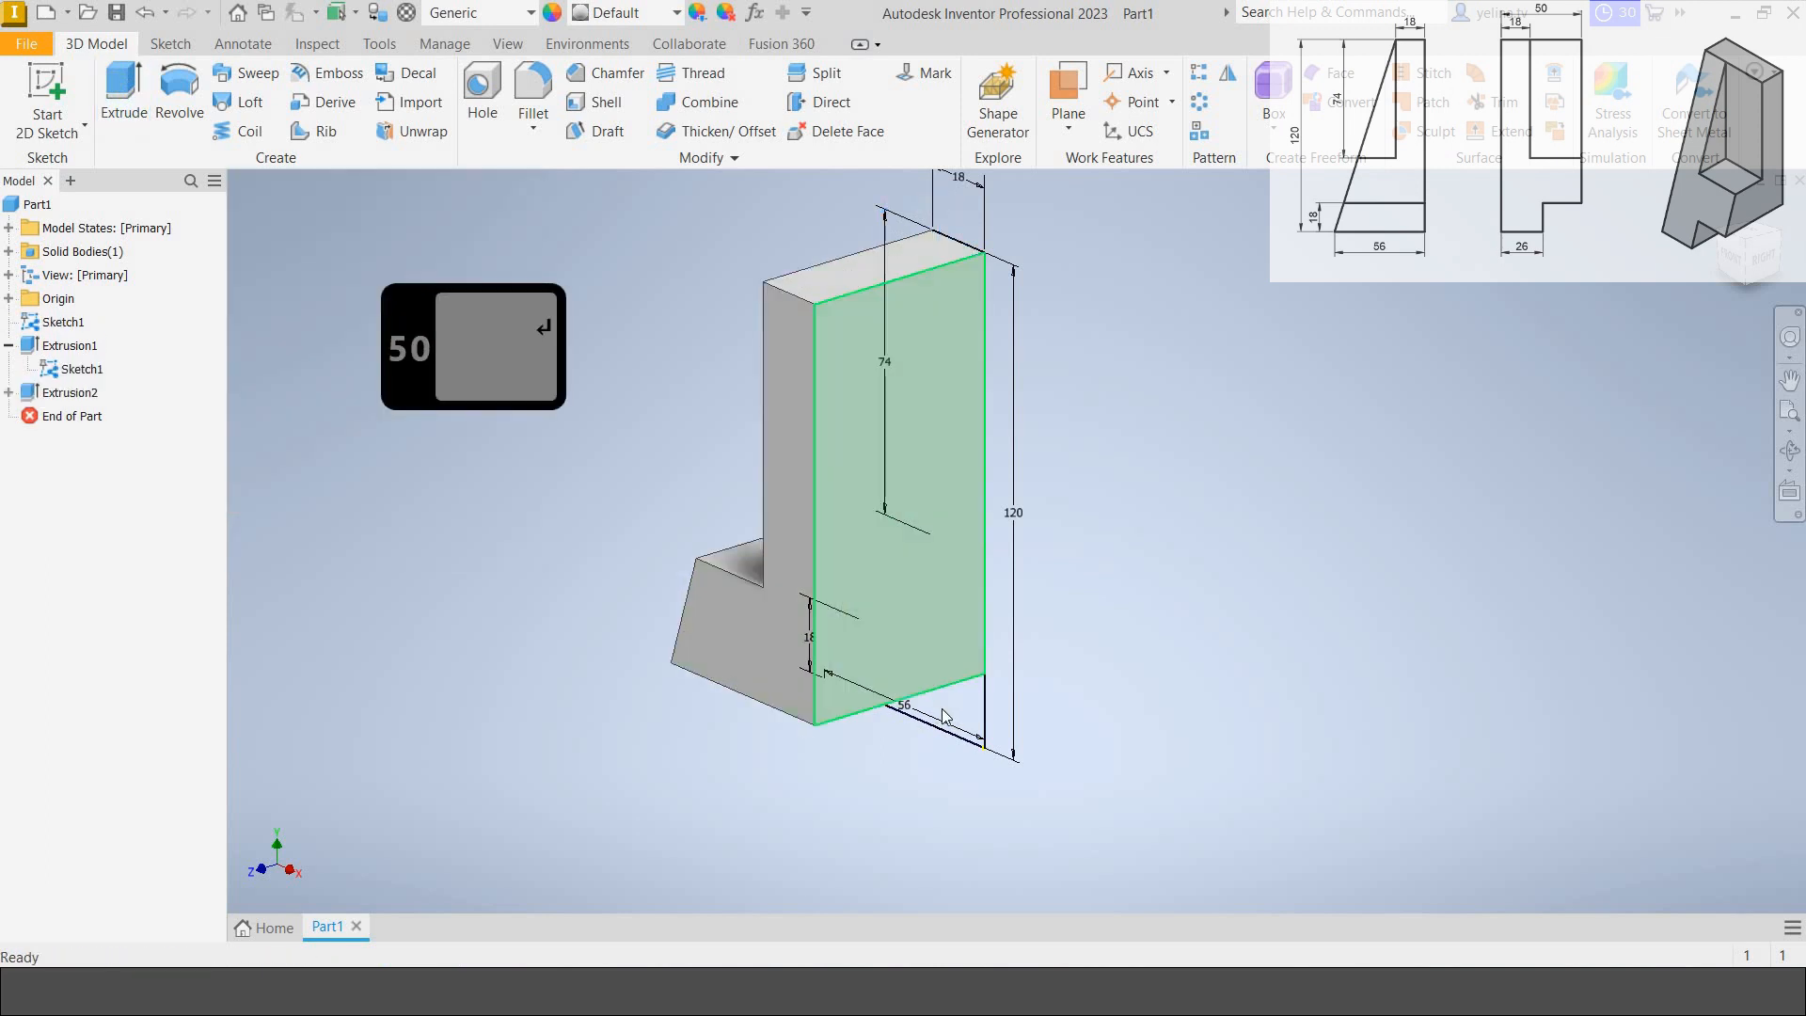
# Extrude the bottom region of the sketch 26 mm, joined to the existing solid.
pyautogui.click(123, 94)
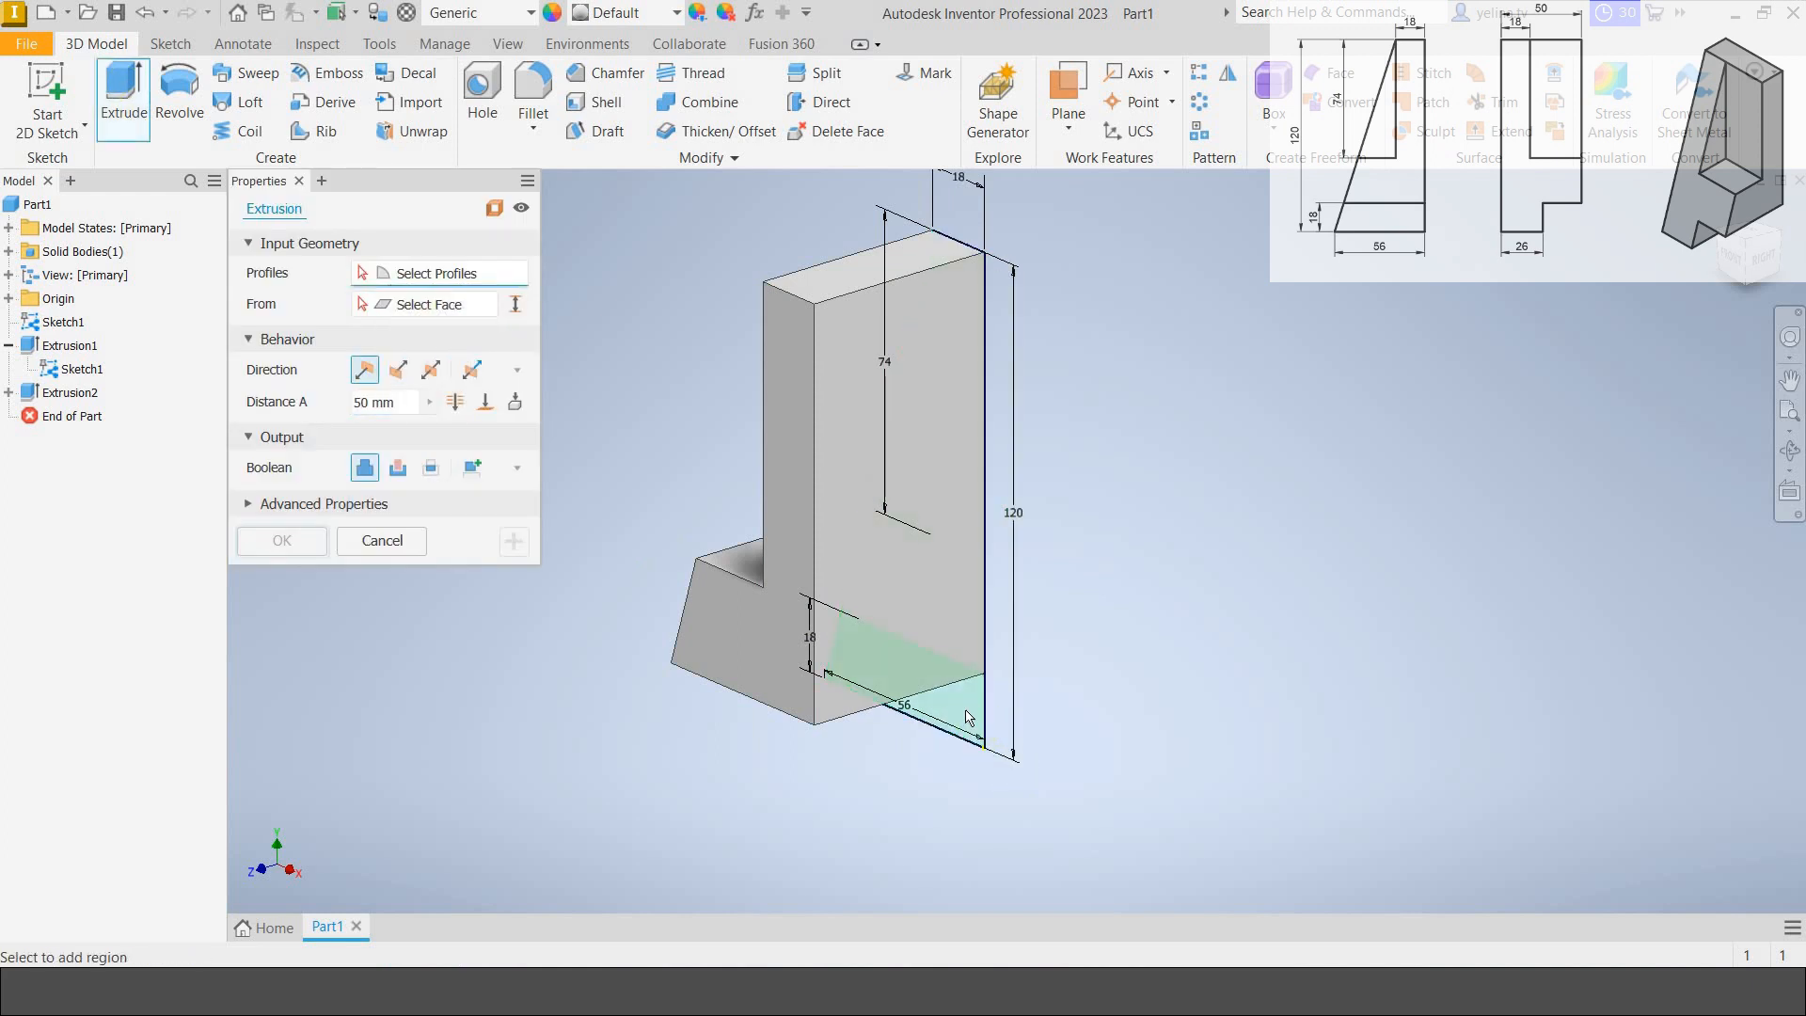
pyautogui.click(965, 710)
pyautogui.write('26')
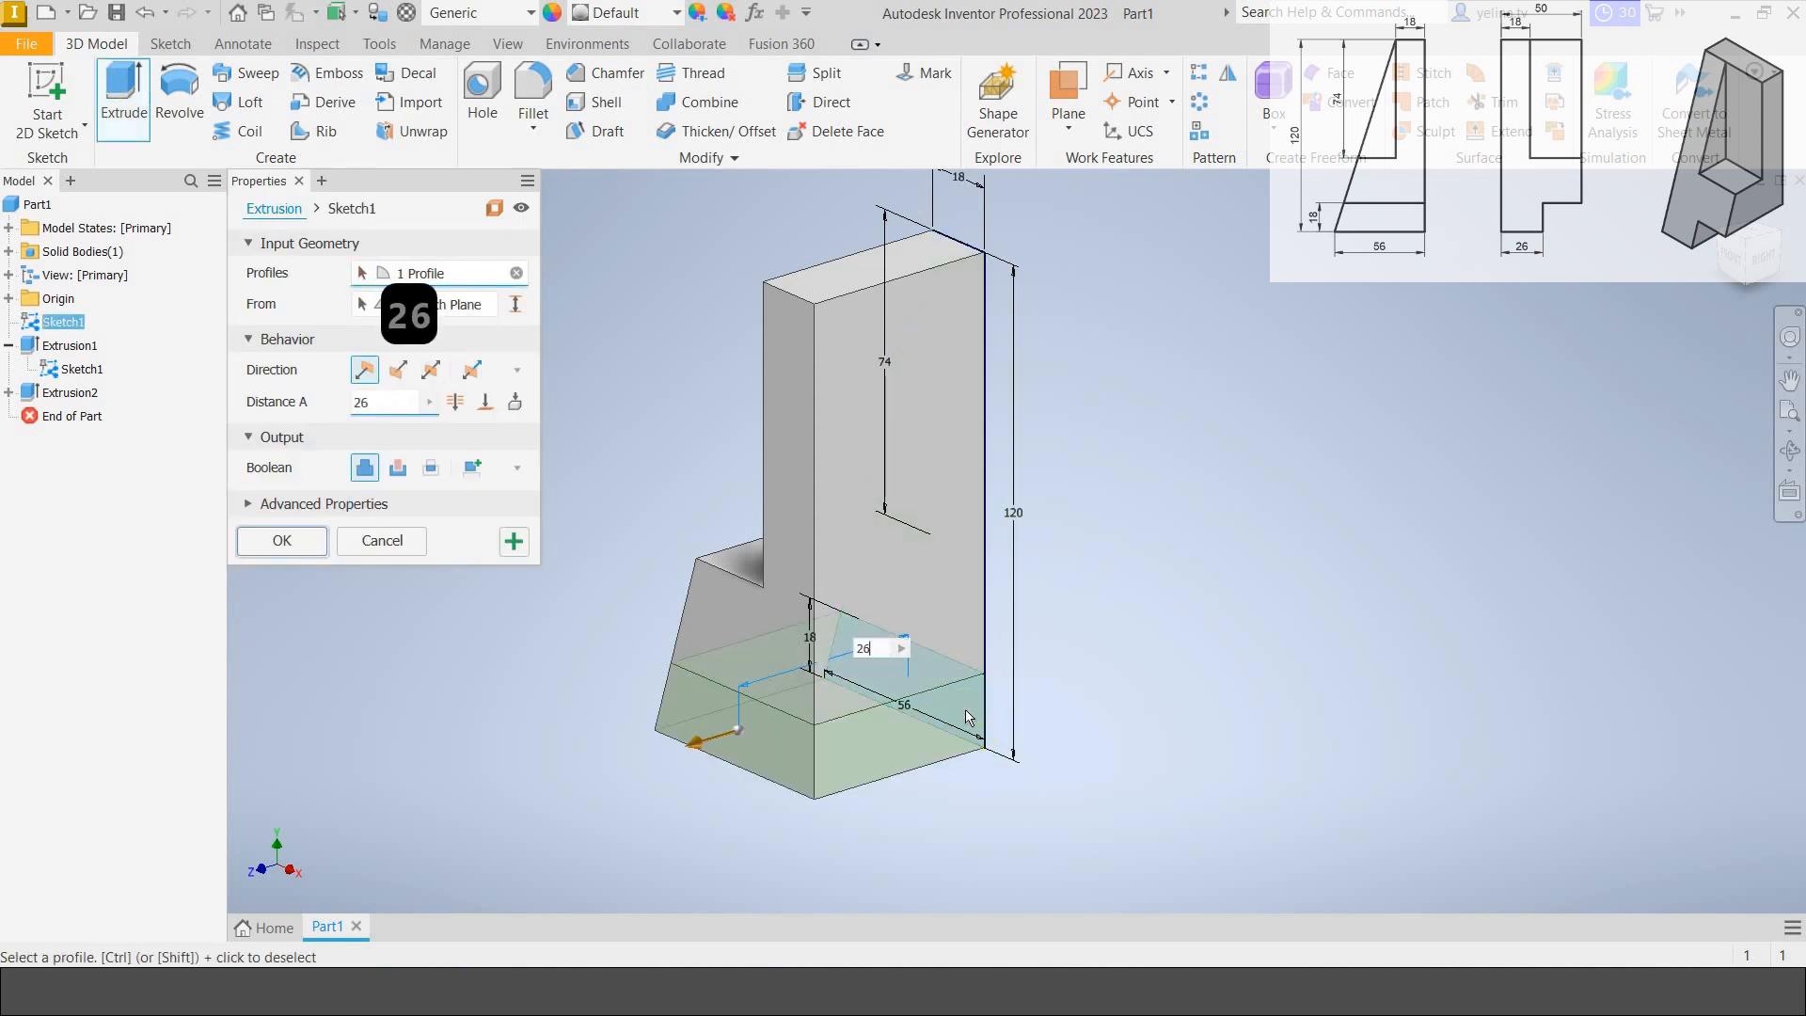
pyautogui.press('Return')
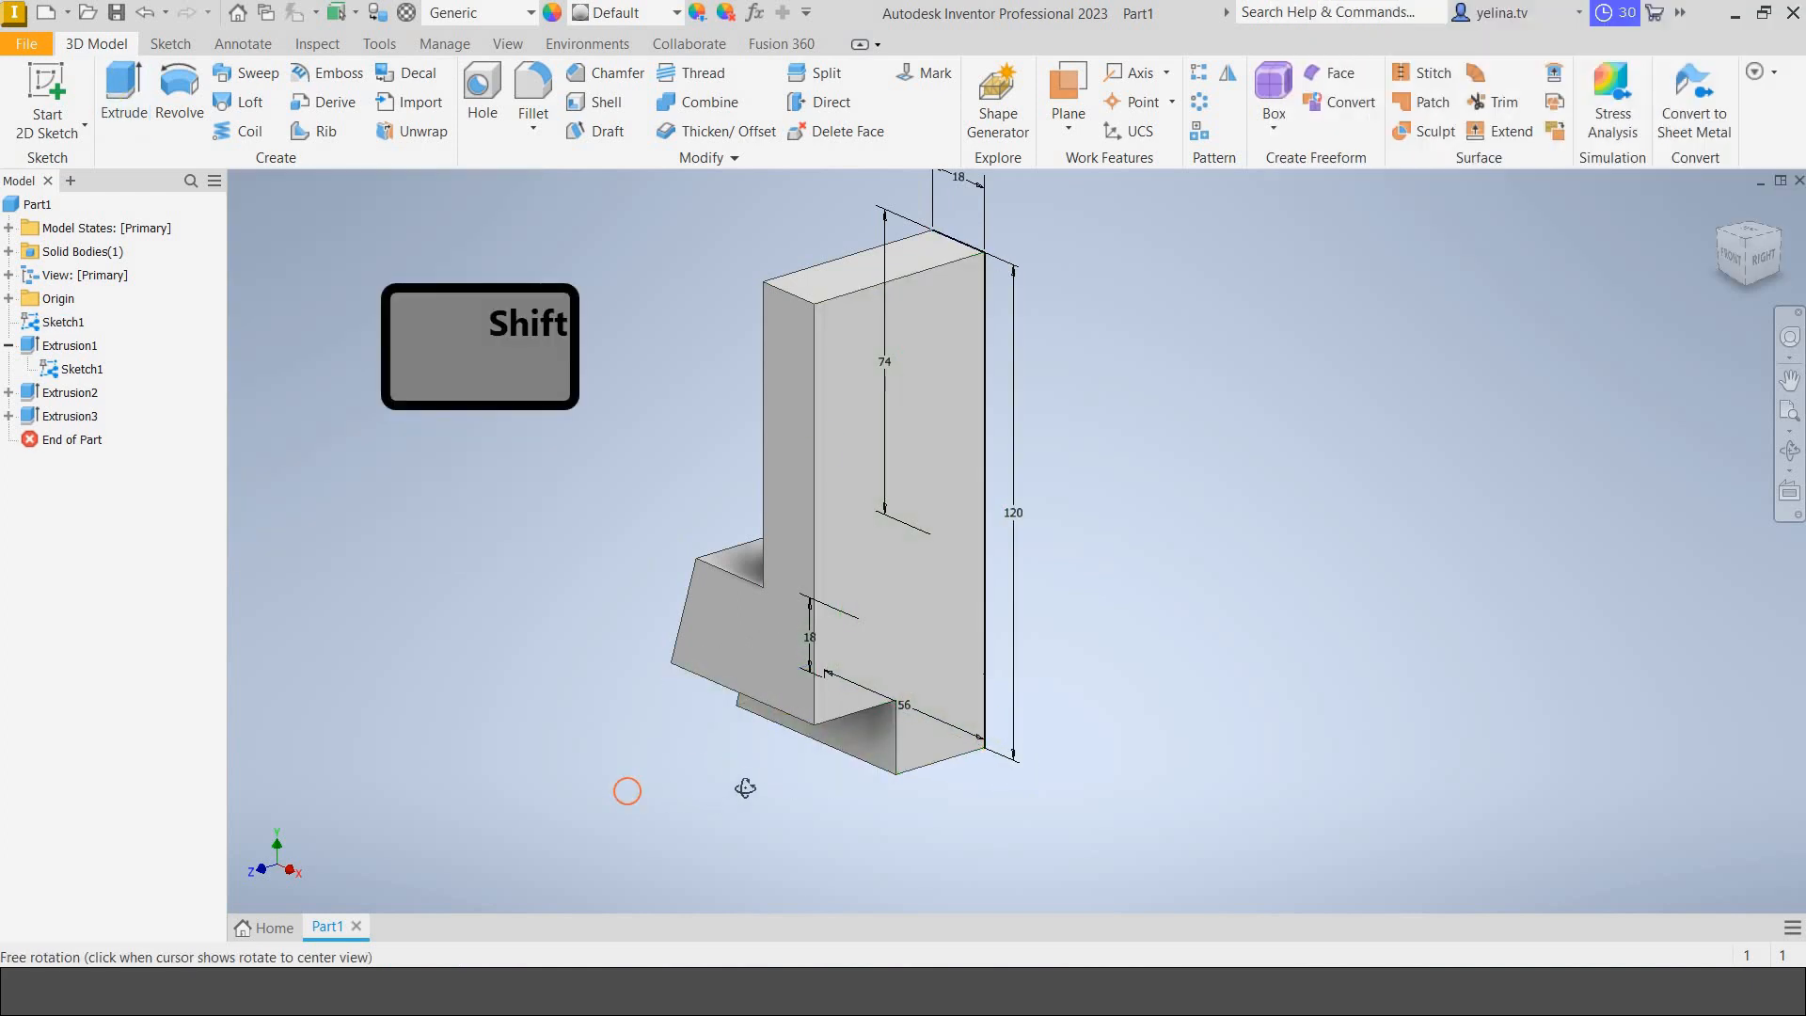
# Turn off the visibility of the shared profile sketch.
pyautogui.keyDown('shift'); pyautogui.moveTo(625, 790); pyautogui.dragTo(741, 788, button='middle'); pyautogui.keyUp('shift')
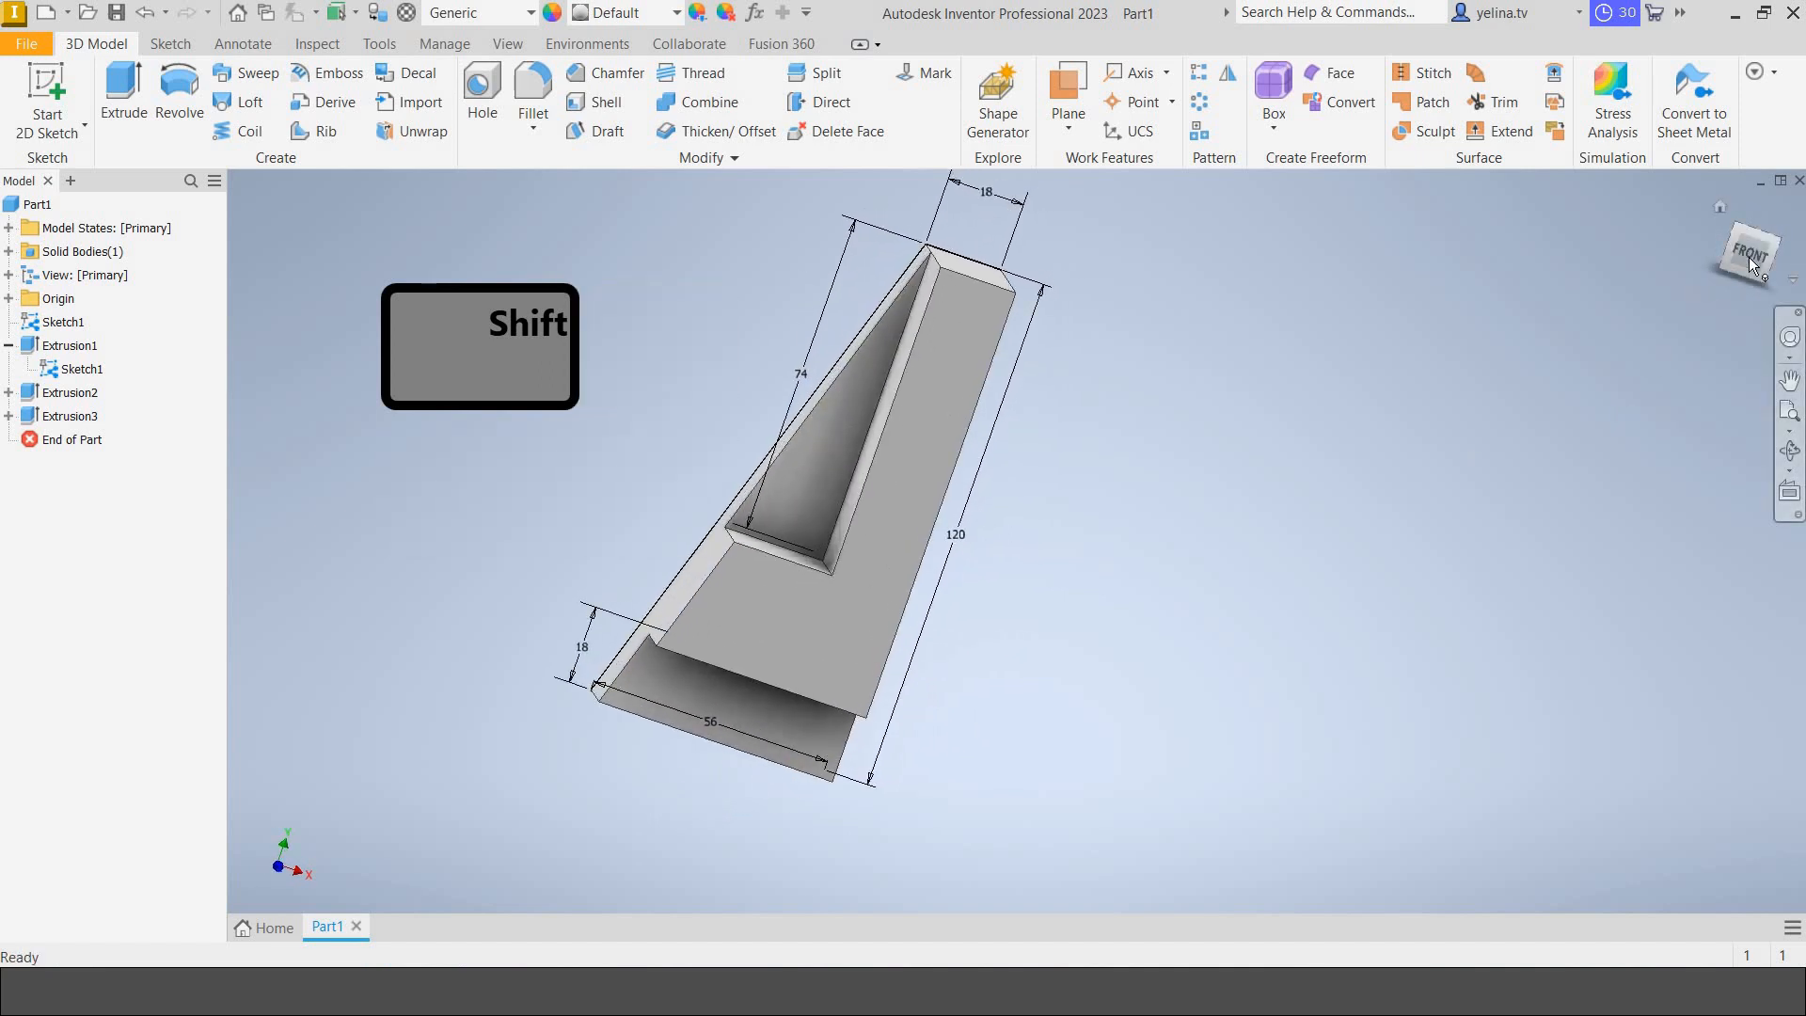
pyautogui.click(1747, 256)
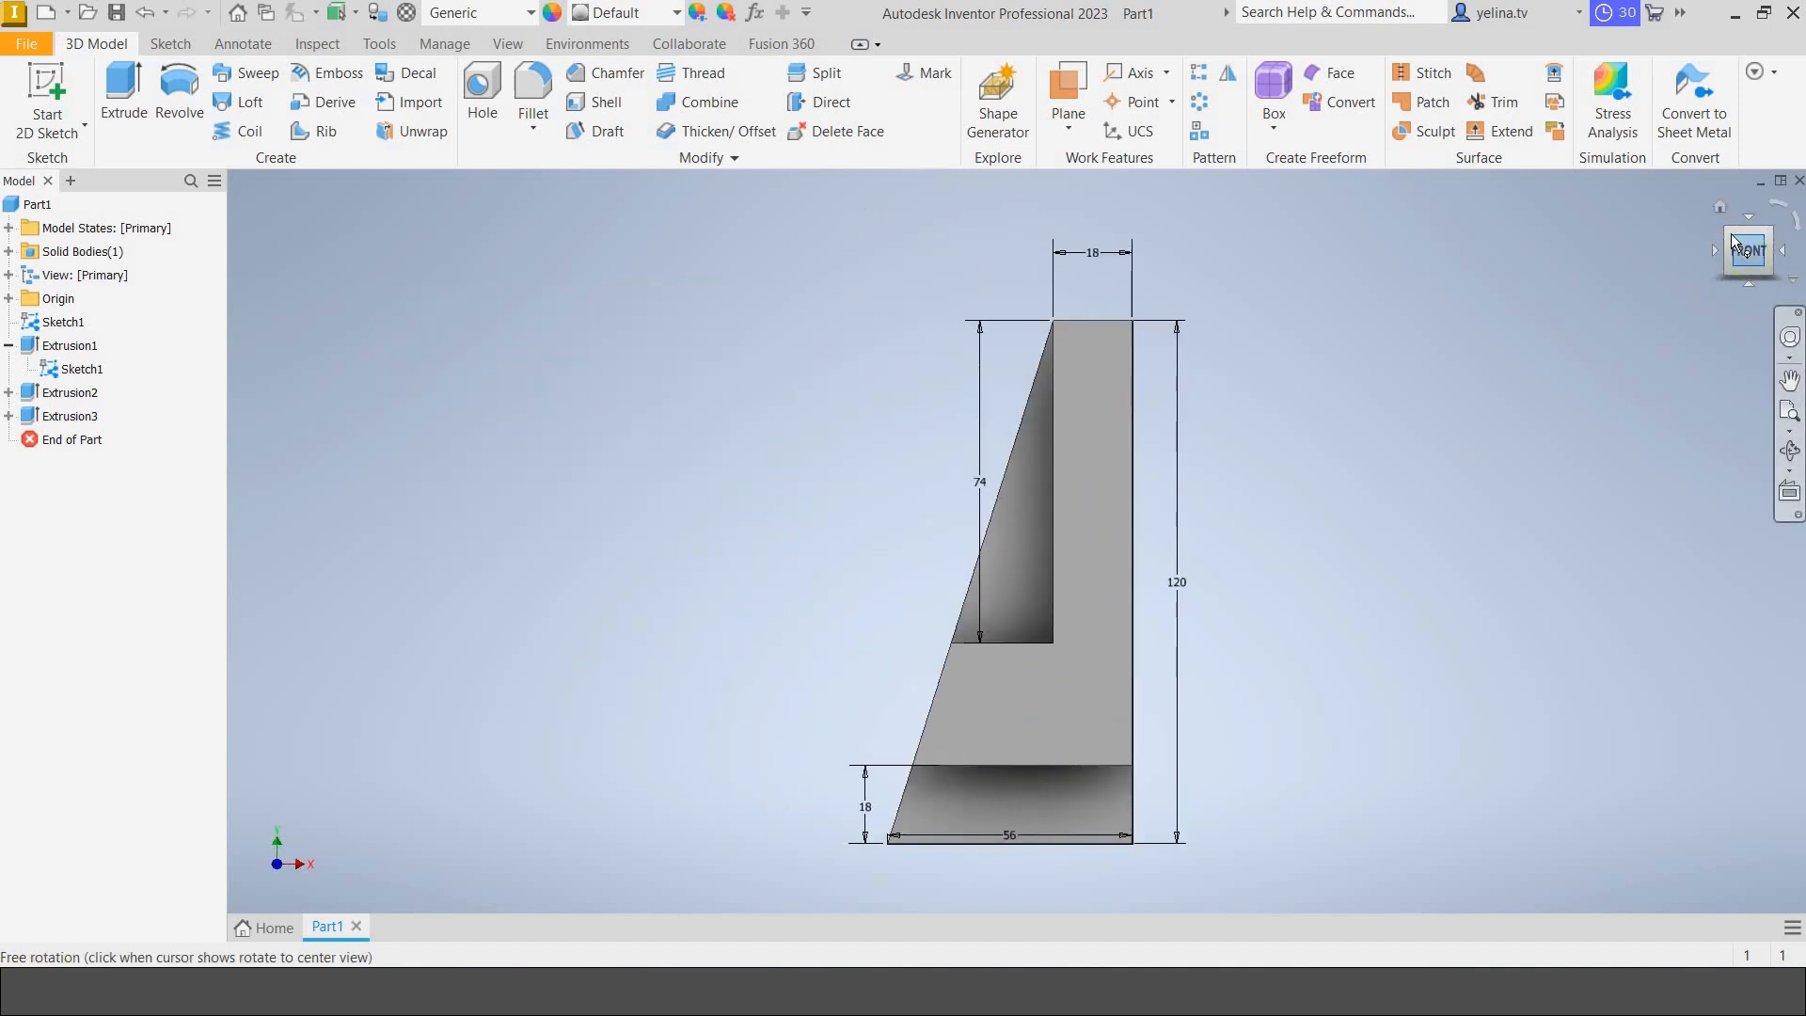
pyautogui.click(1731, 234)
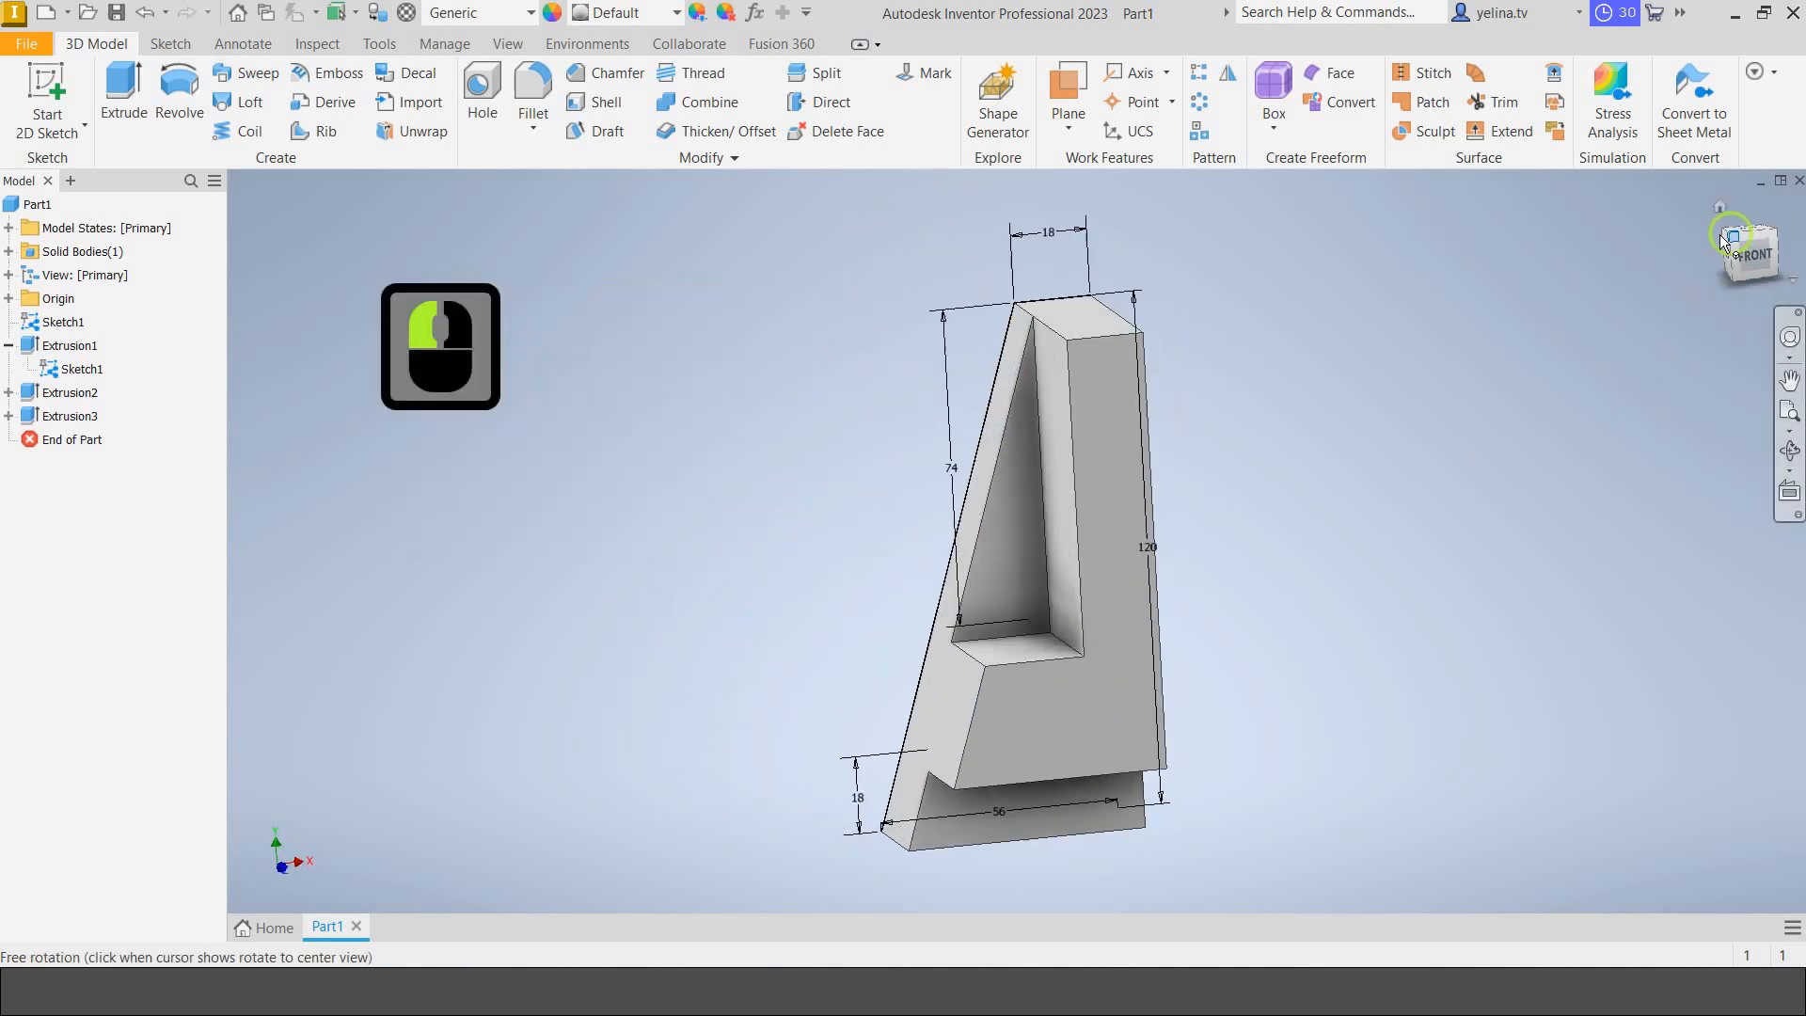
pyautogui.rightClick(81, 368)
pyautogui.click(158, 613)
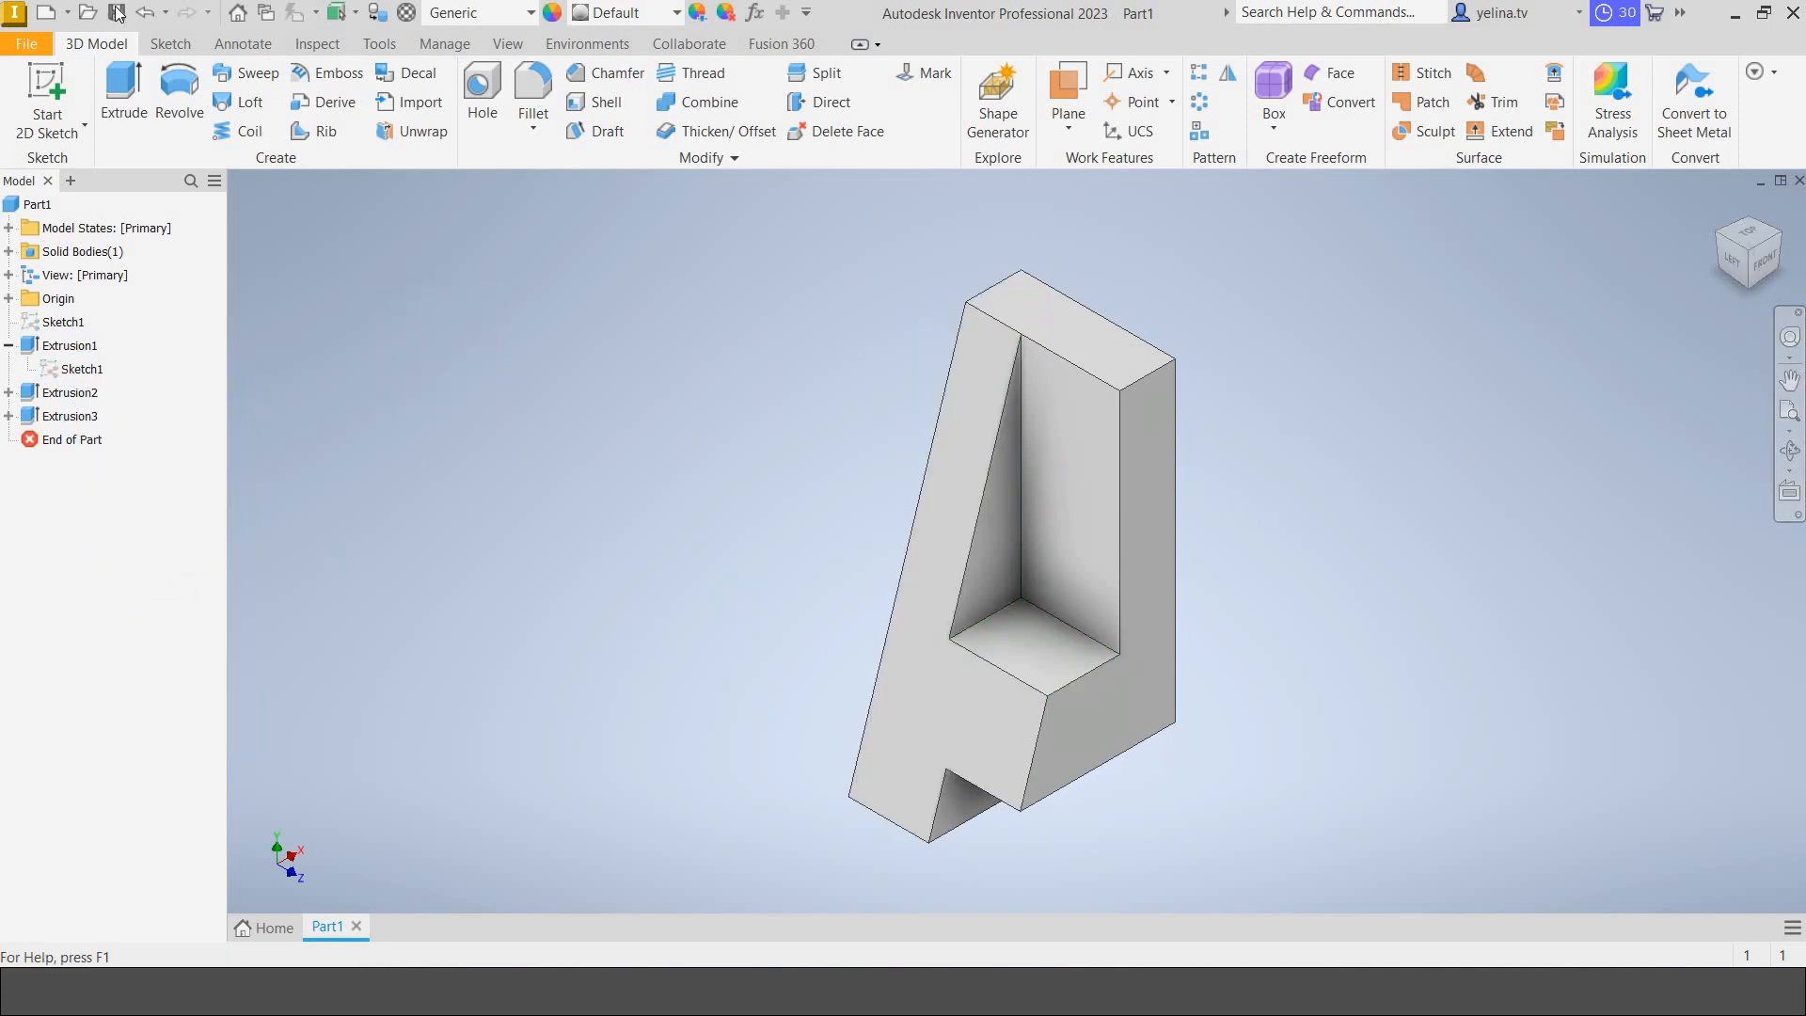
# Save the part as Part3 in the Documents folder.
pyautogui.click(116, 15)
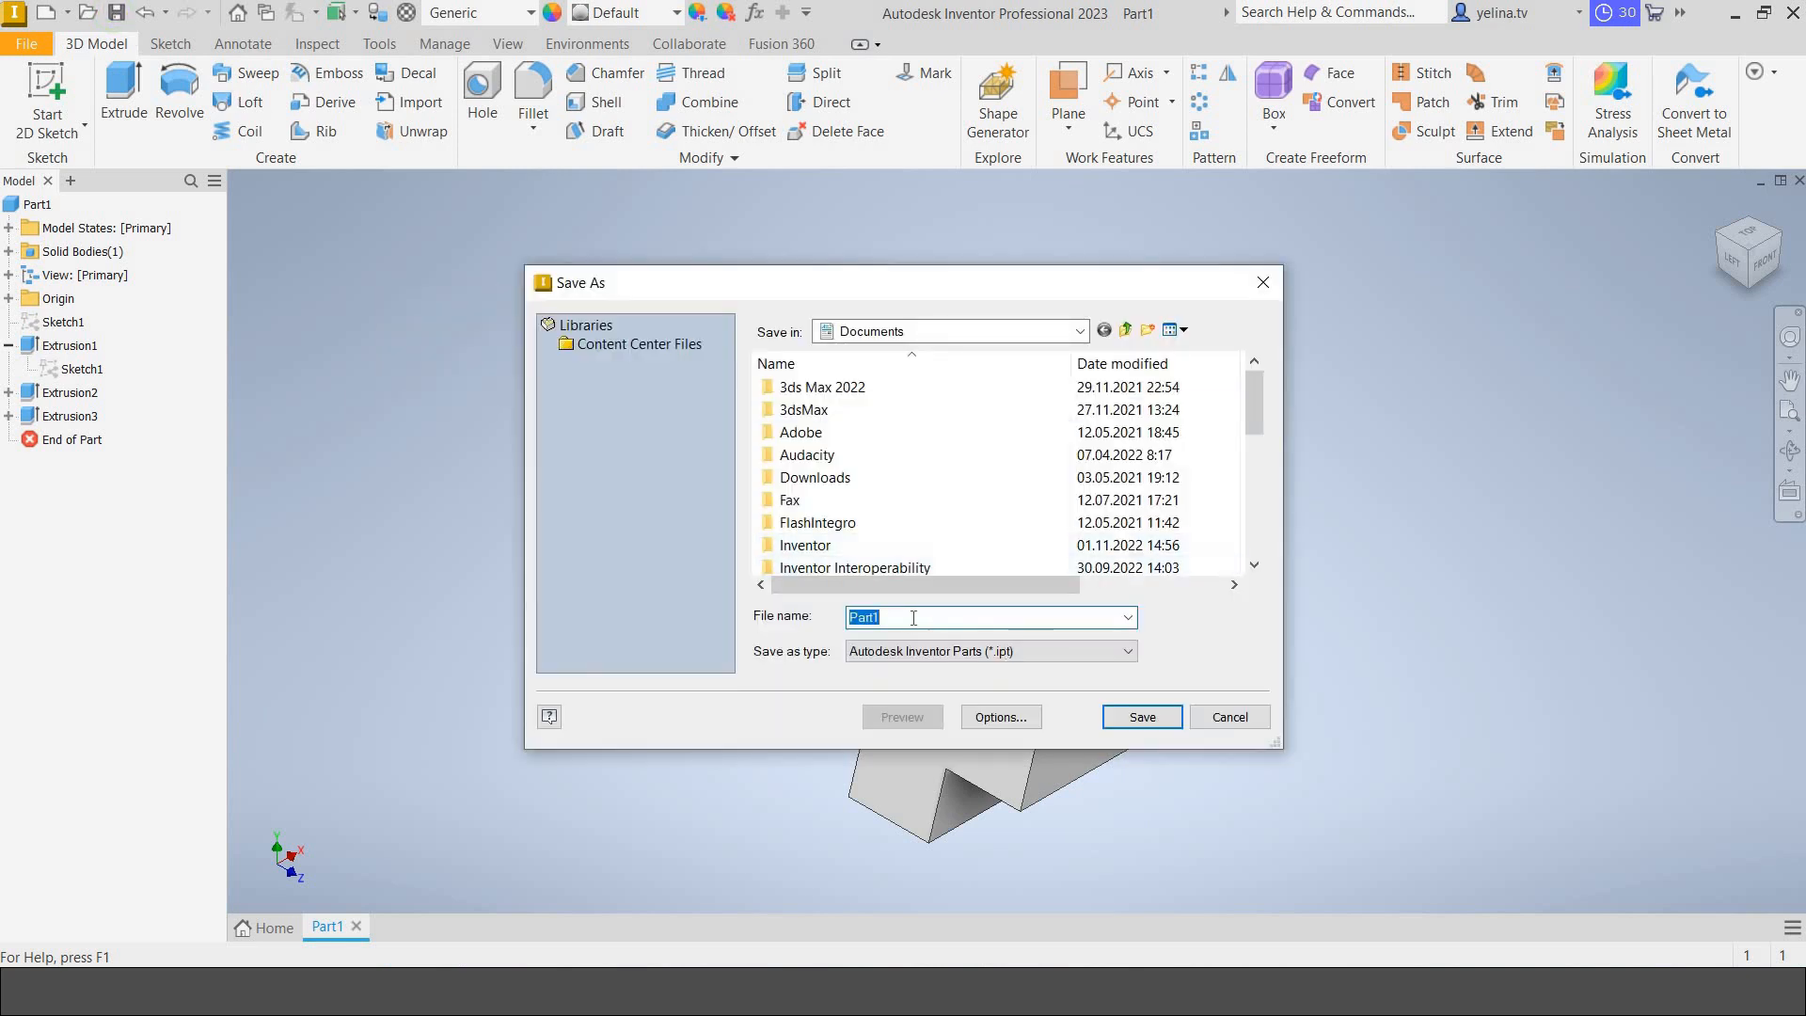
pyautogui.click(884, 618)
pyautogui.write('3')
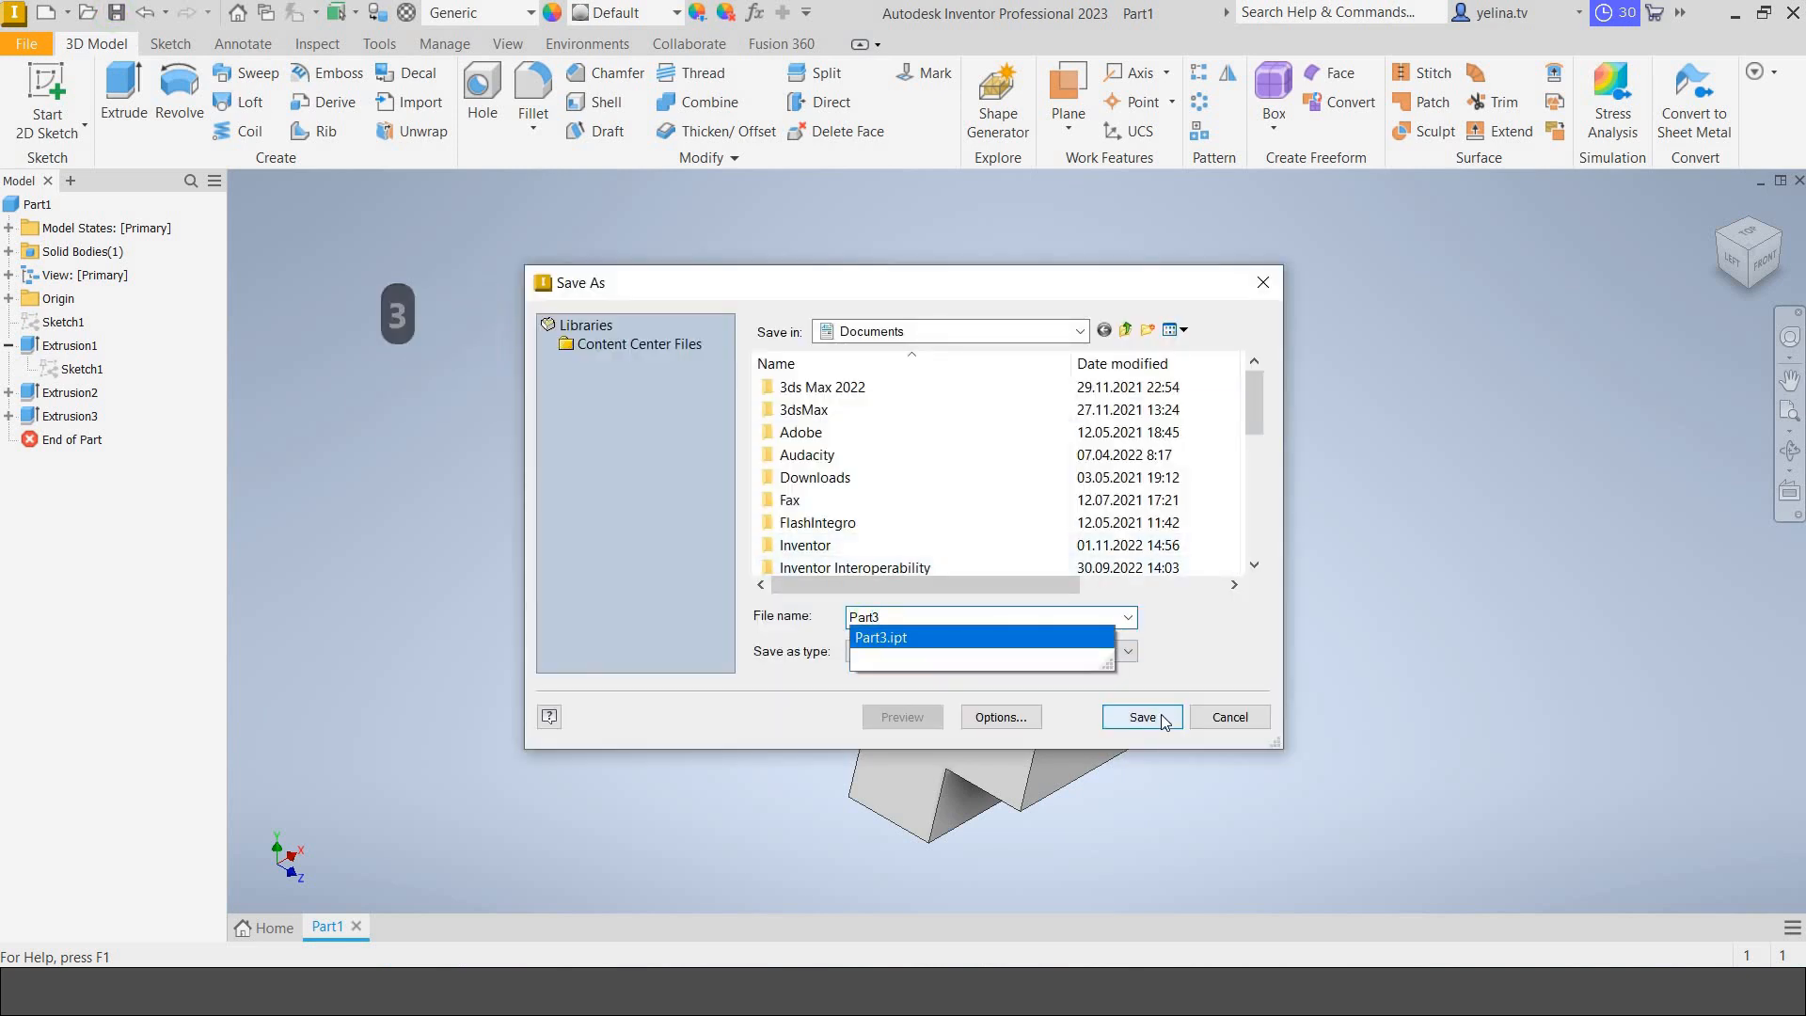
pyautogui.click(1161, 714)
pyautogui.click(958, 497)
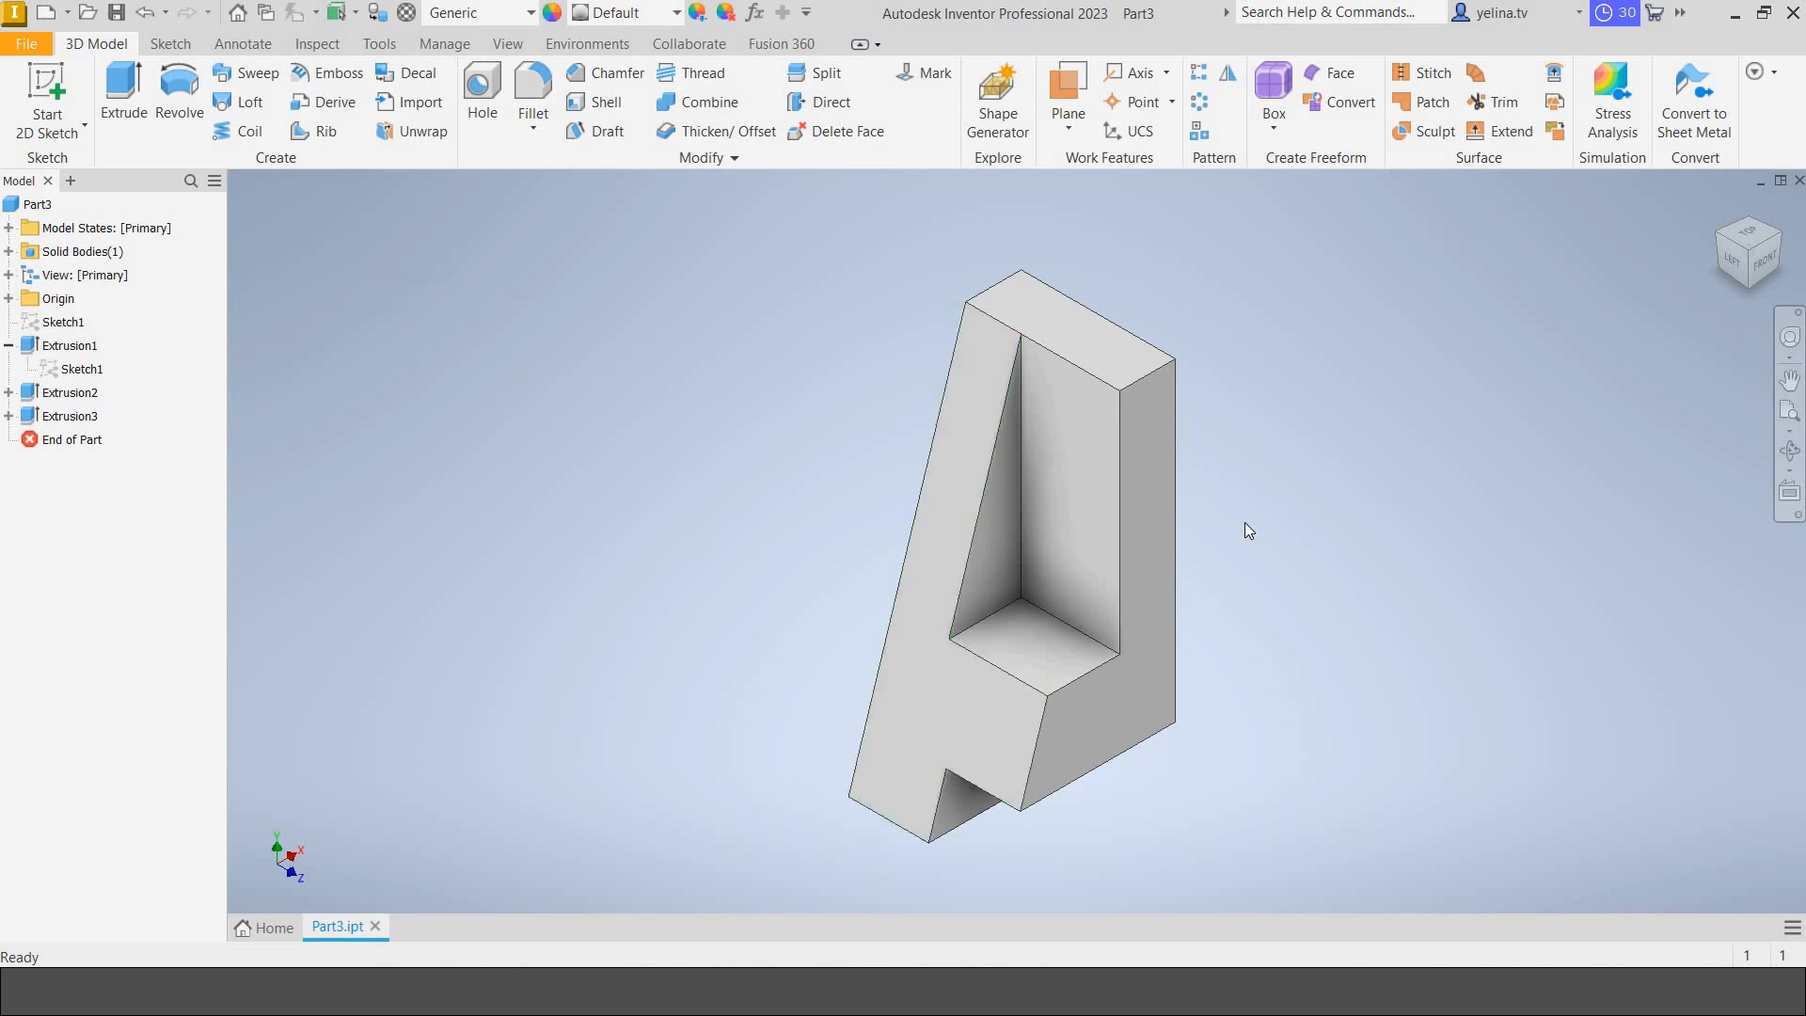
# Save the part again and create a new drawing file.
pyautogui.click(120, 18)
pyautogui.click(71, 19)
pyautogui.click(106, 97)
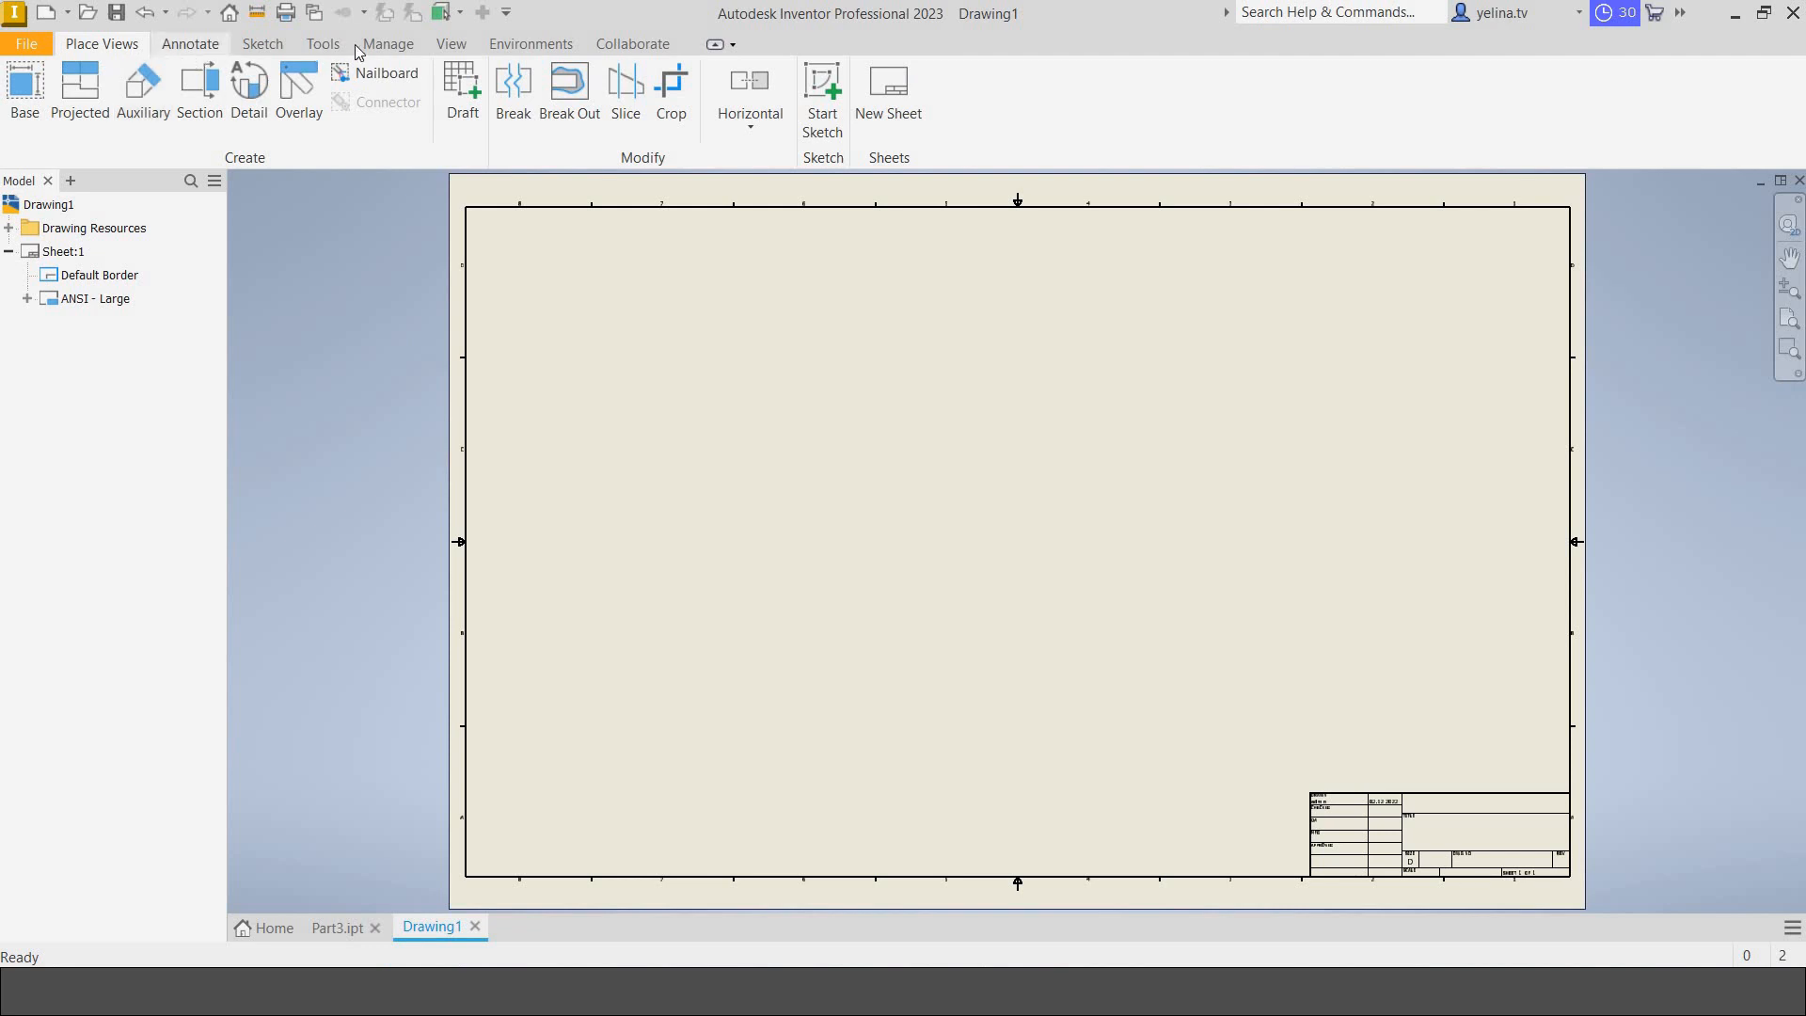
# Create a new local drawing standard based on ANSI, named Copy of Default Standard (ANSI).
pyautogui.click(387, 45)
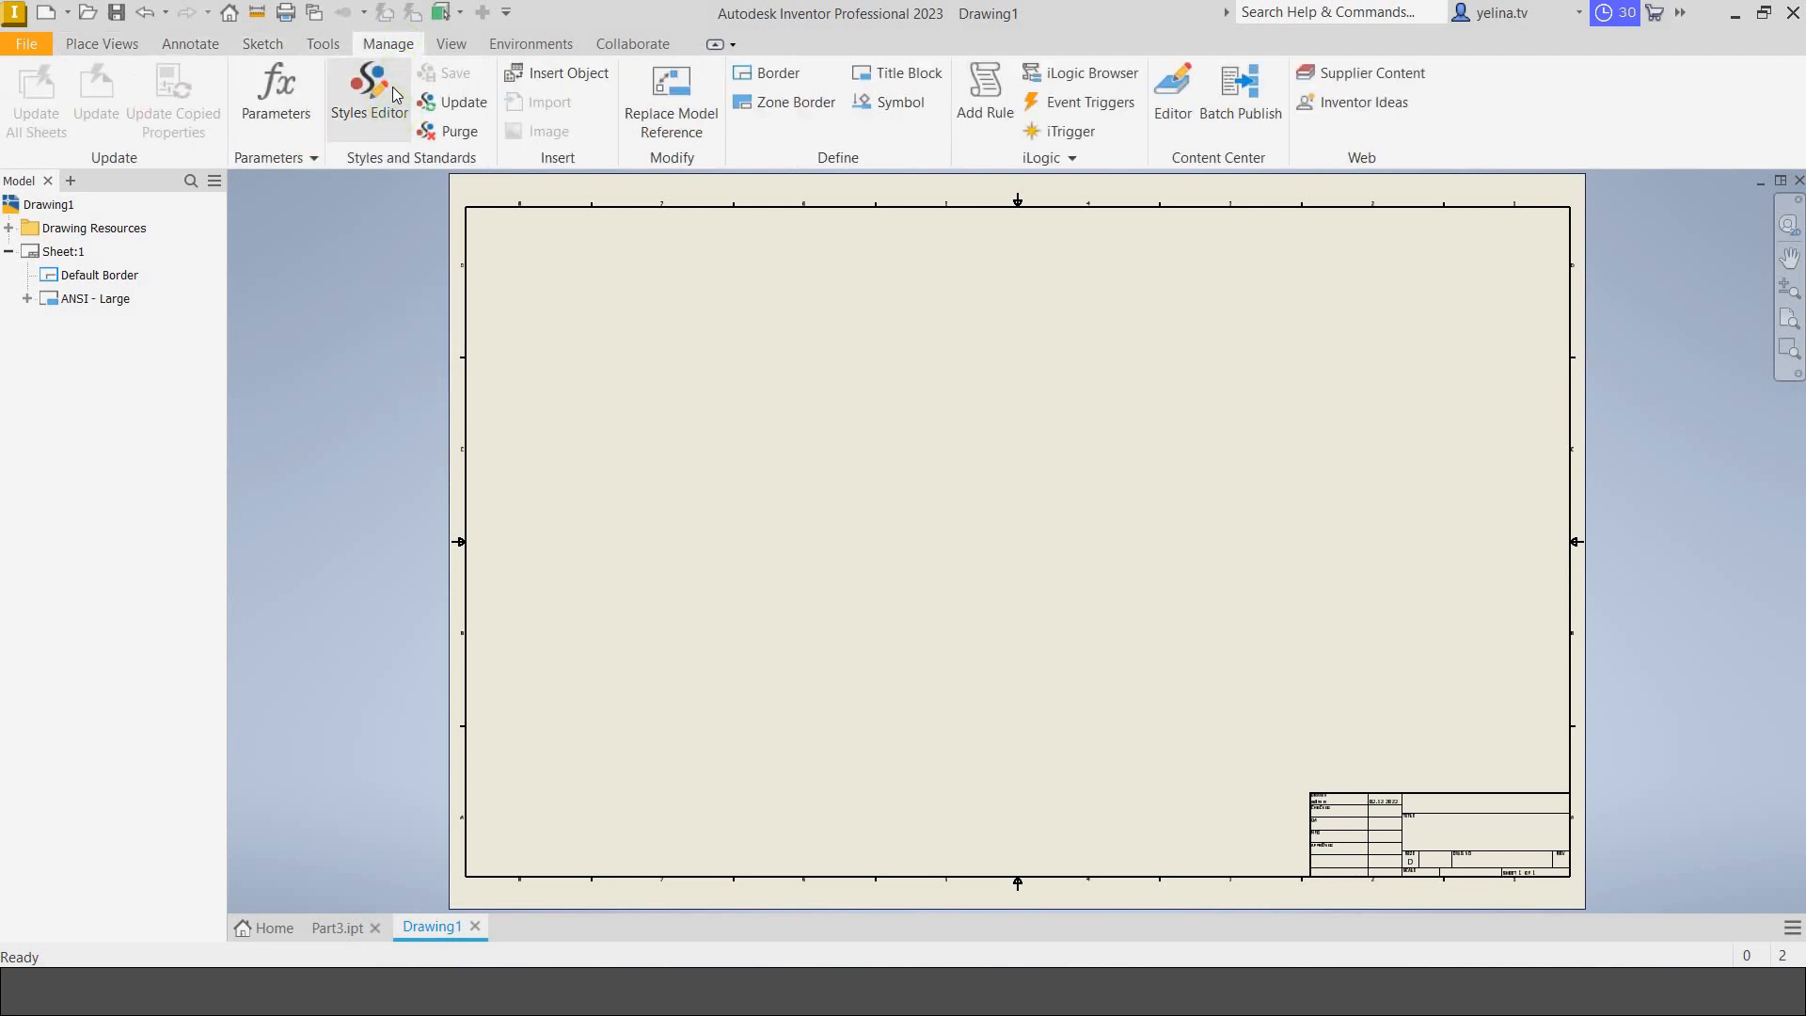
pyautogui.click(392, 87)
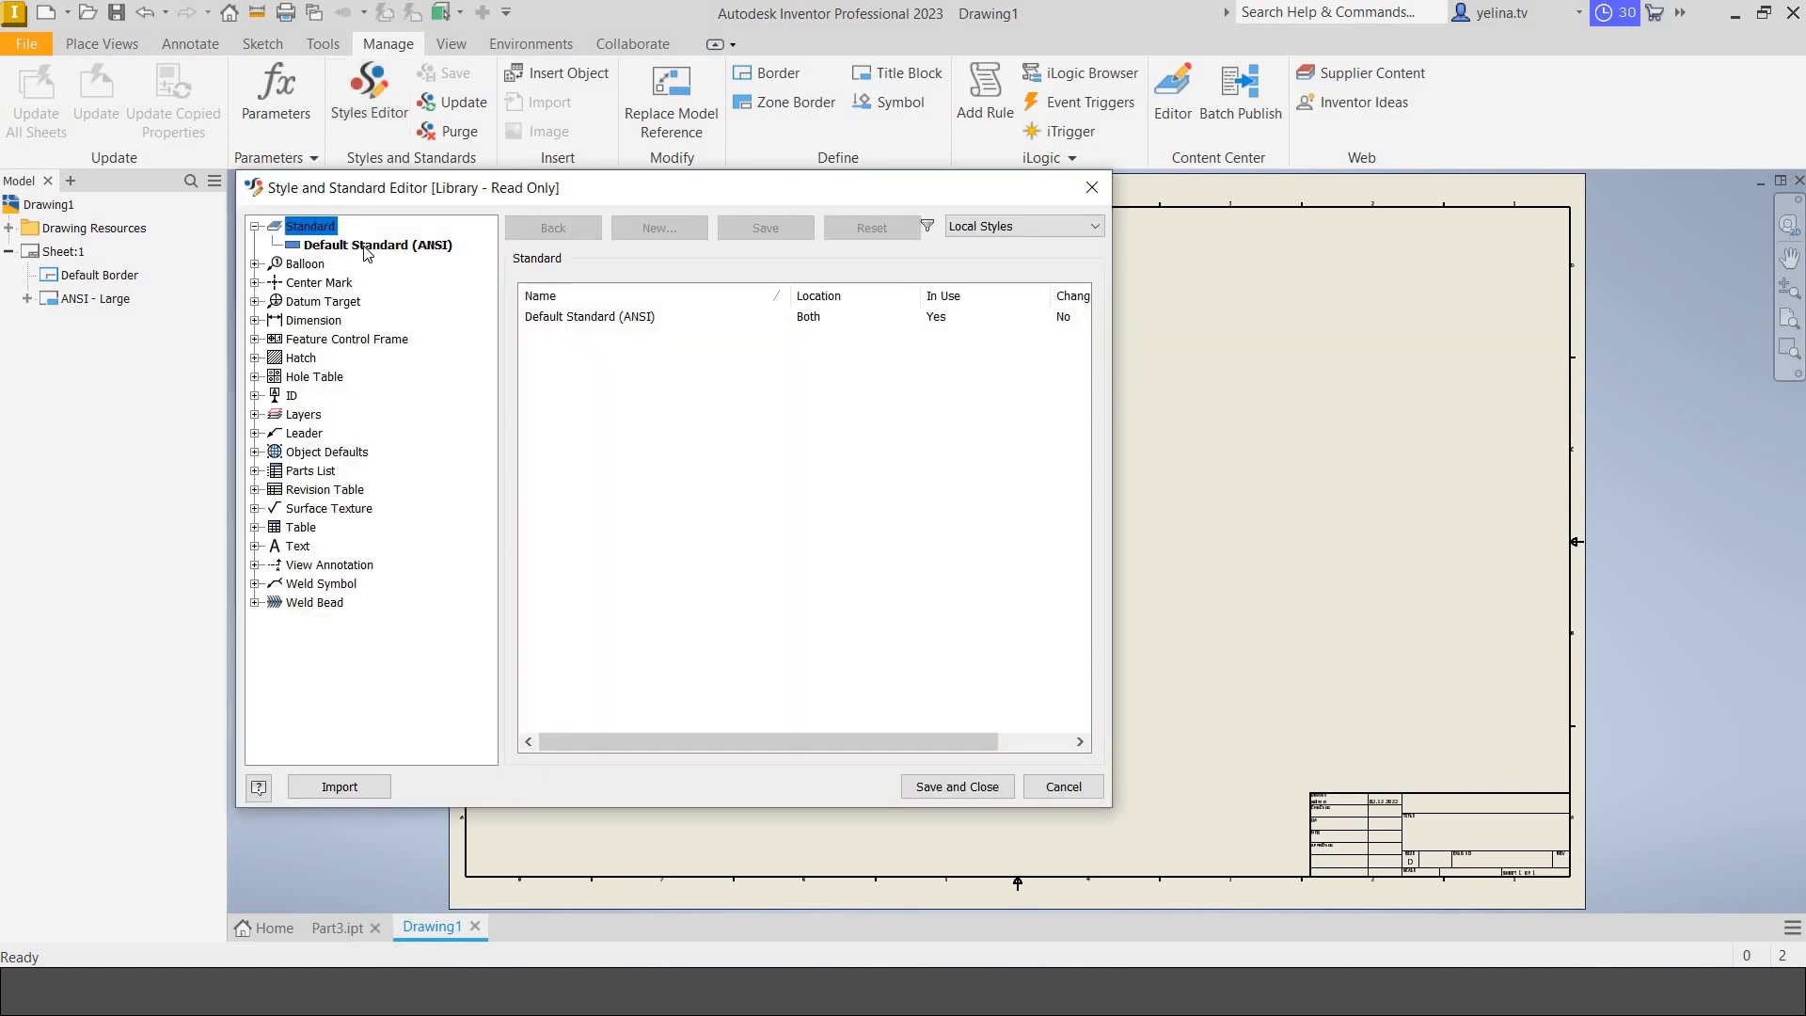
pyautogui.click(366, 247)
pyautogui.rightClick(367, 247)
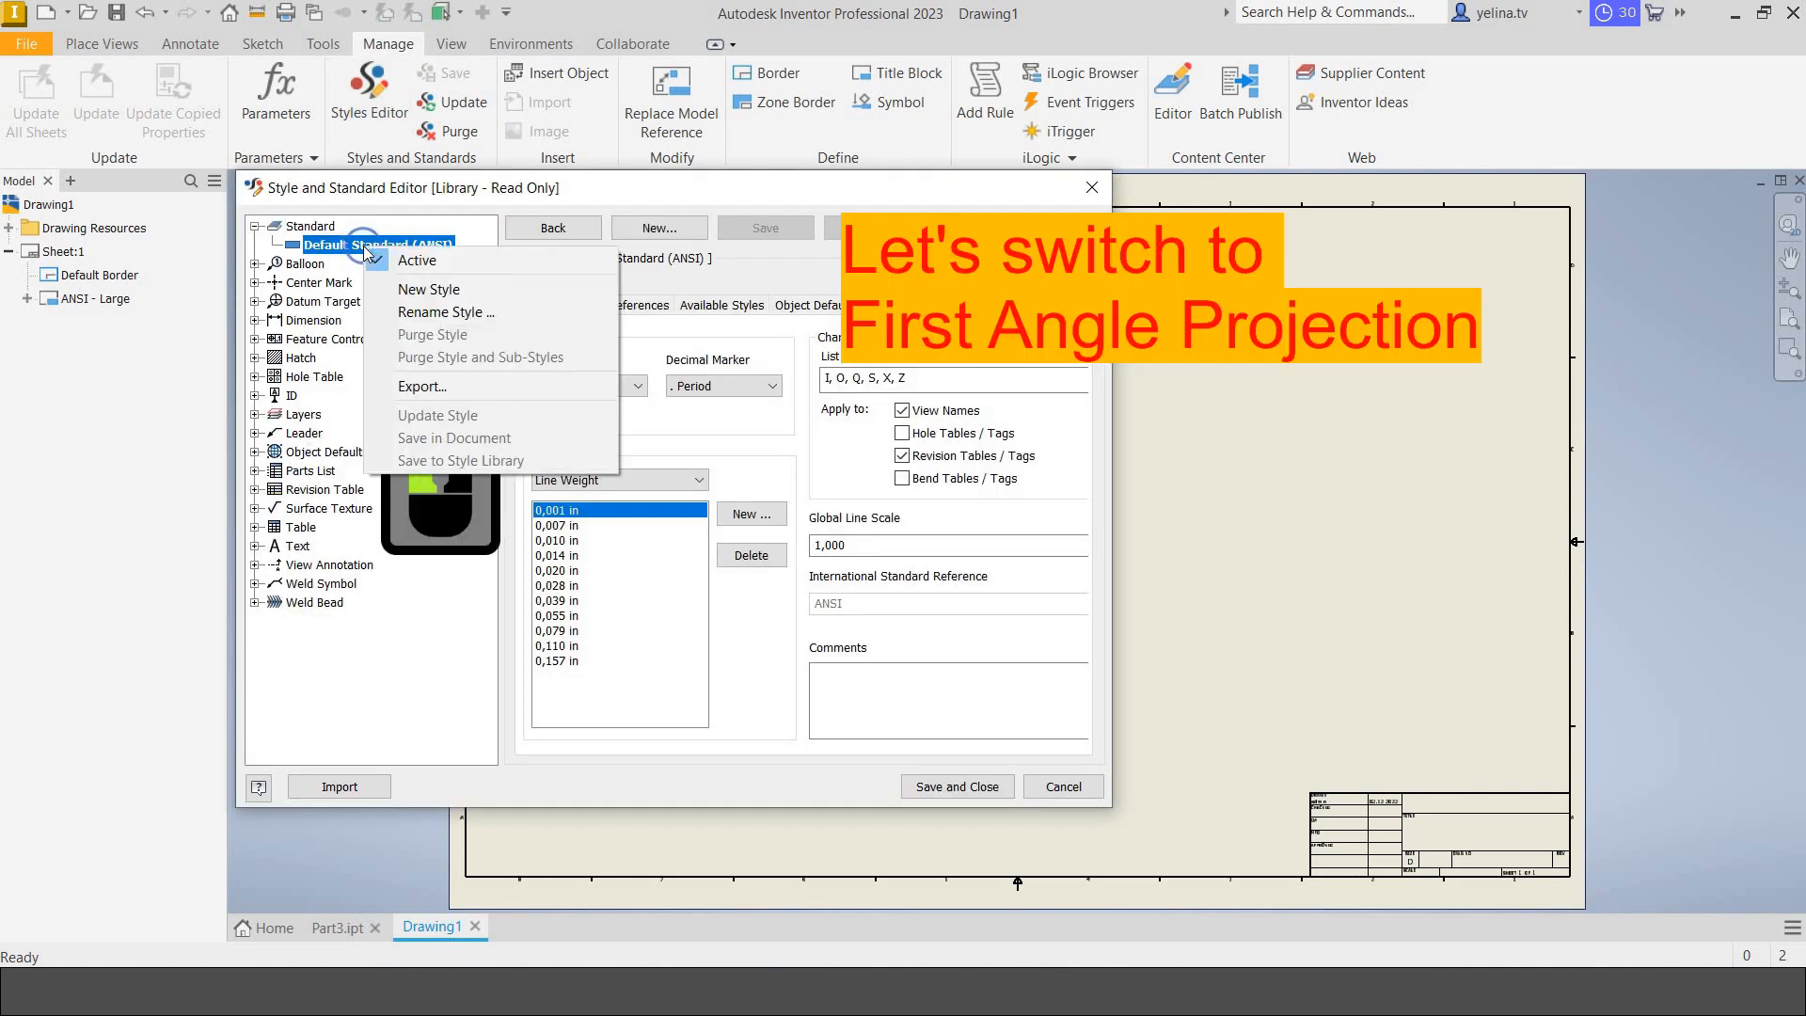
pyautogui.click(425, 290)
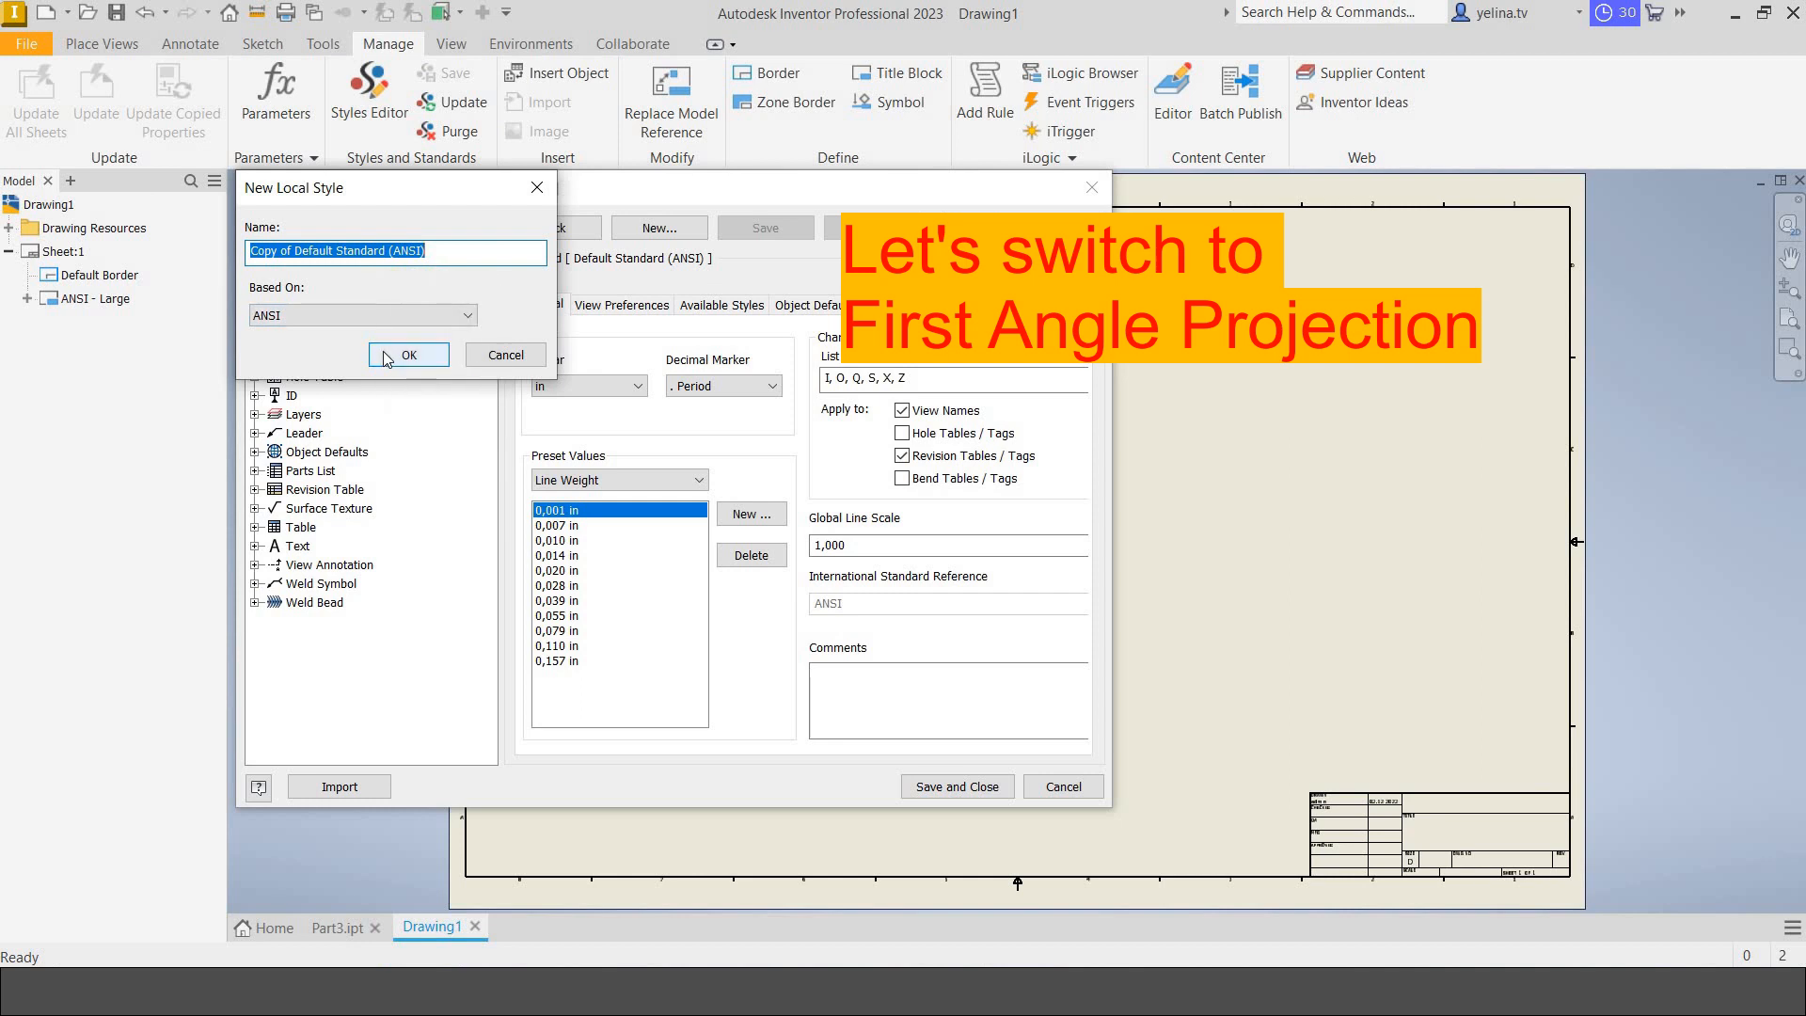
pyautogui.click(408, 354)
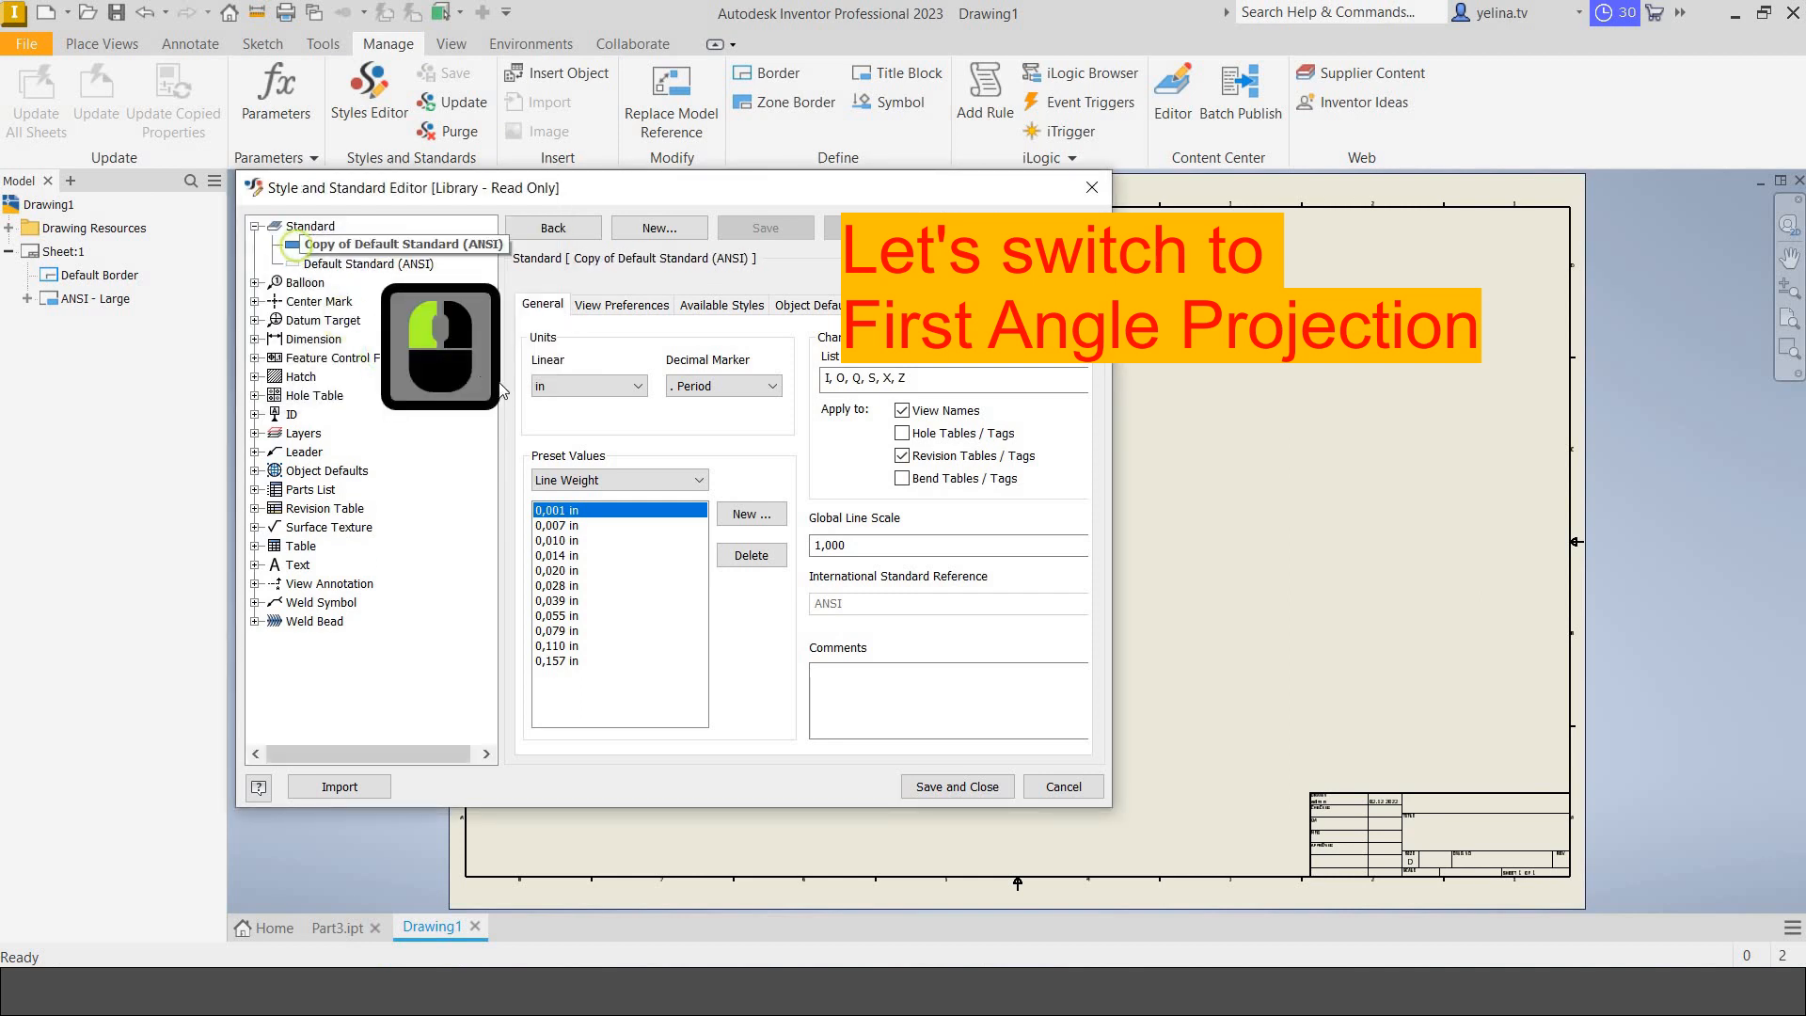
# Activate the copied ANSI standard, set its projection type to First Angle, and save the style changes.
pyautogui.doubleClick(294, 245)
pyautogui.click(627, 306)
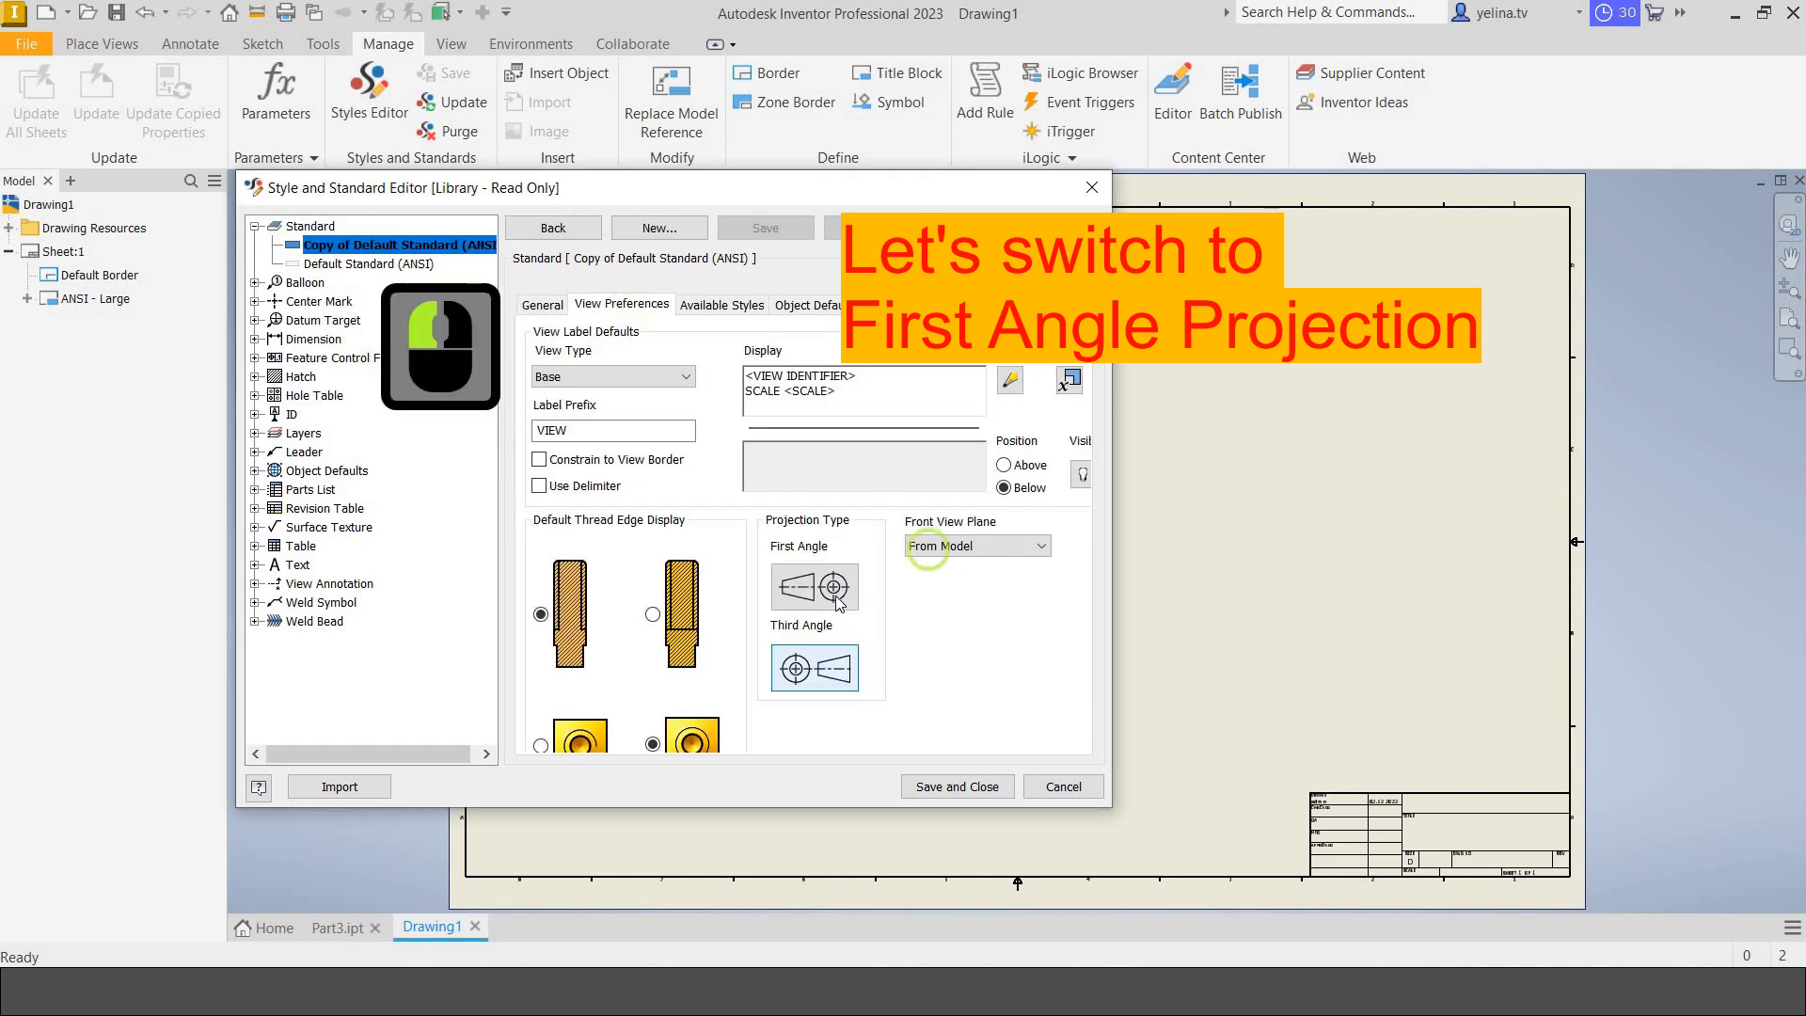
pyautogui.click(831, 588)
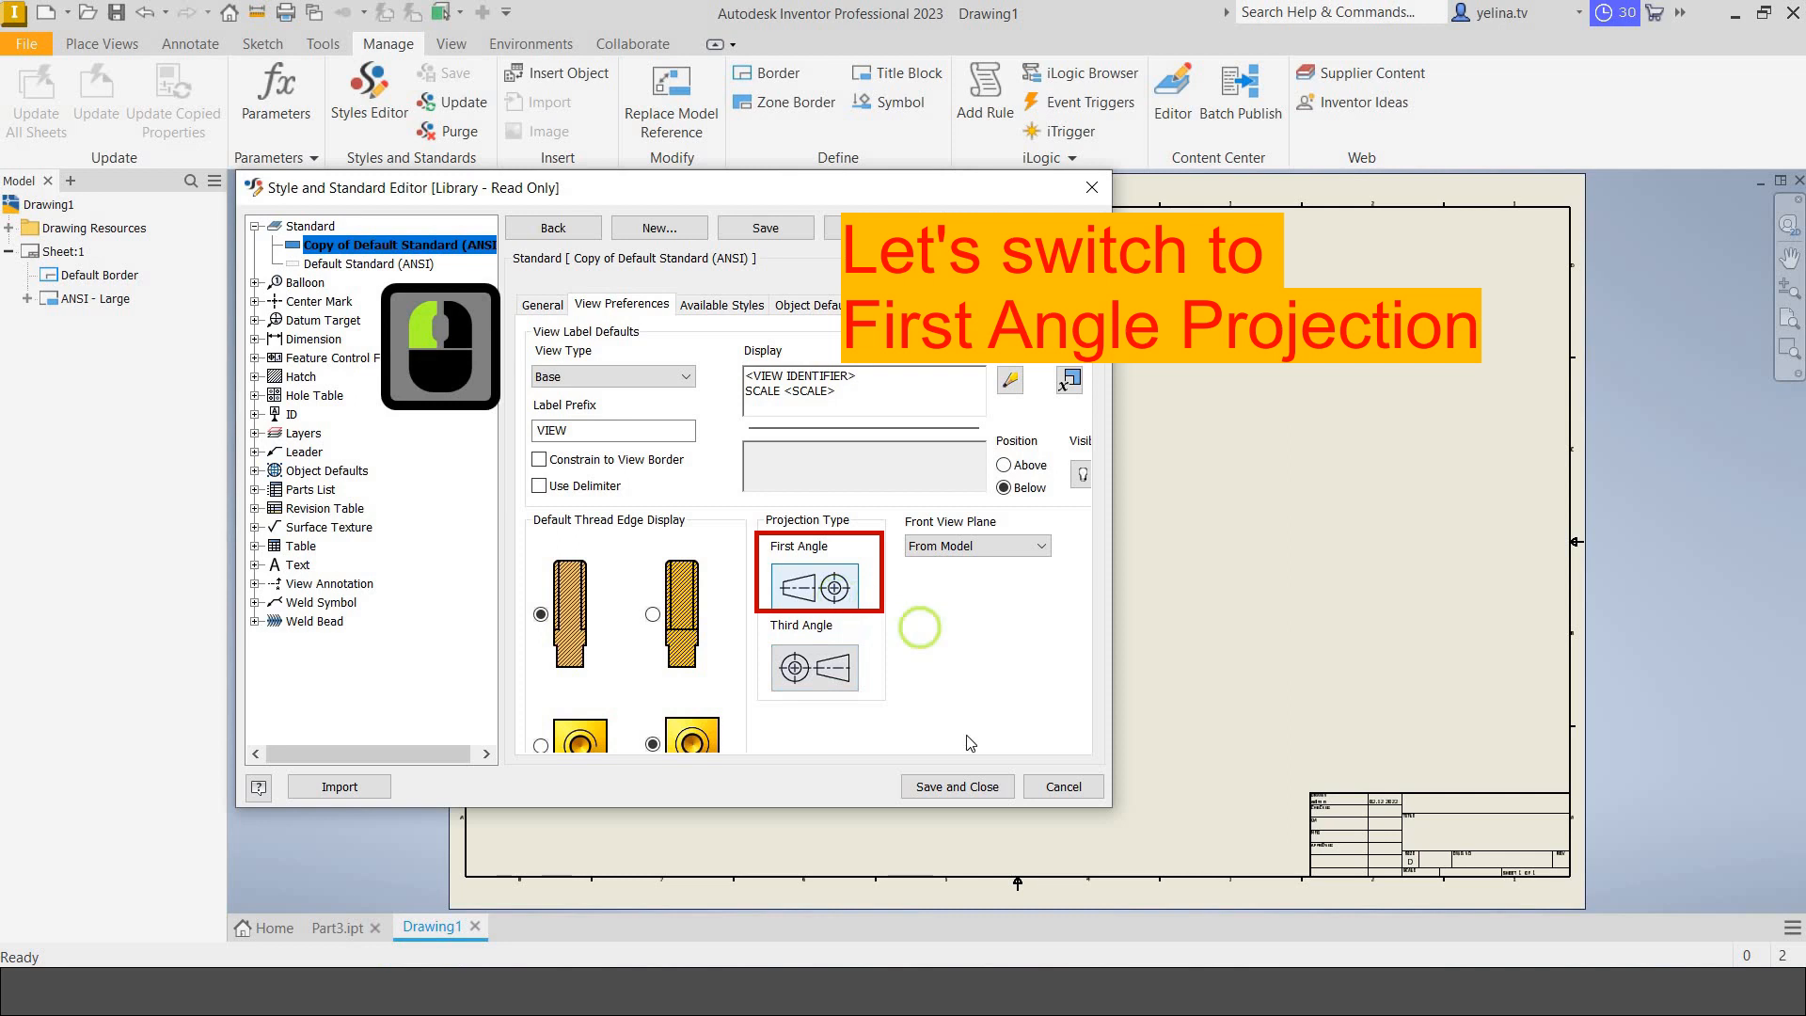
pyautogui.click(958, 787)
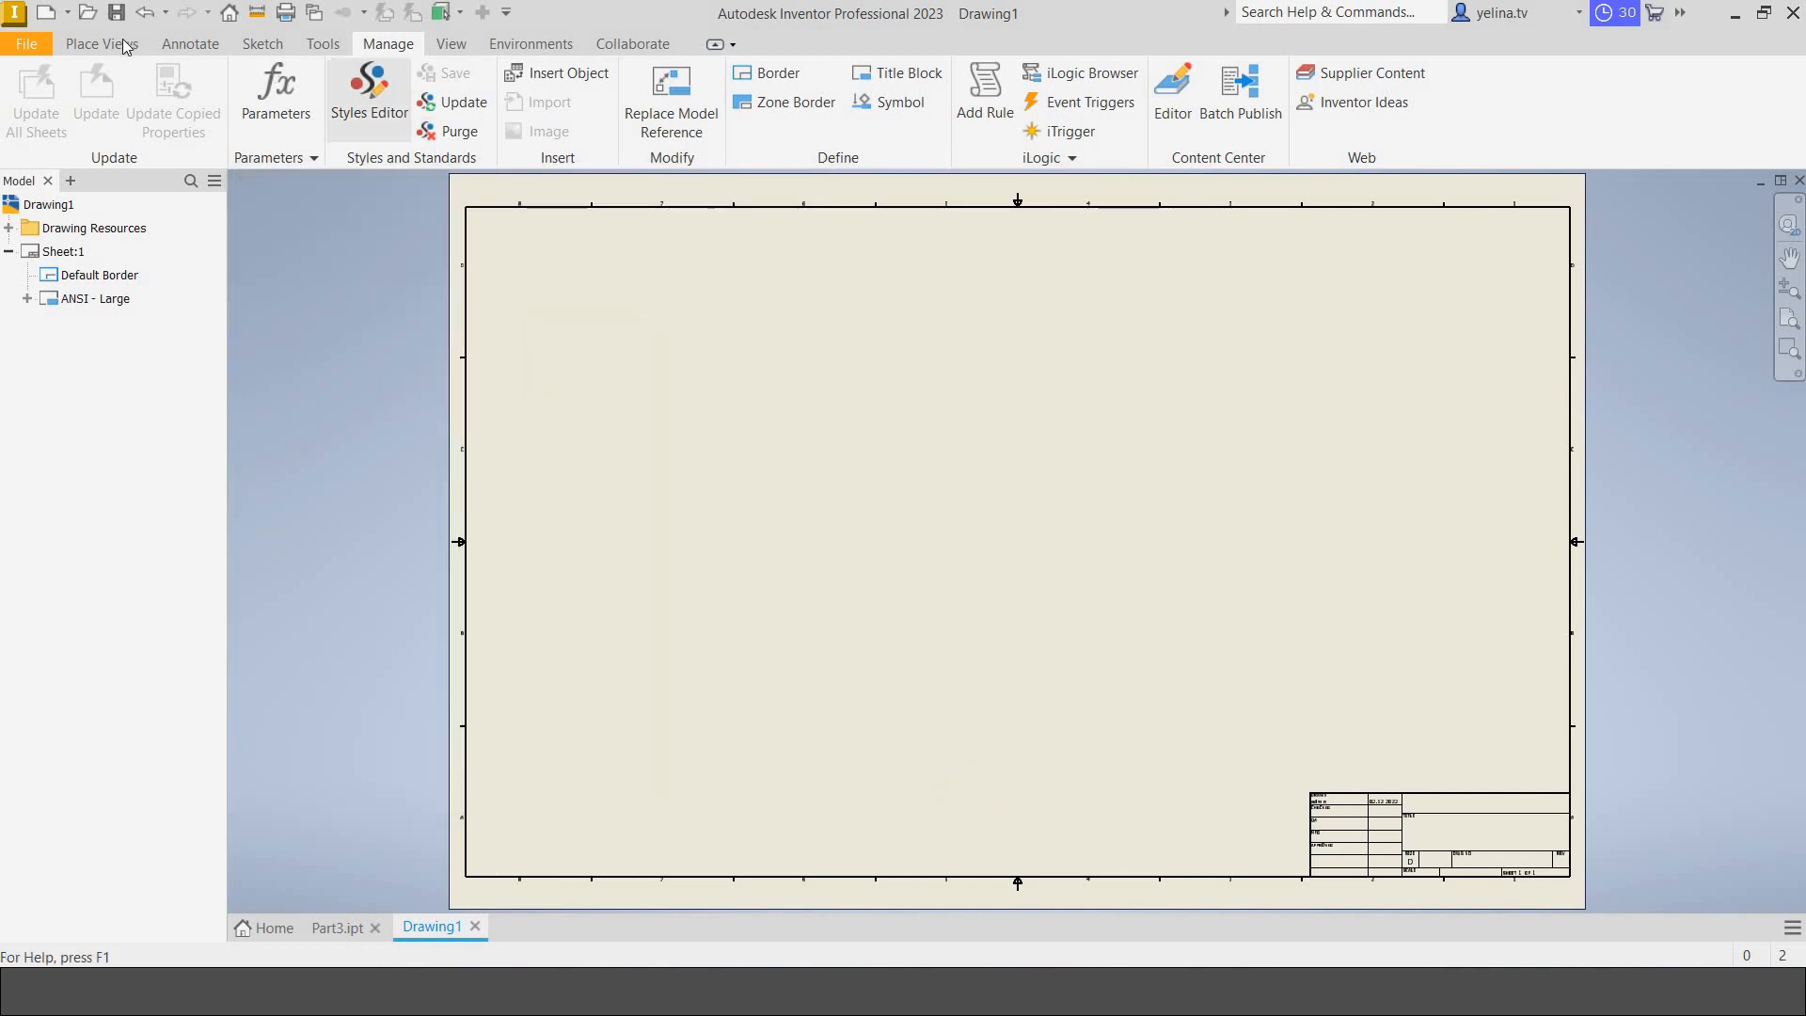
# Set the drawing sheet's size to A4.
pyautogui.rightClick(68, 251)
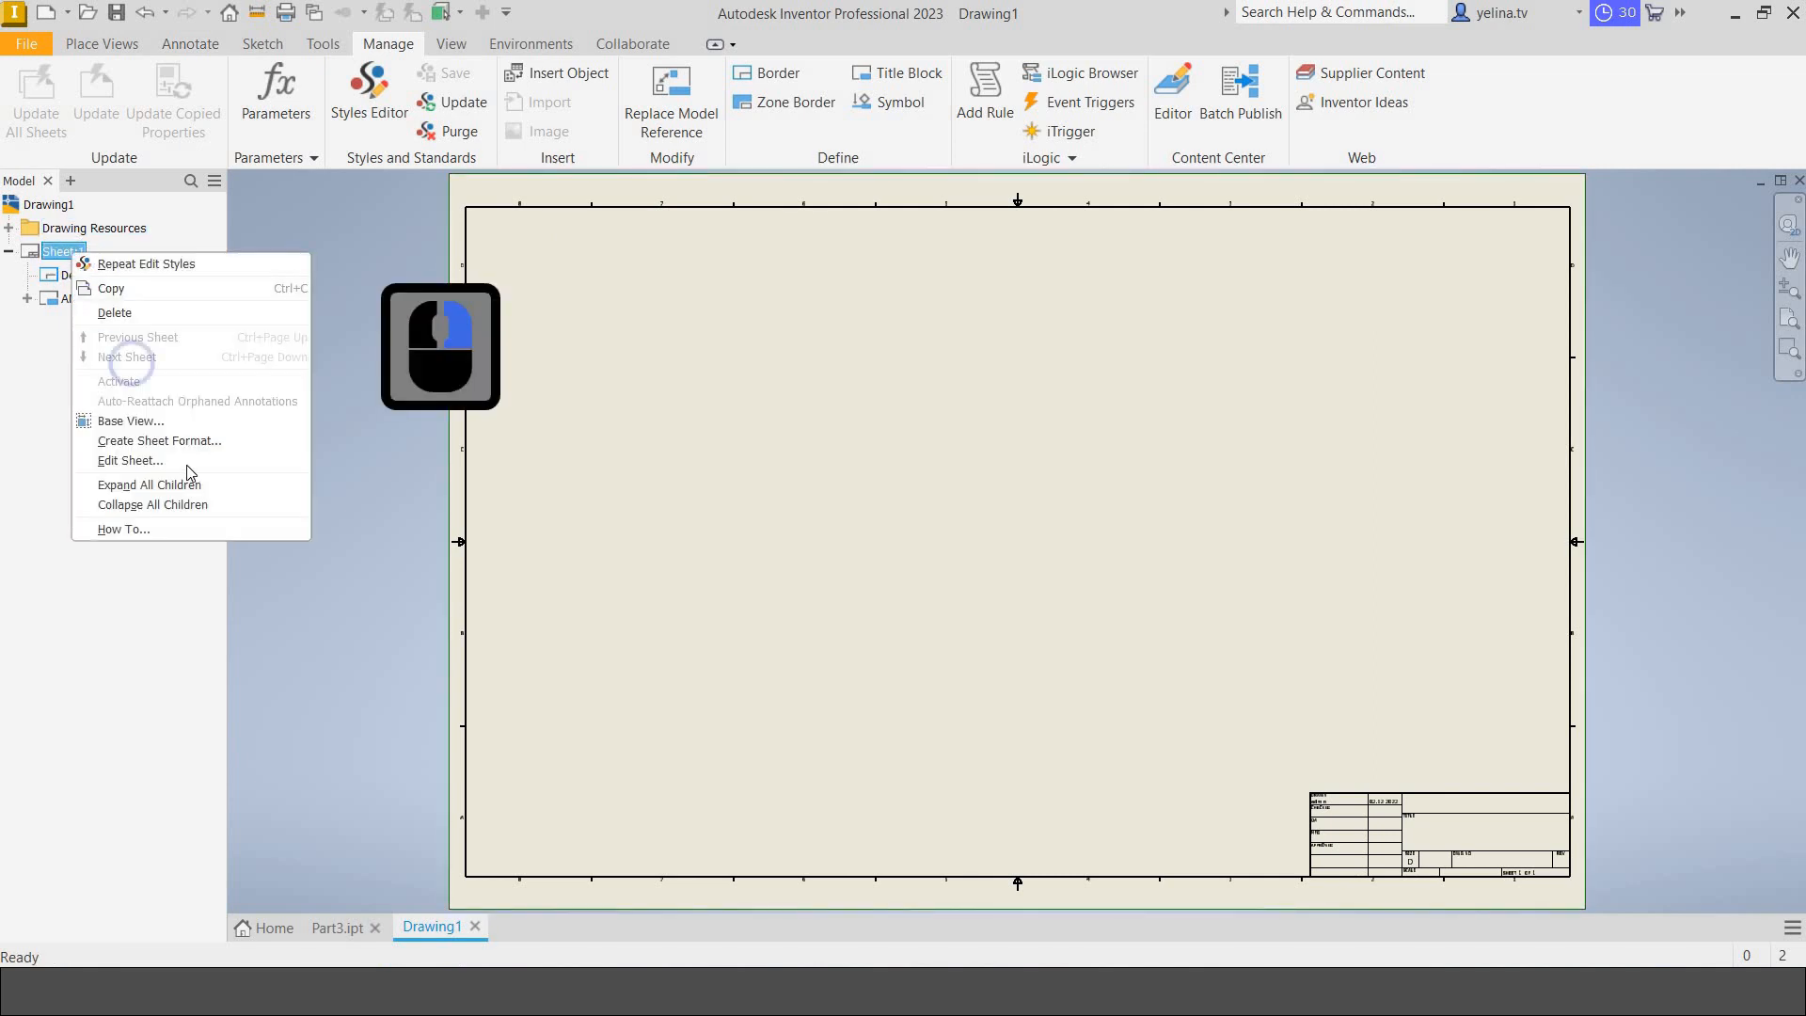
pyautogui.click(222, 464)
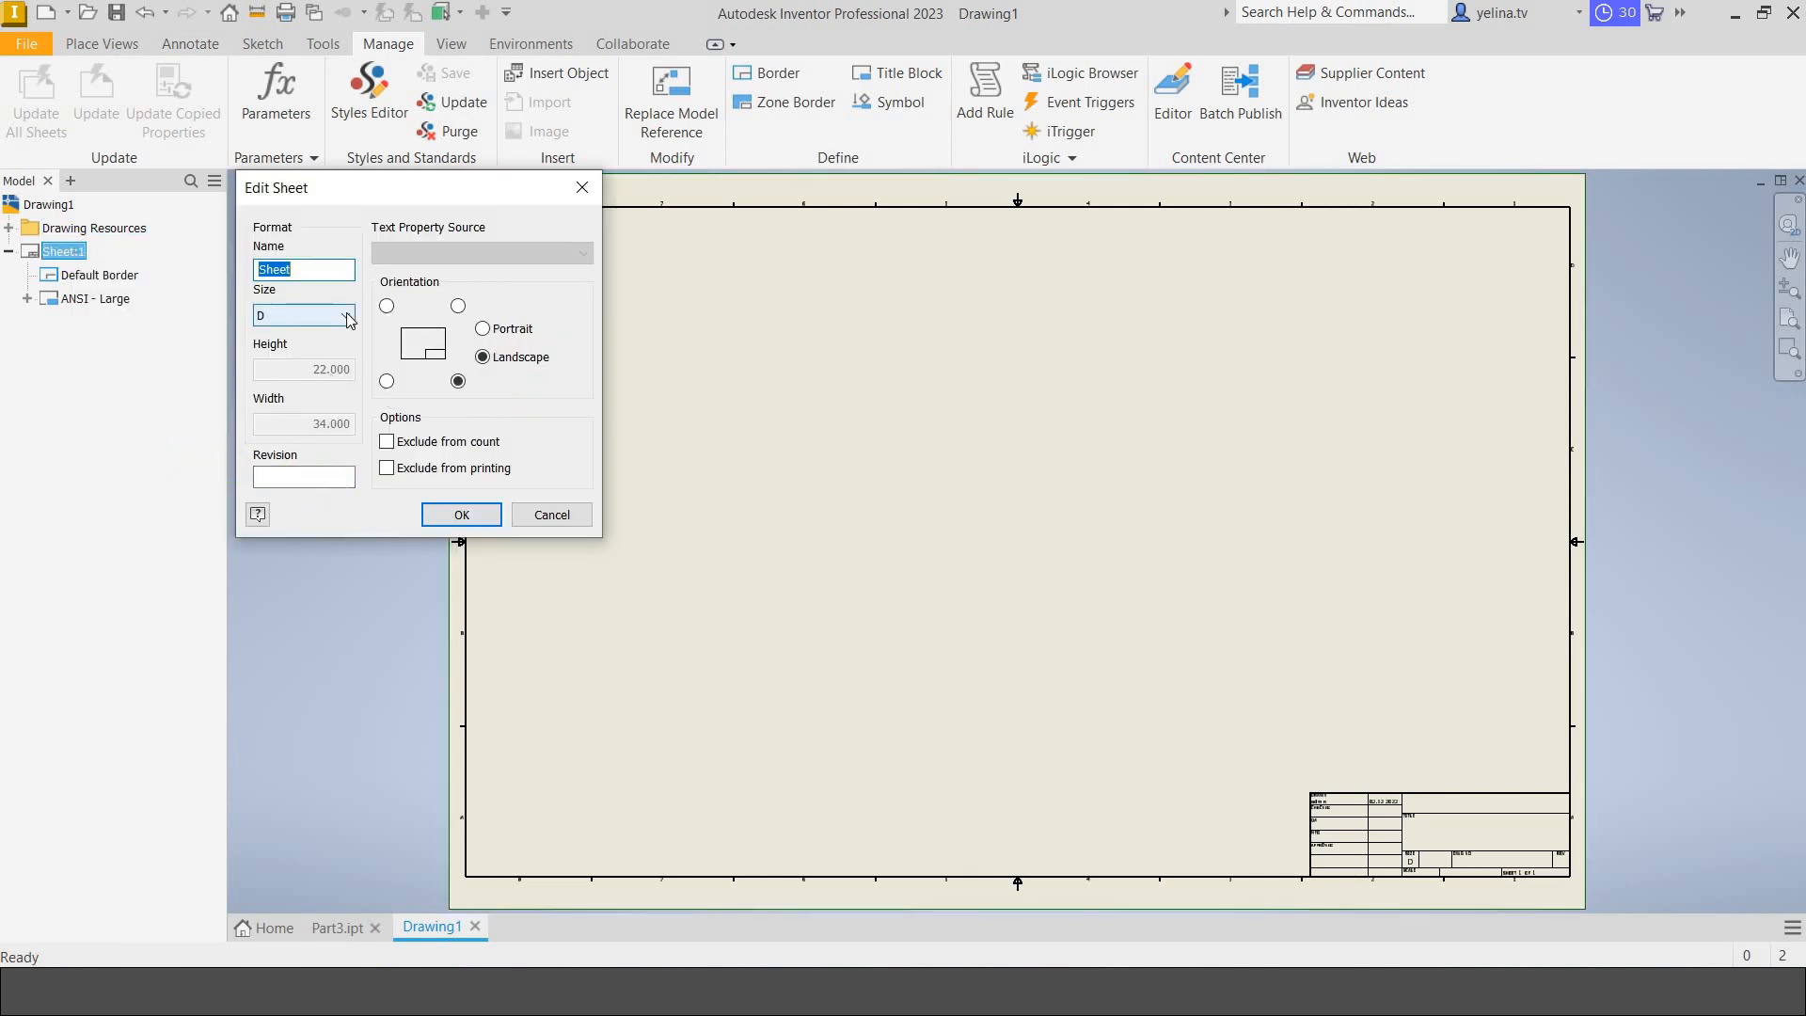
pyautogui.click(348, 316)
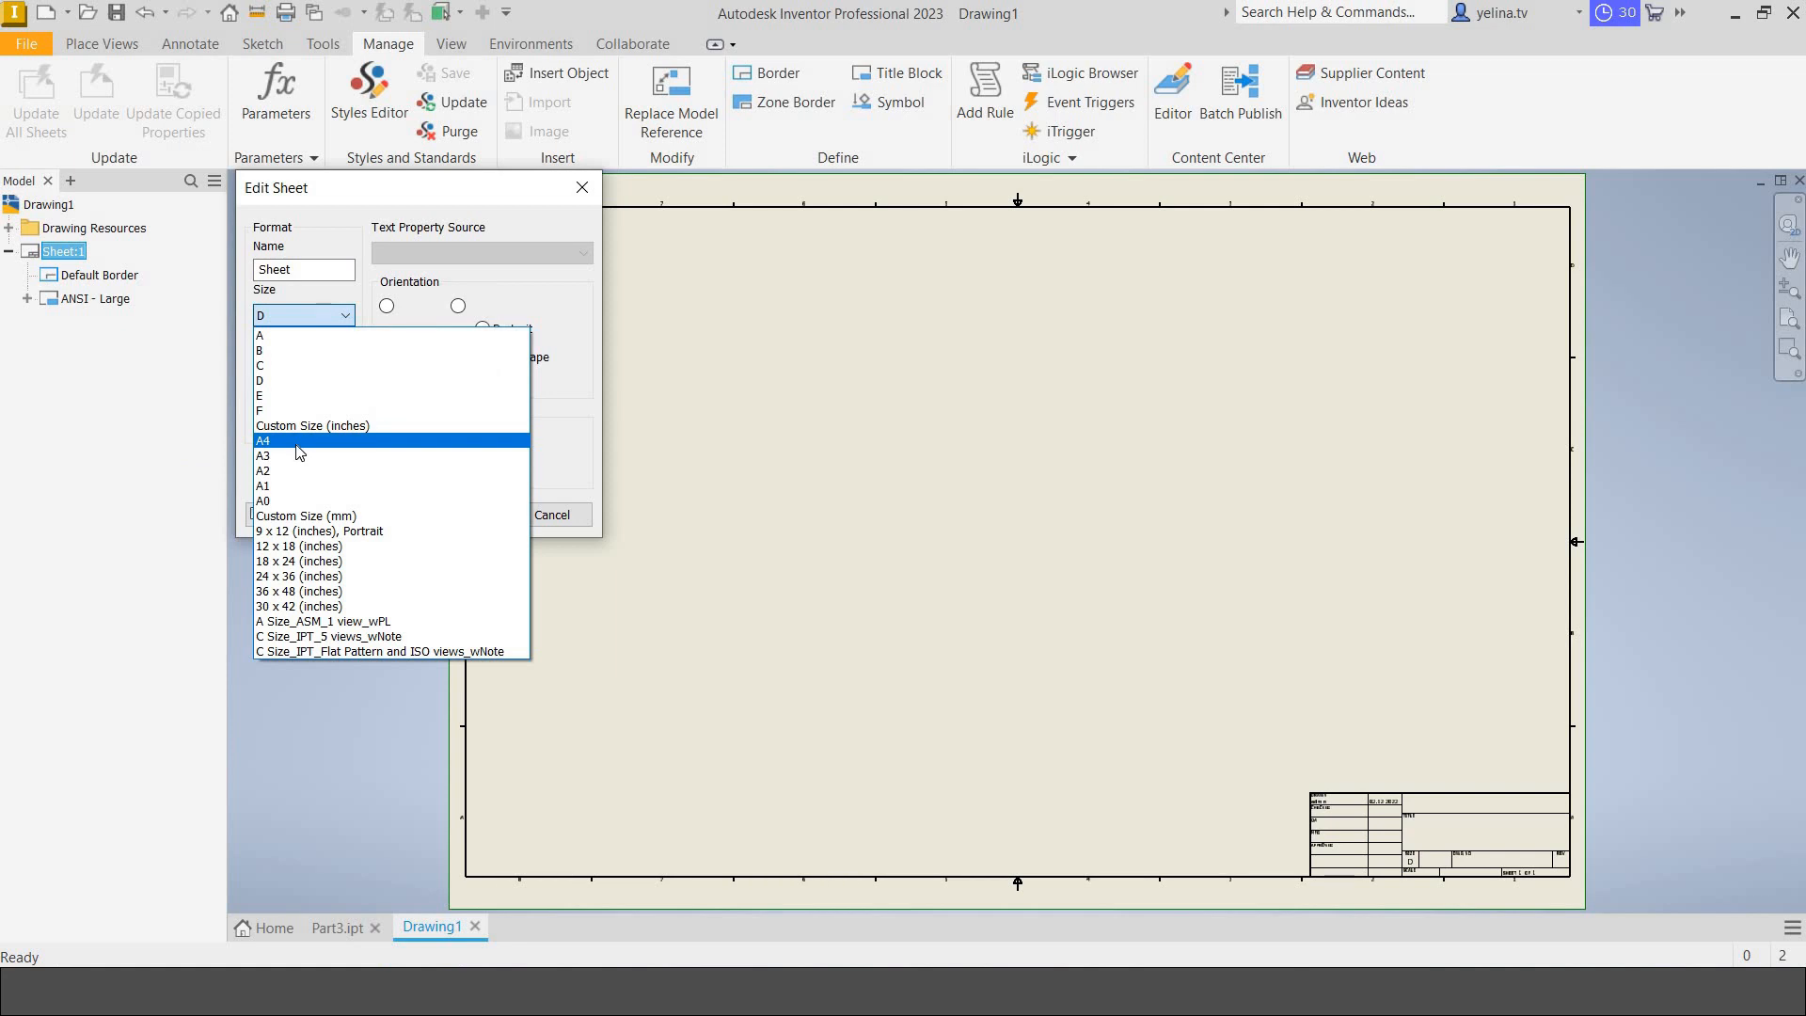
pyautogui.click(296, 444)
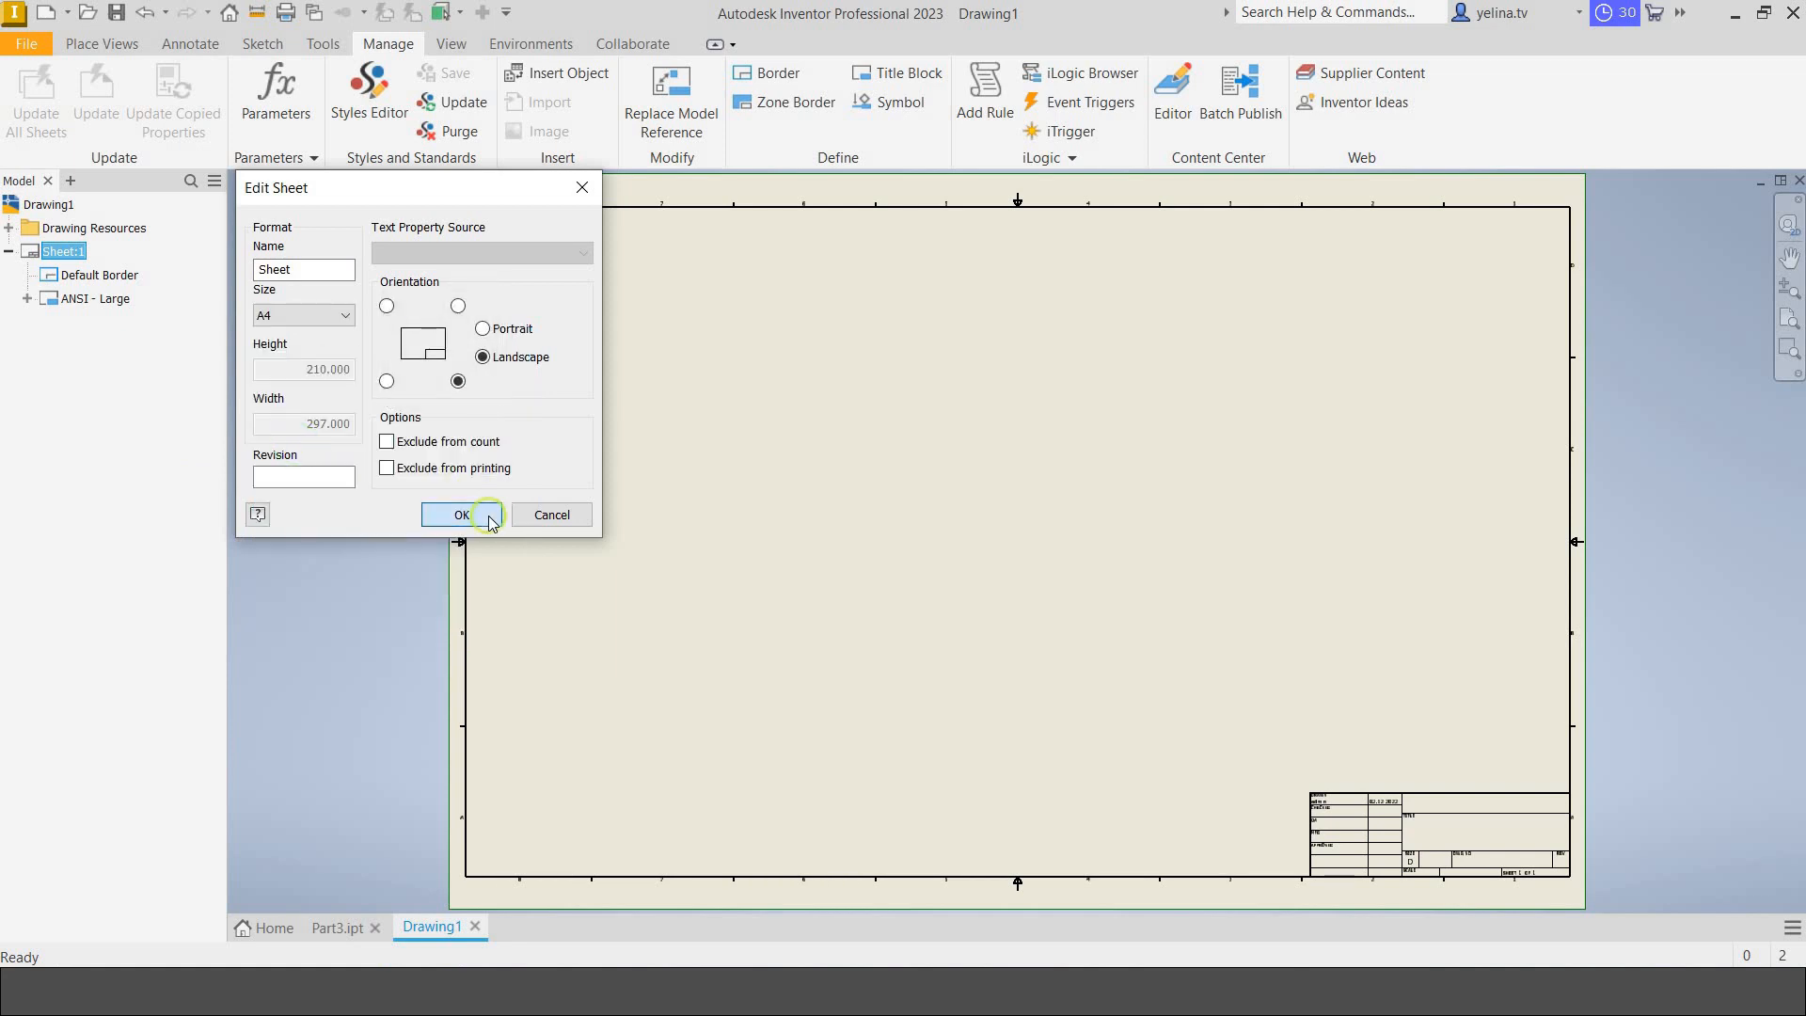
pyautogui.click(462, 515)
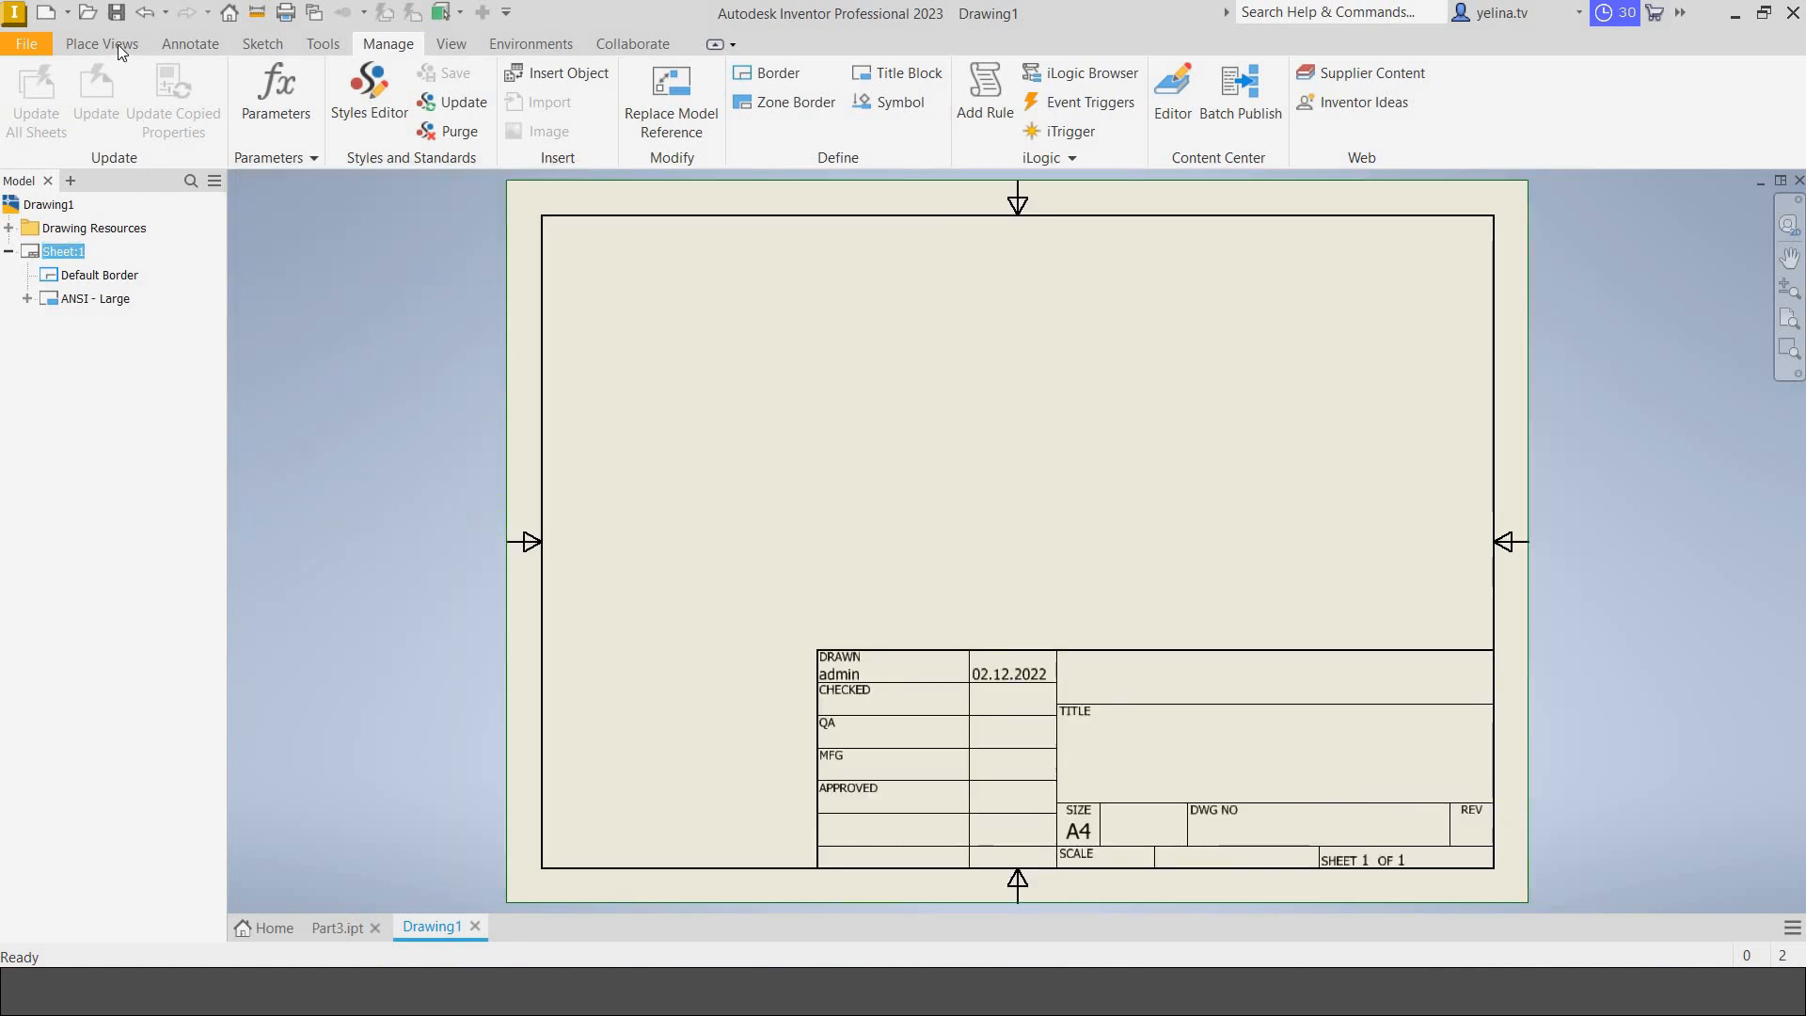
# Set the drawing sheet's size to A3.
pyautogui.rightClick(65, 254)
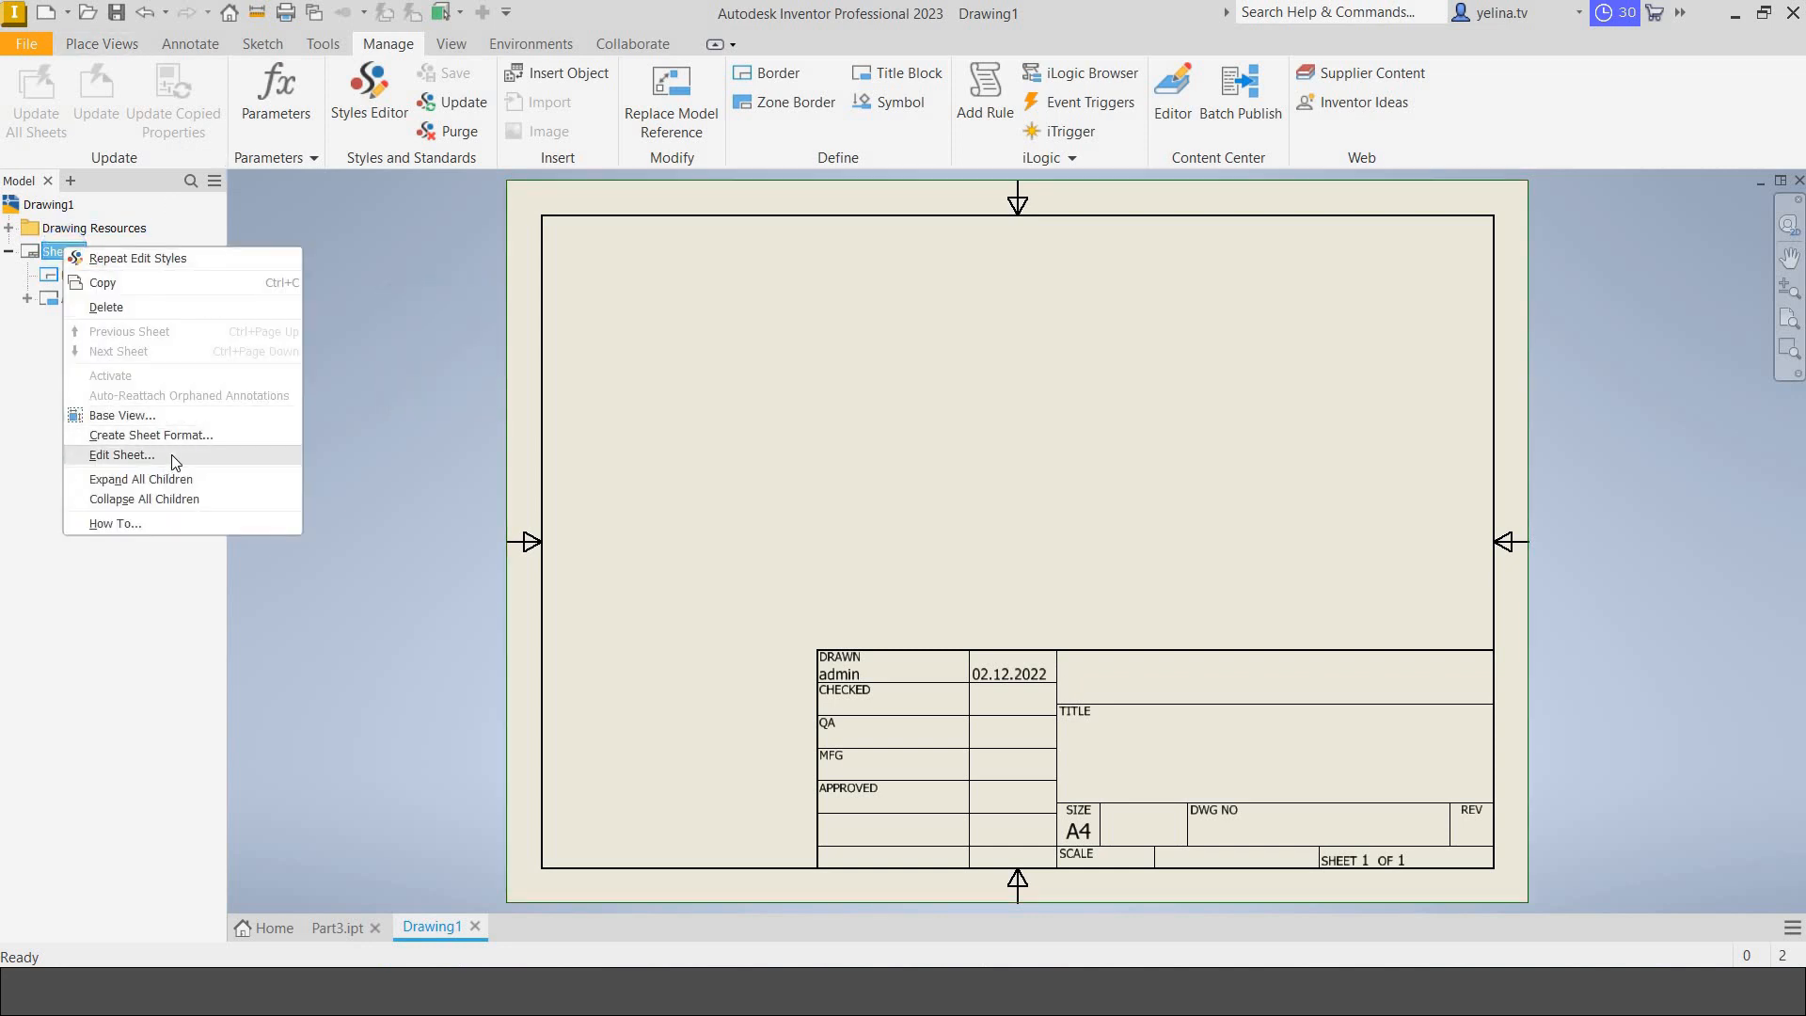
pyautogui.click(158, 457)
pyautogui.click(345, 316)
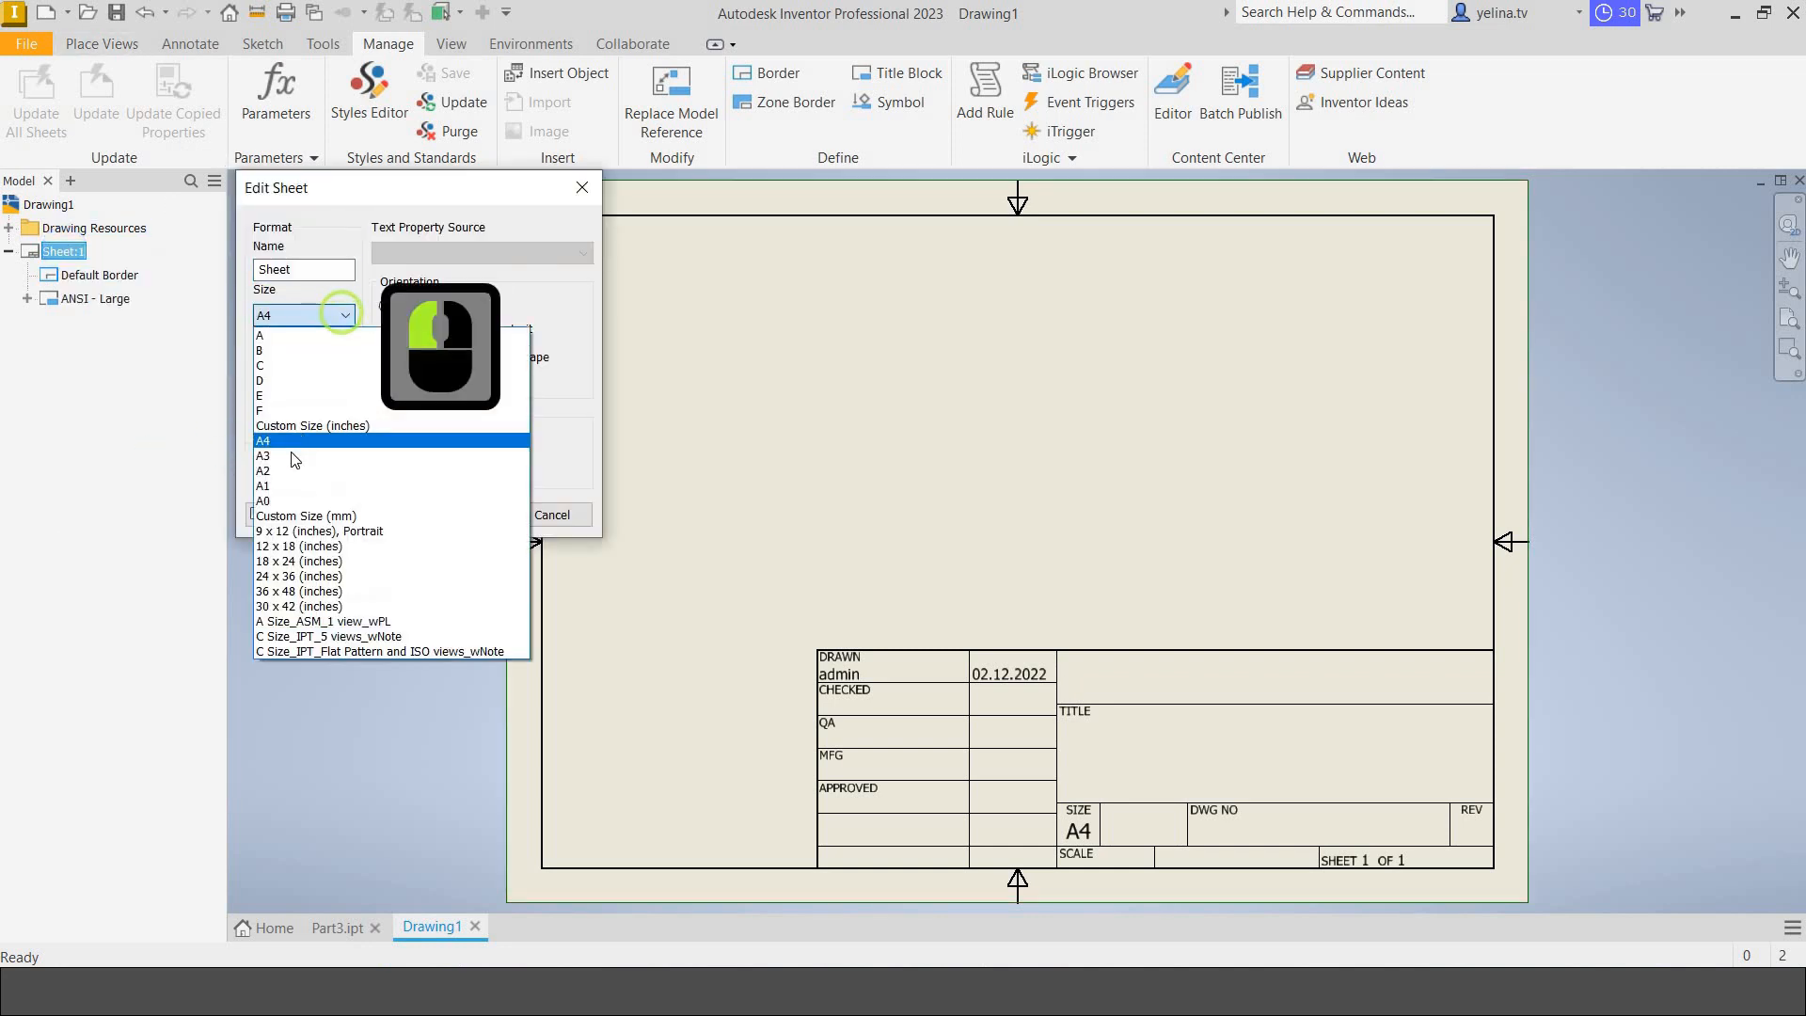
pyautogui.click(290, 440)
pyautogui.click(459, 515)
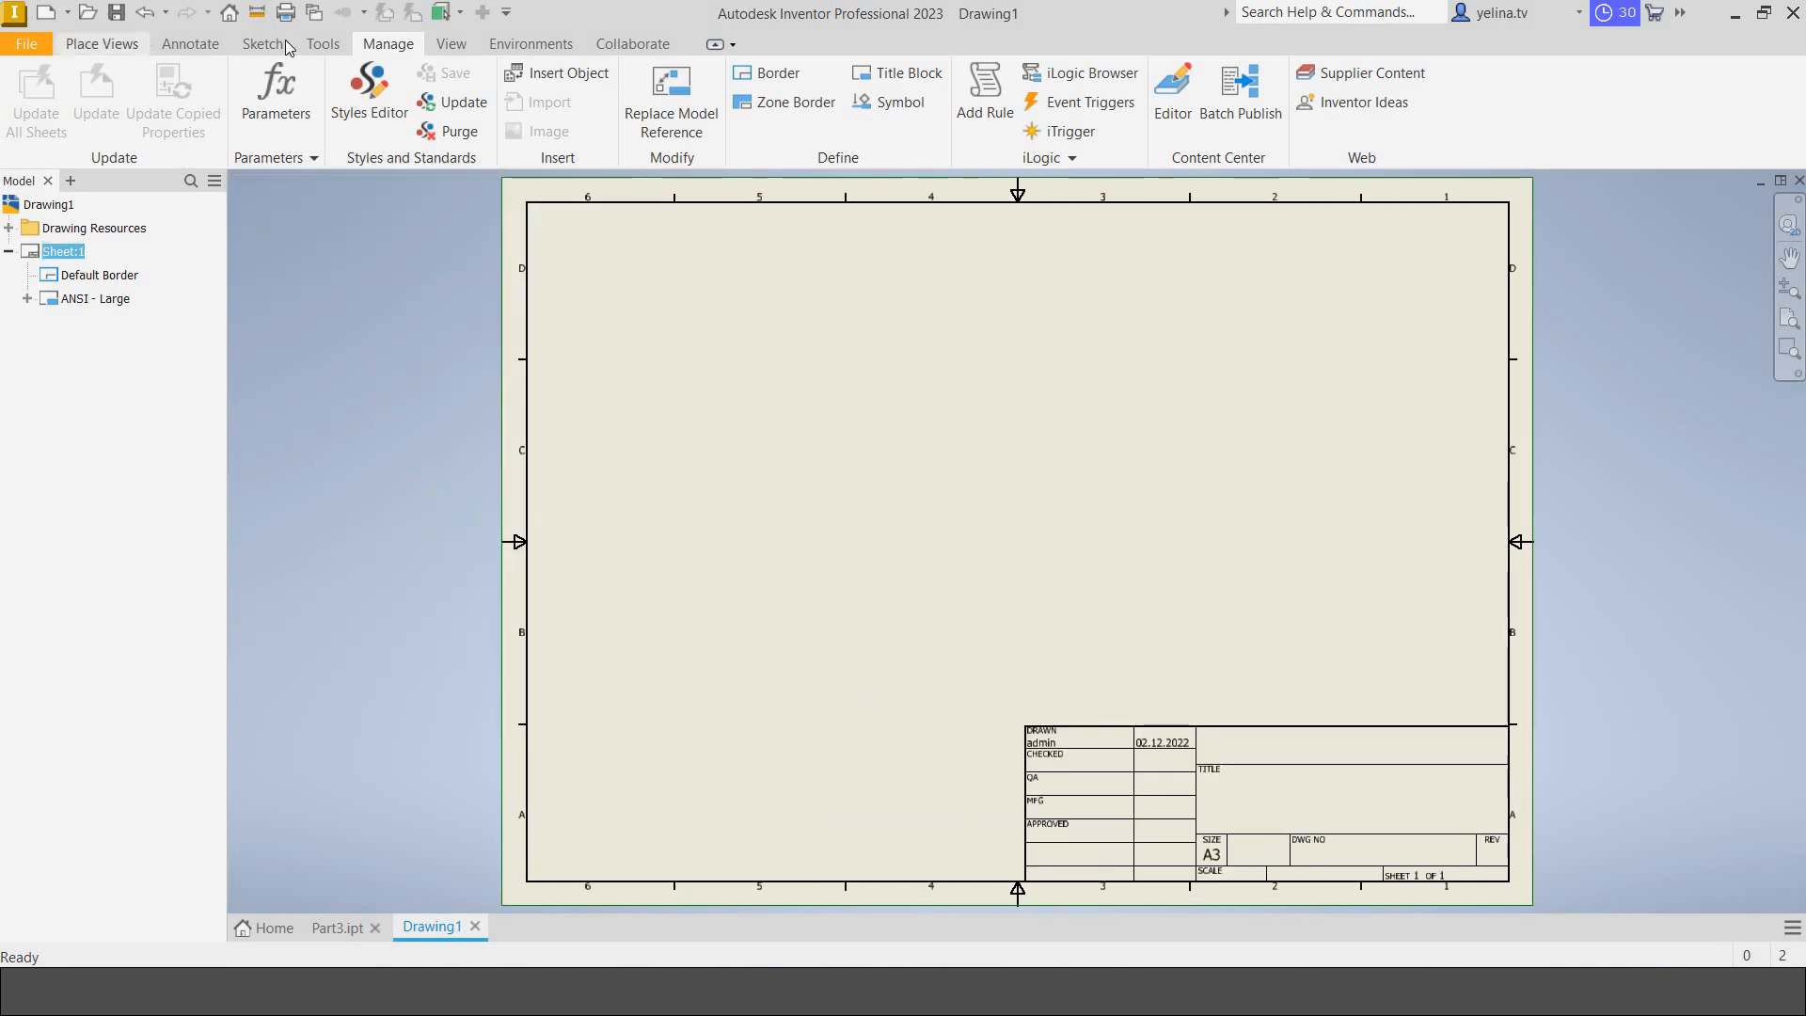
# Place a front base view of Part3 at 1:1 scale in the upper-left area of the sheet.
pyautogui.click(101, 44)
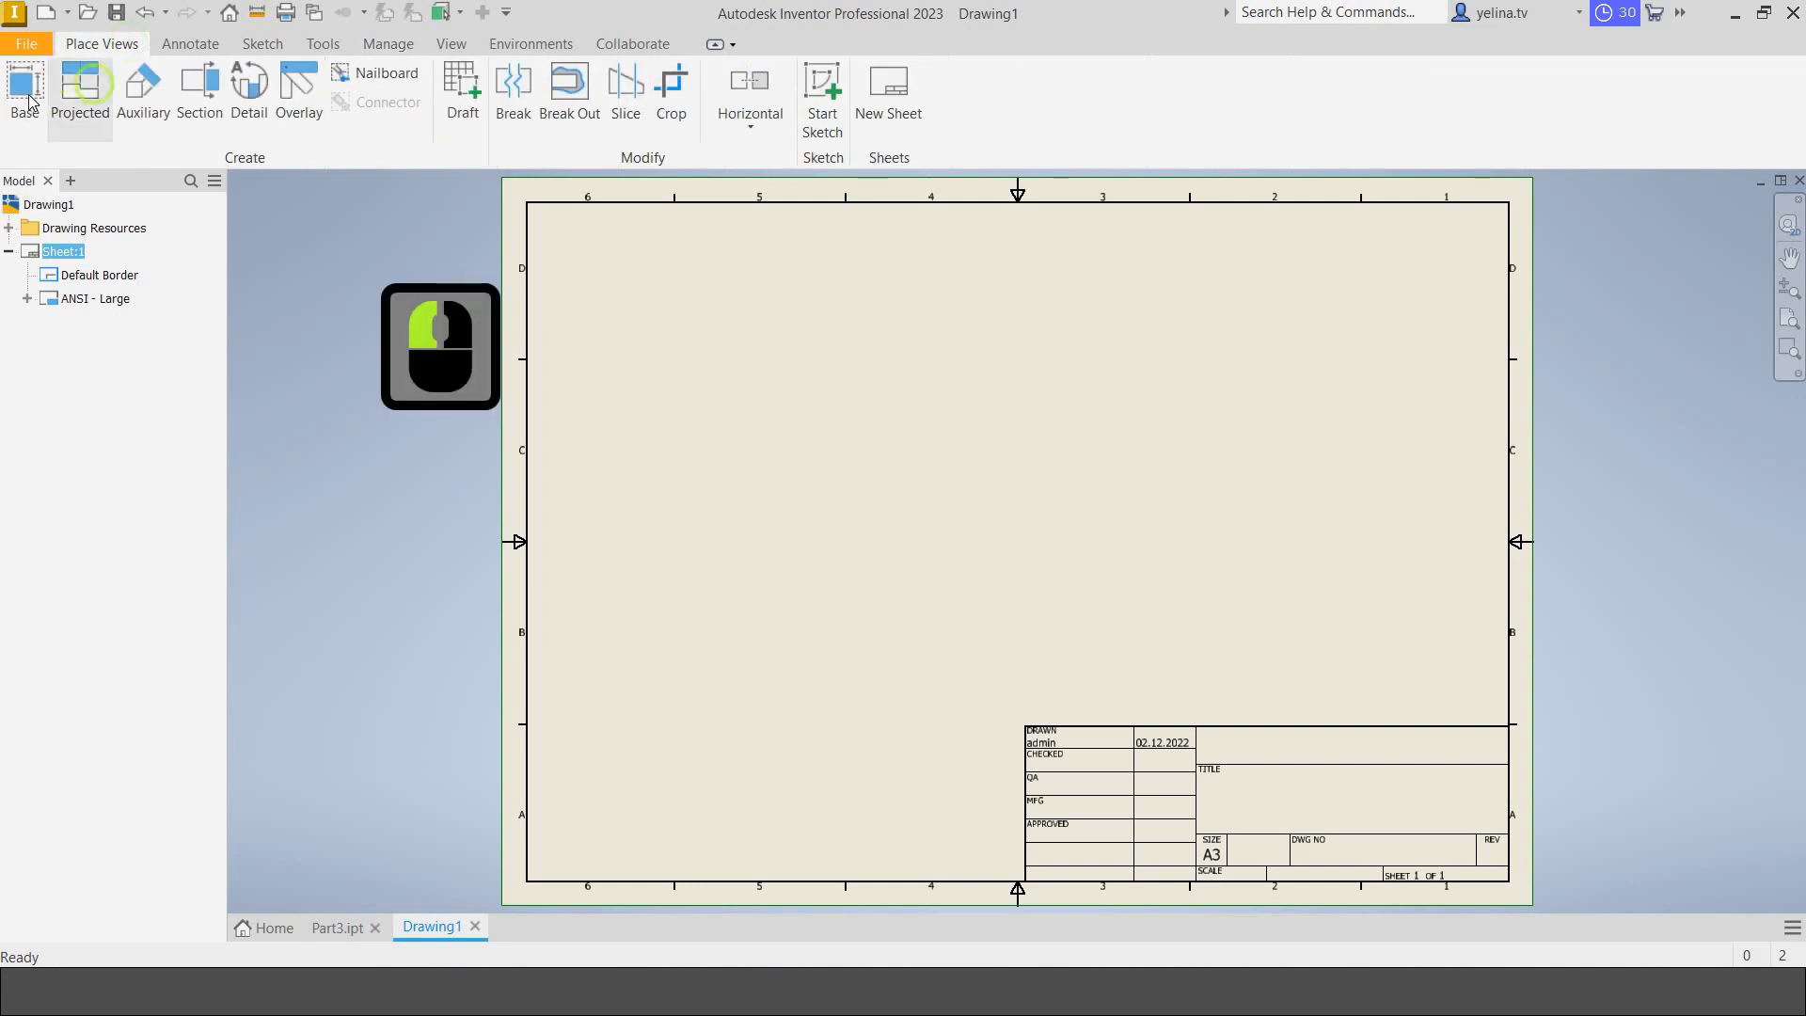
pyautogui.click(29, 98)
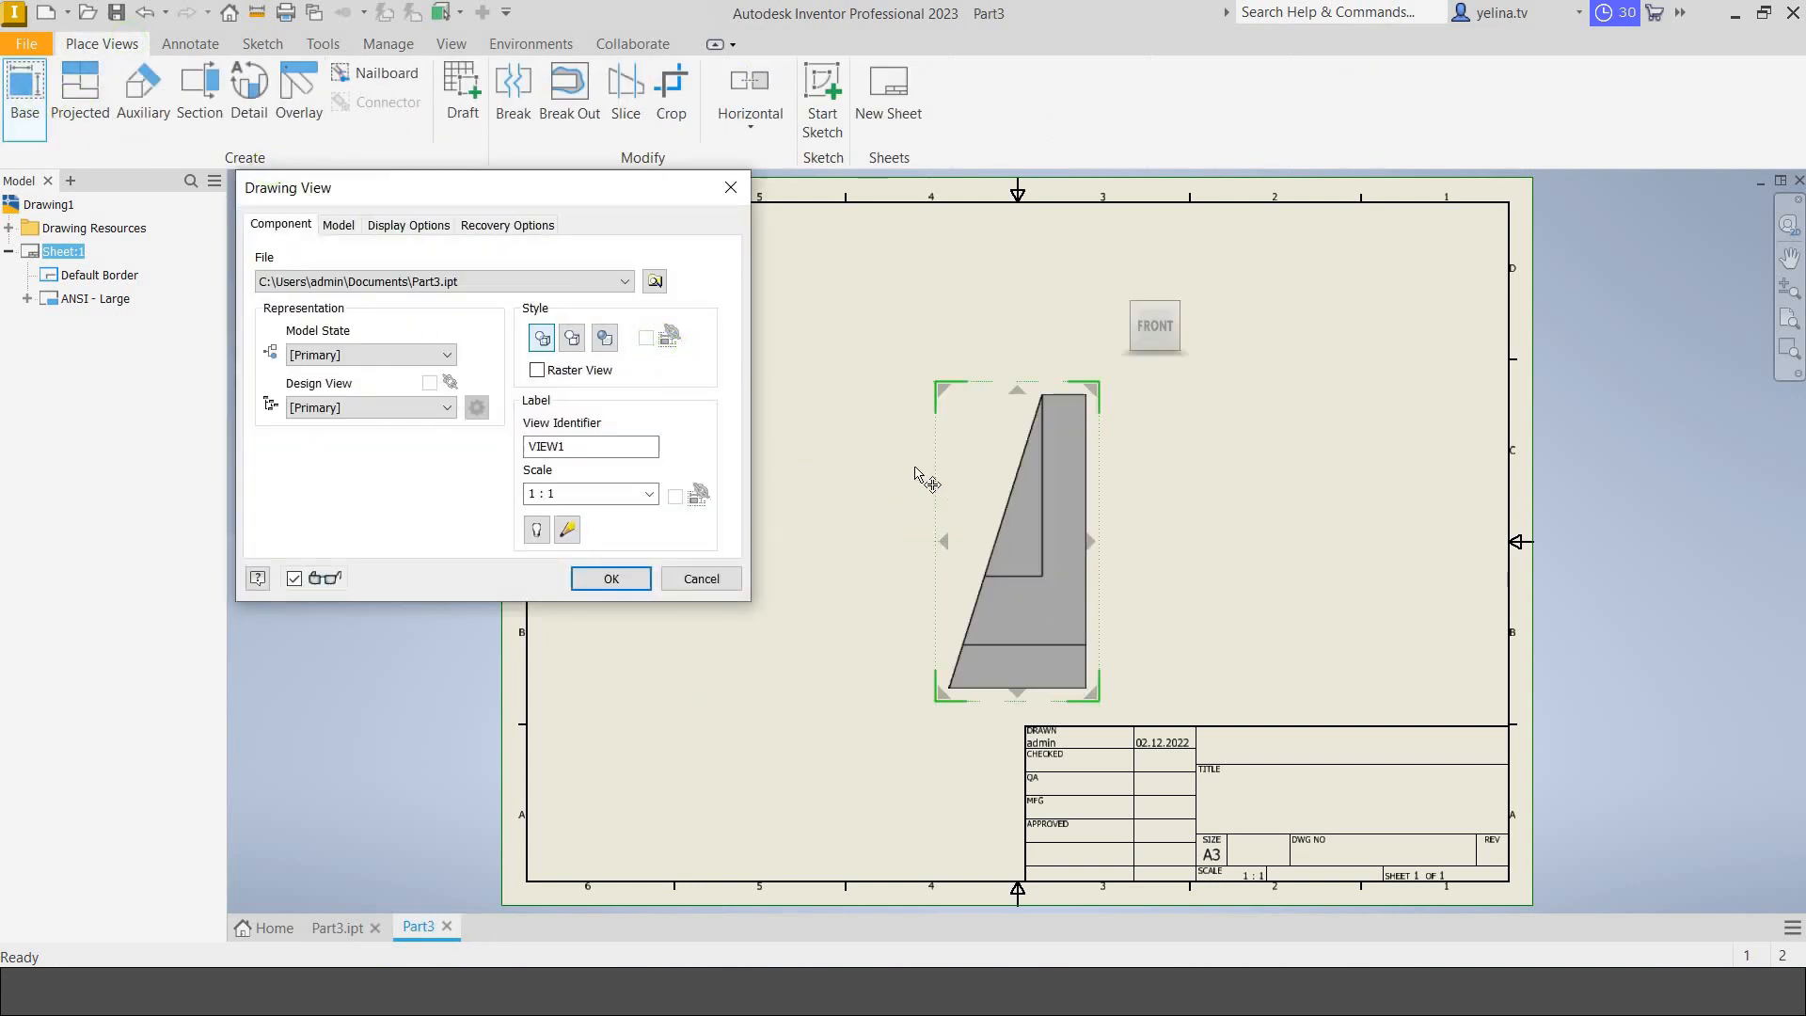
pyautogui.moveTo(1043, 595); pyautogui.dragTo(827, 452)
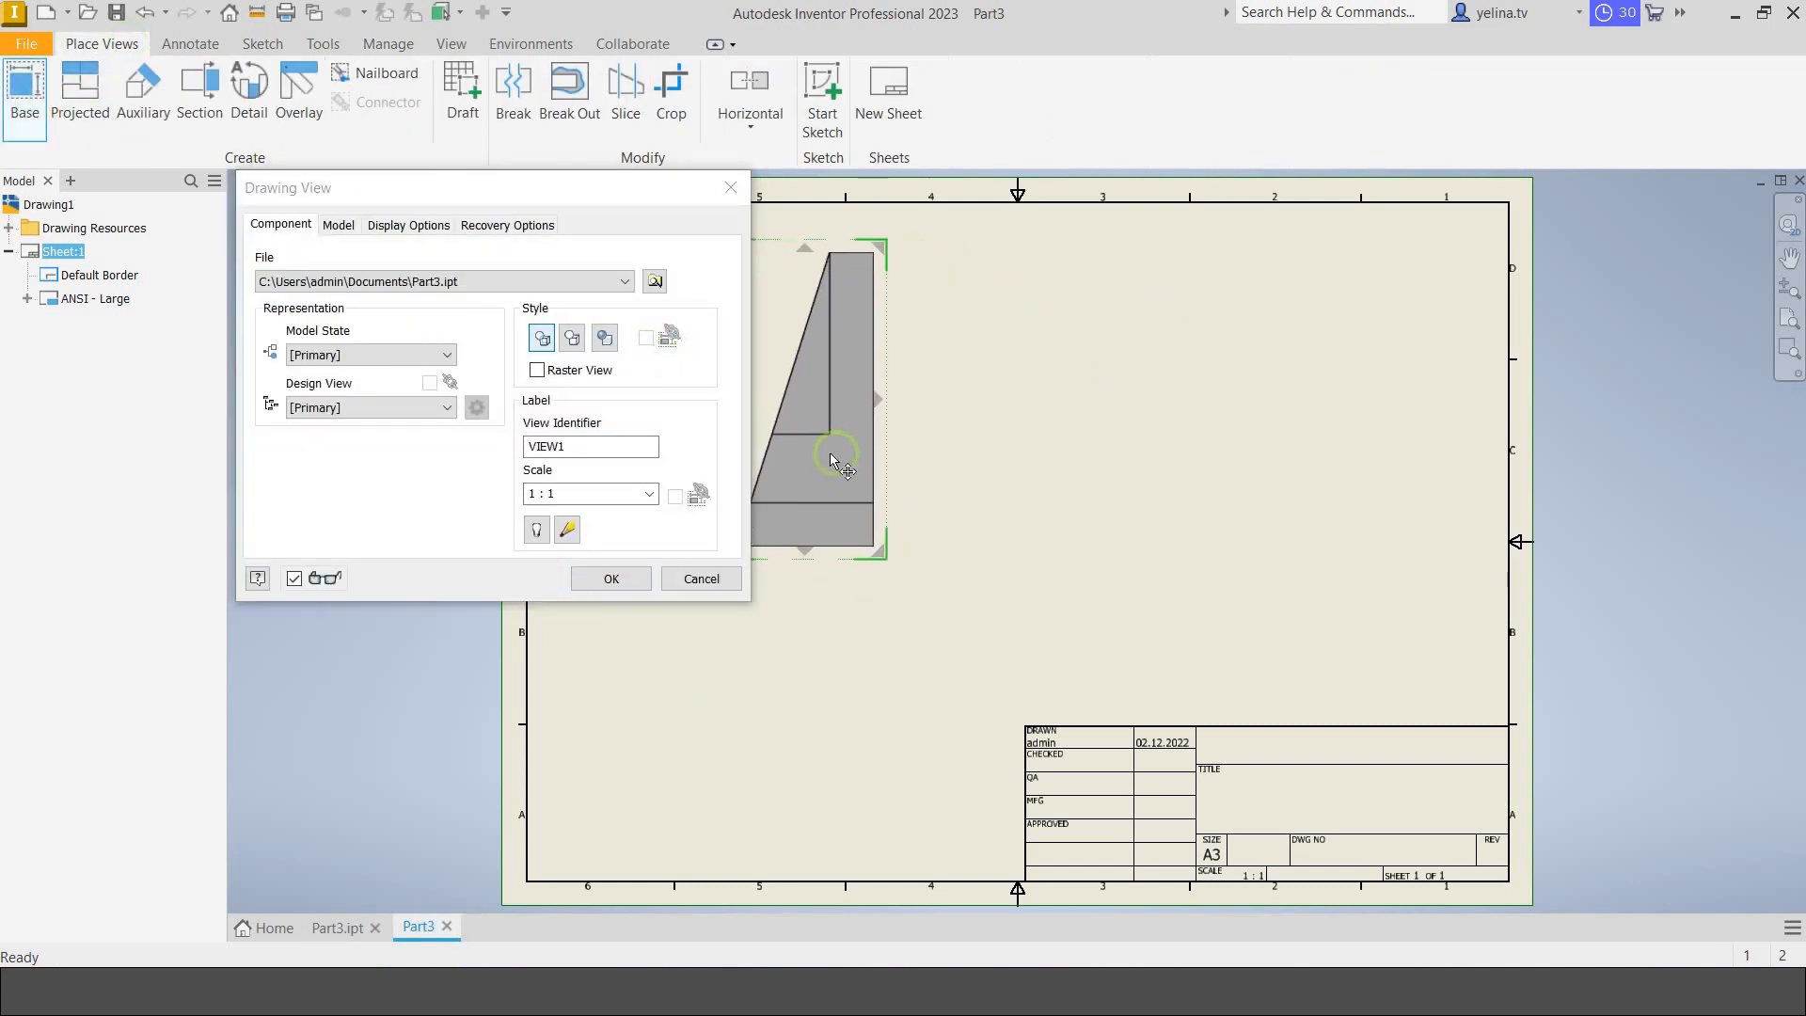
# Add a side view and an isometric view projected from the base view, and move the front view farther from the side view.
pyautogui.click(873, 400)
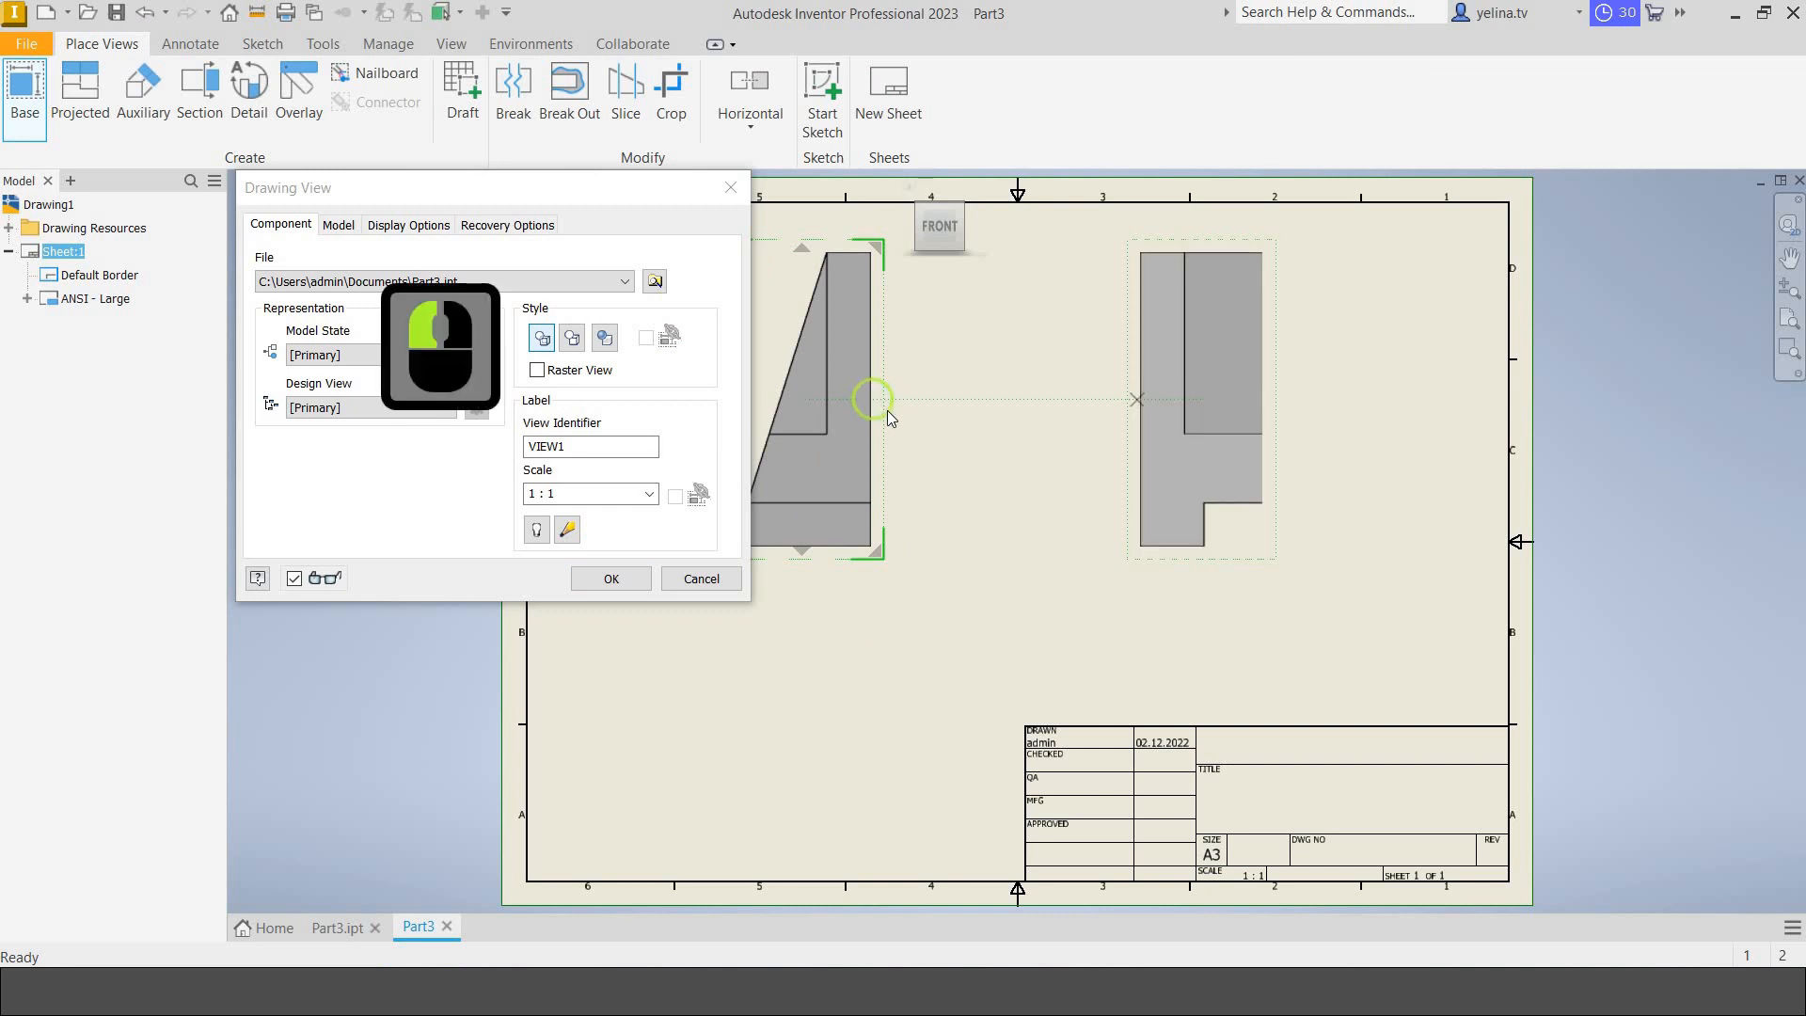
pyautogui.click(881, 558)
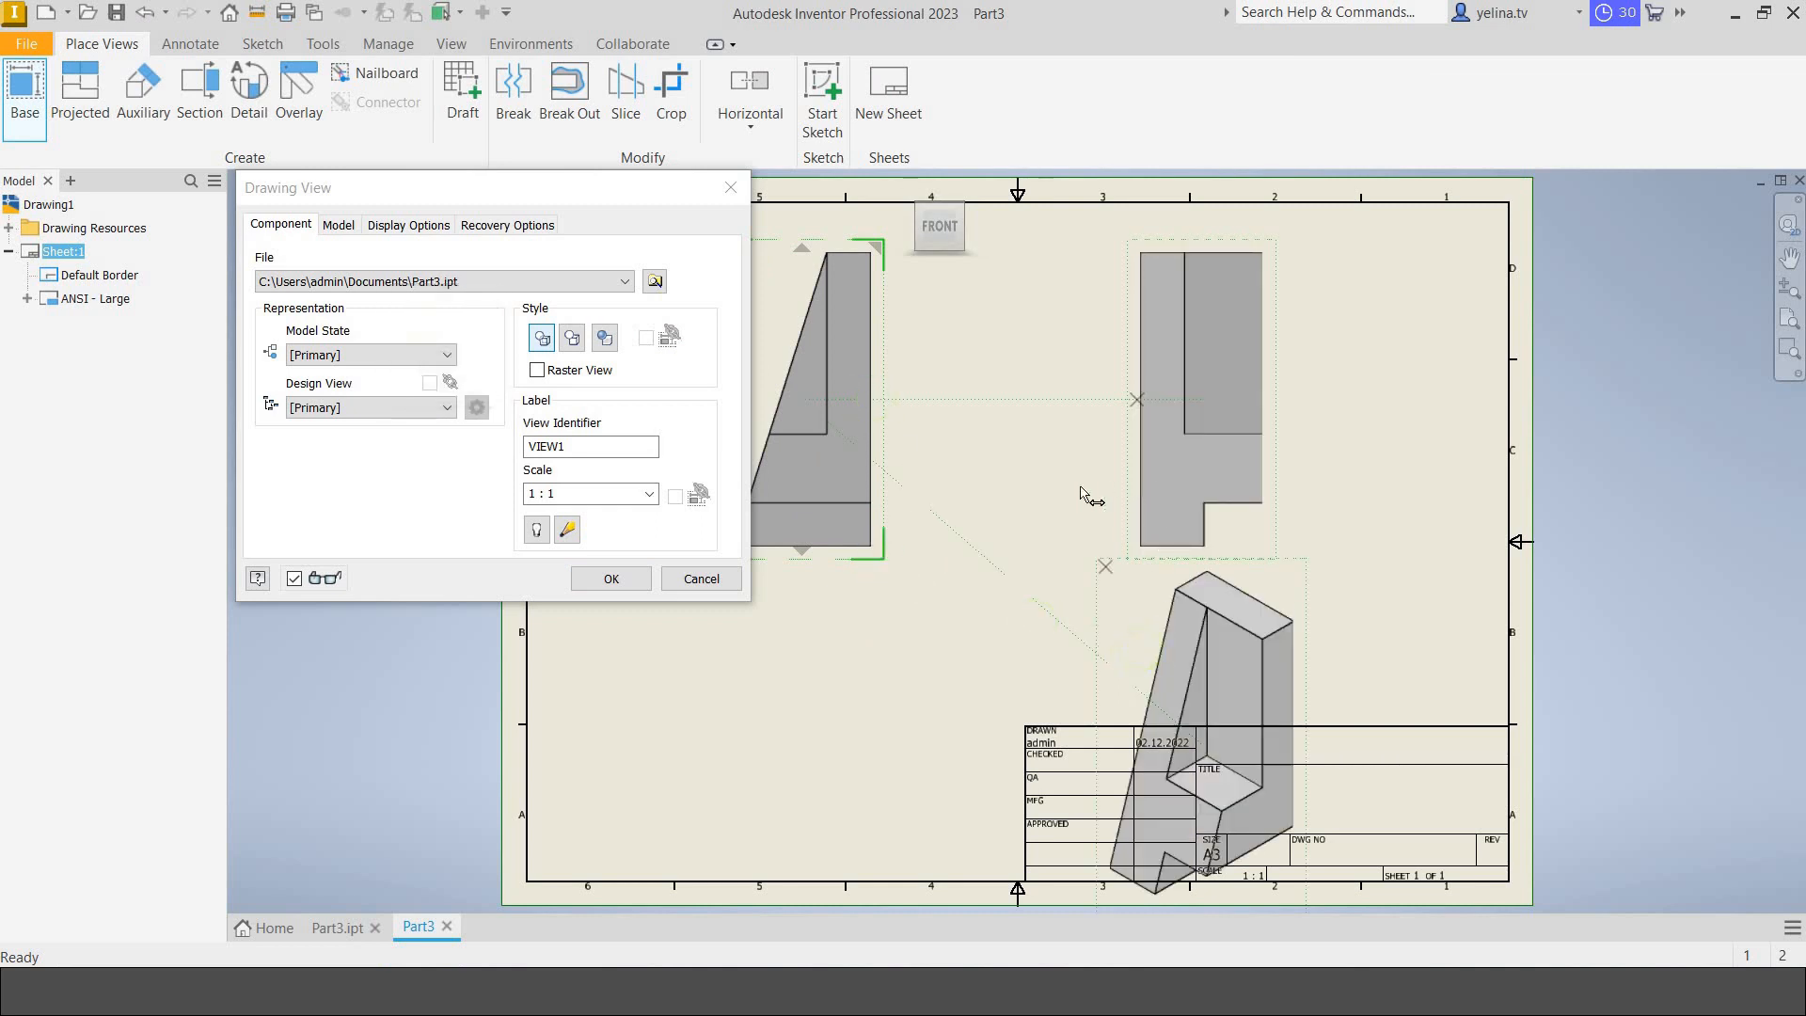
pyautogui.click(1004, 497)
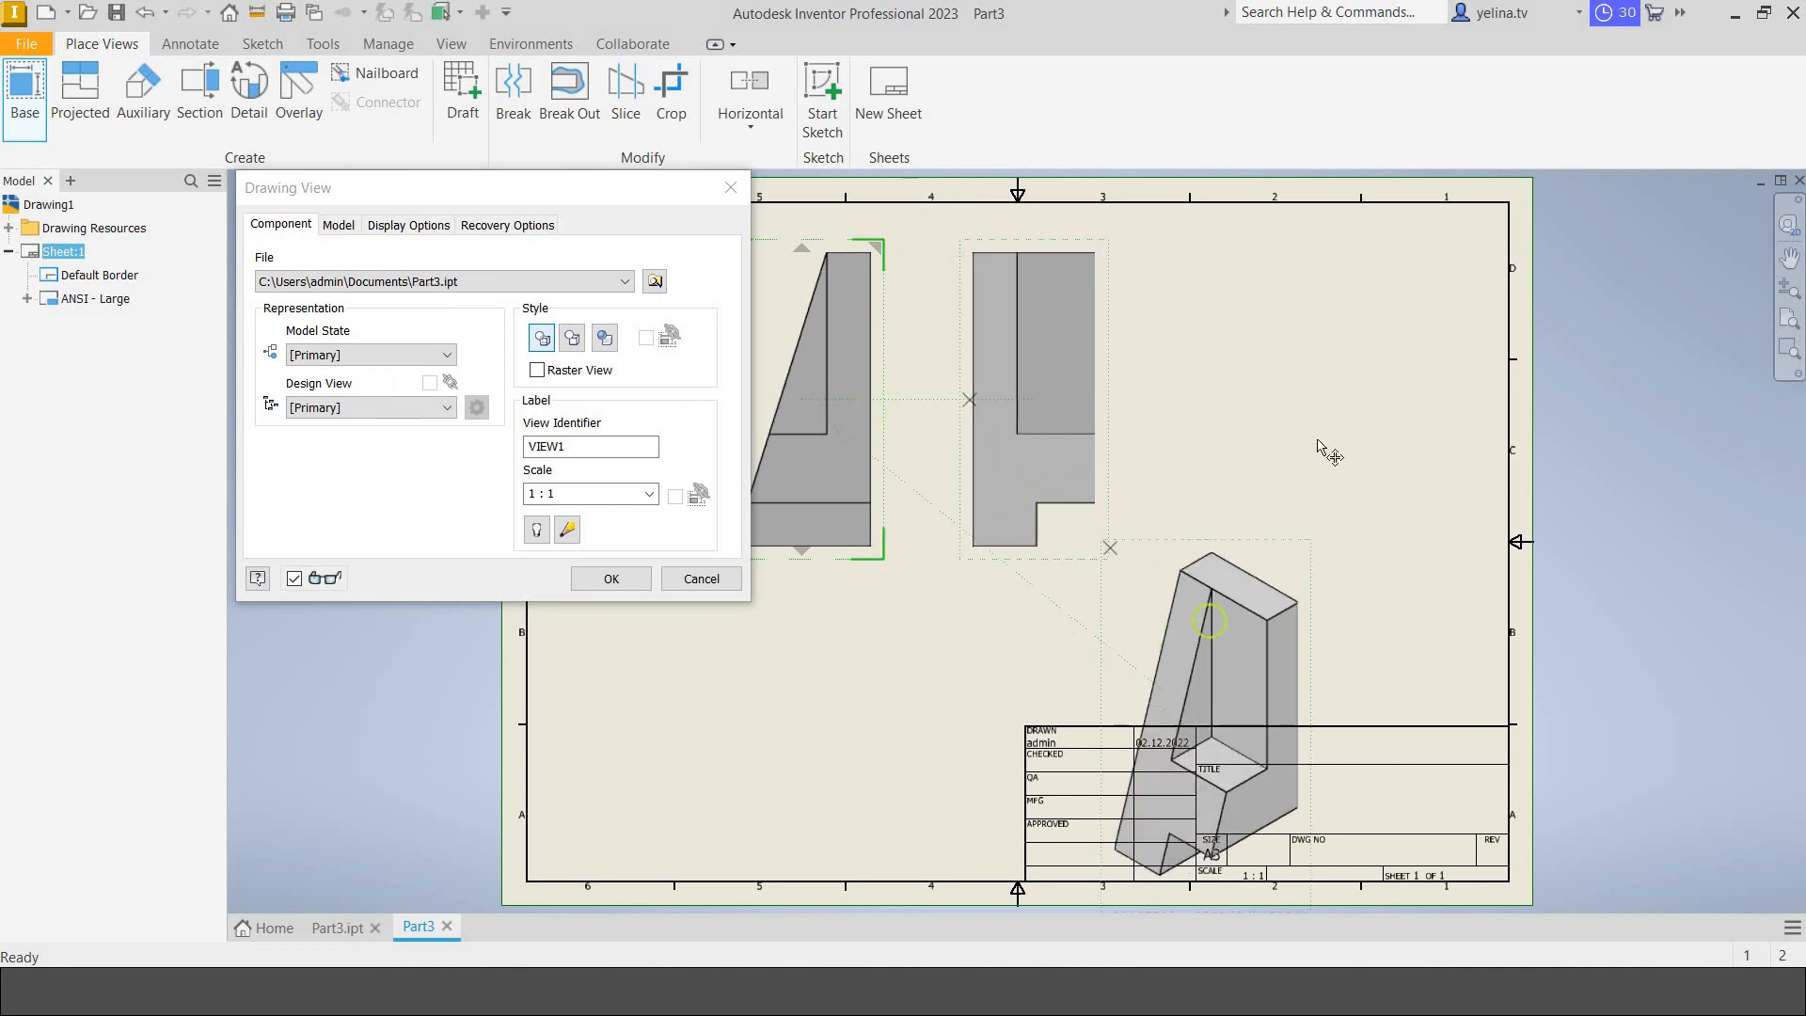
pyautogui.click(614, 578)
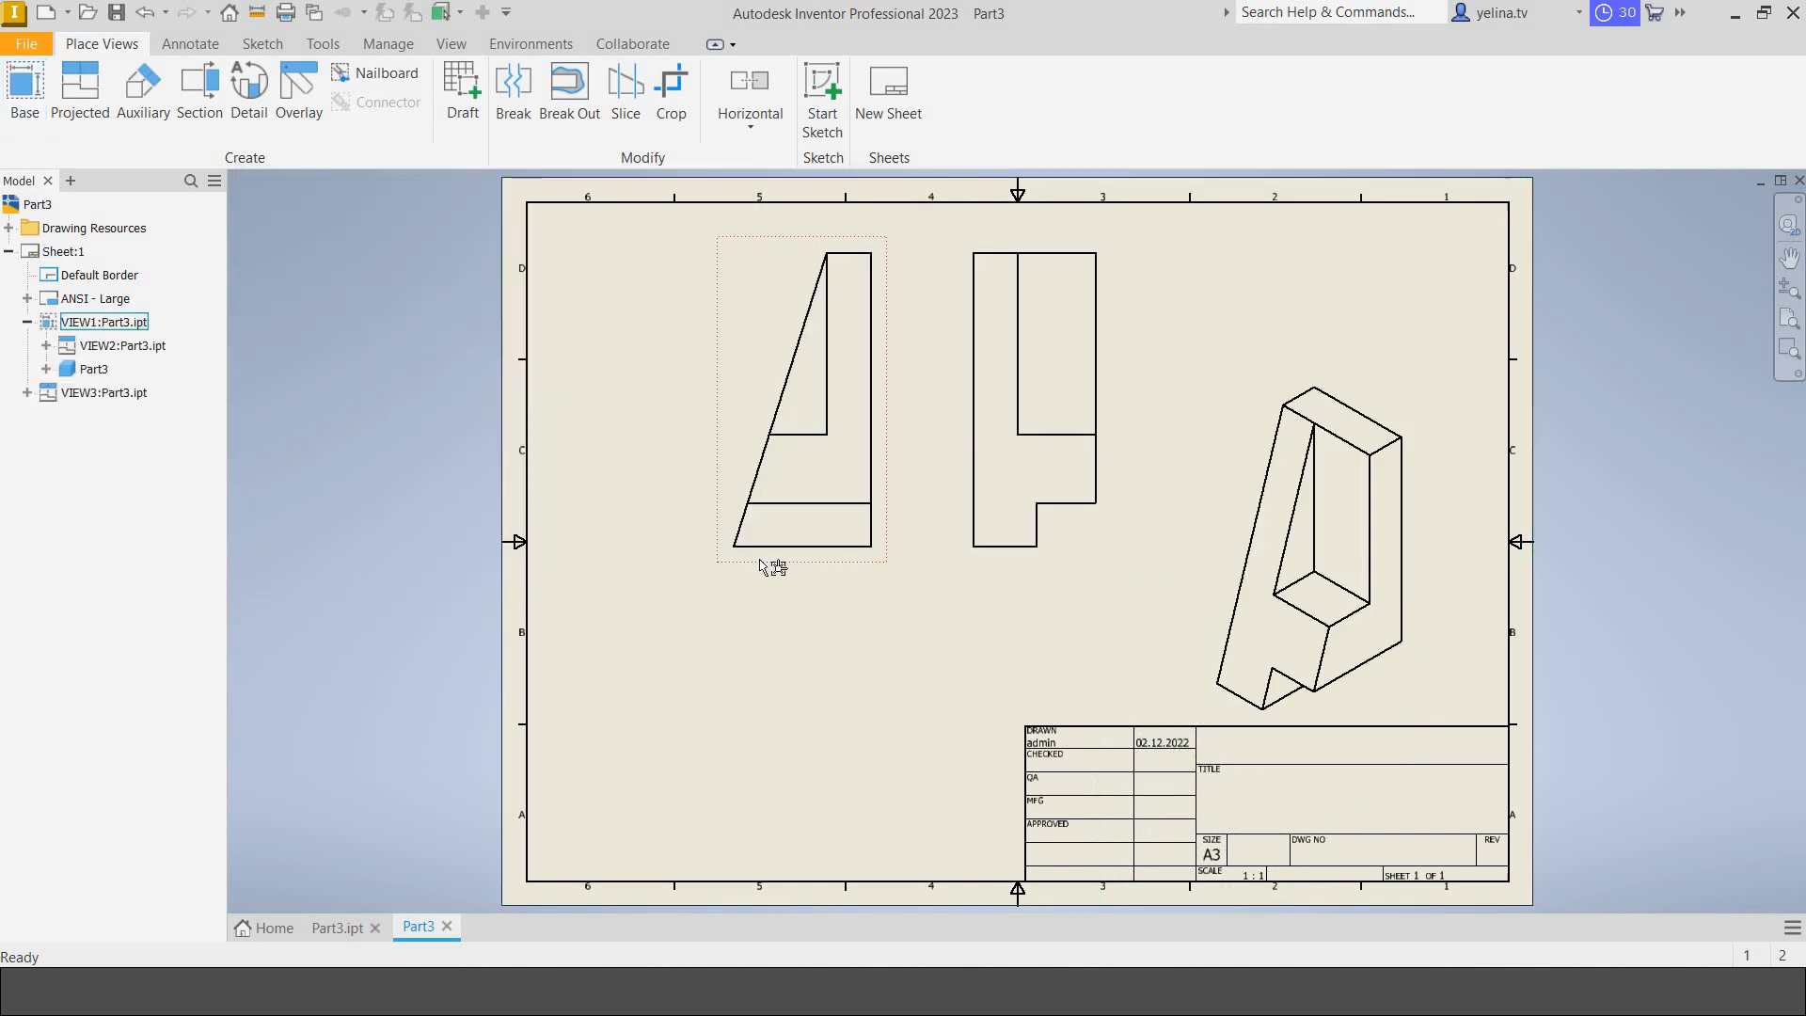
pyautogui.moveTo(768, 565); pyautogui.dragTo(677, 567)
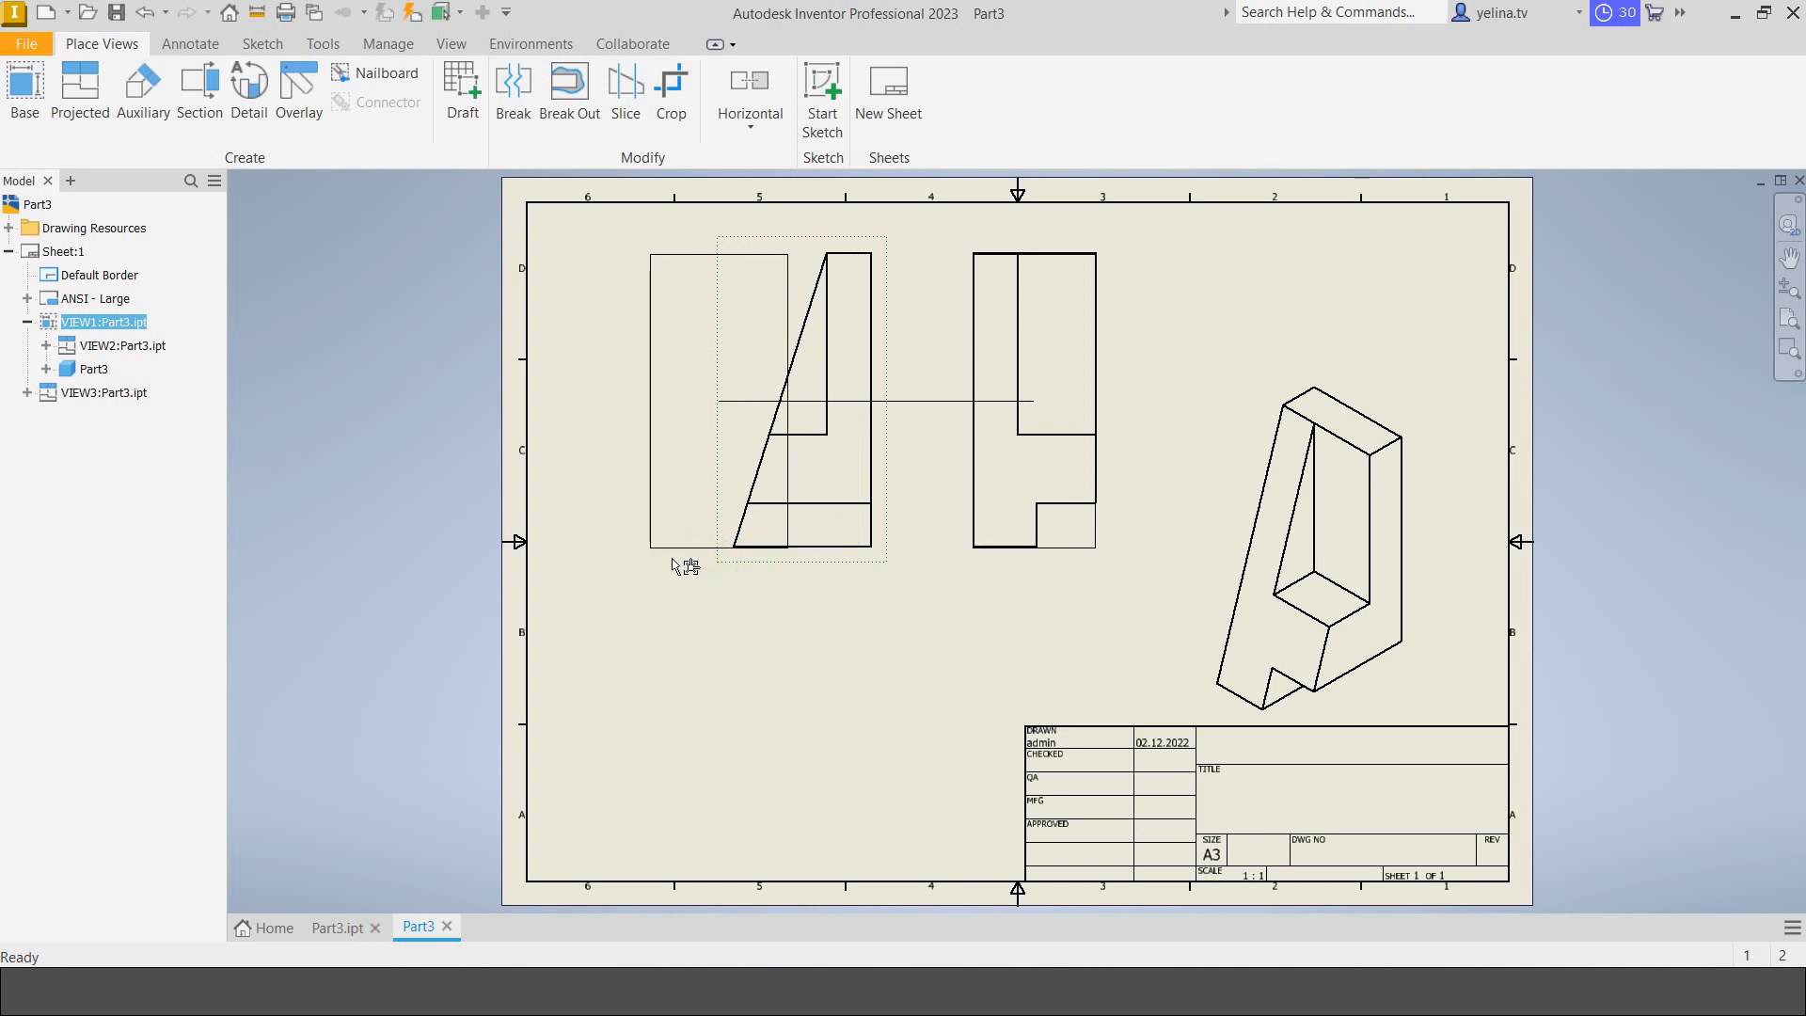
pyautogui.click(783, 647)
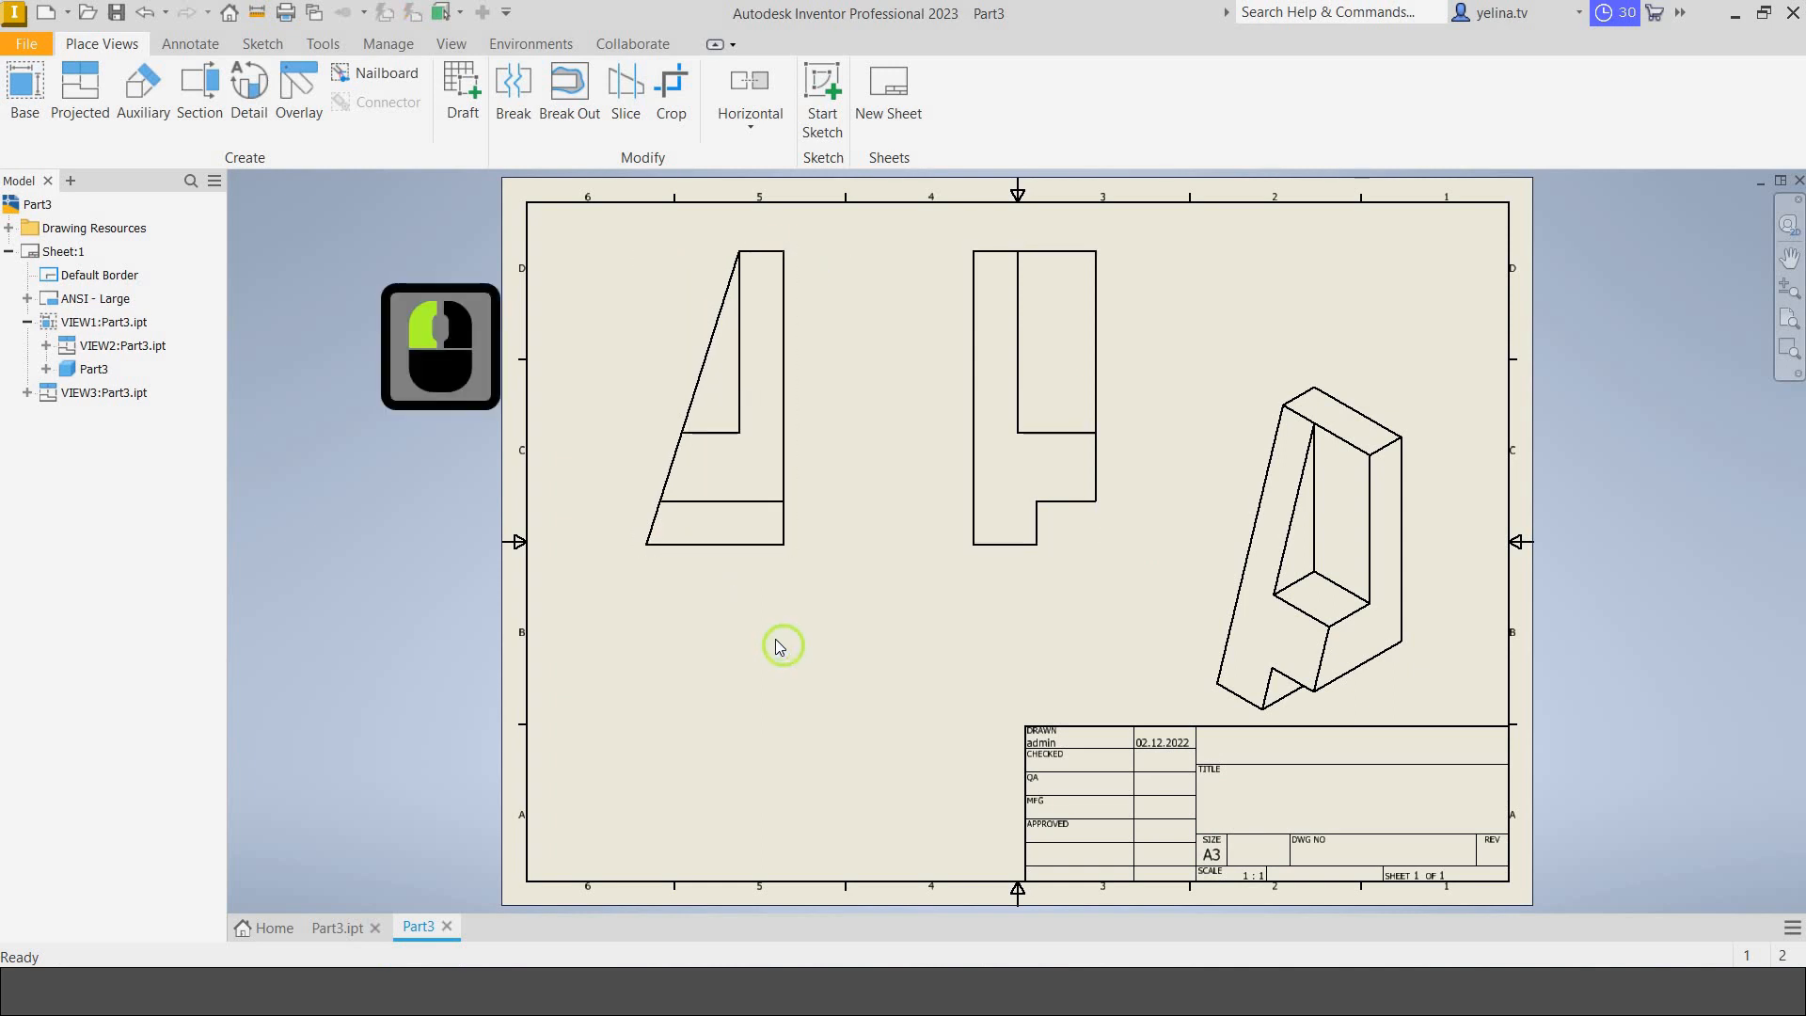
# Set the linear units of the Default (ANSI) dimension style to mm and save the style.
pyautogui.click(389, 43)
pyautogui.click(372, 99)
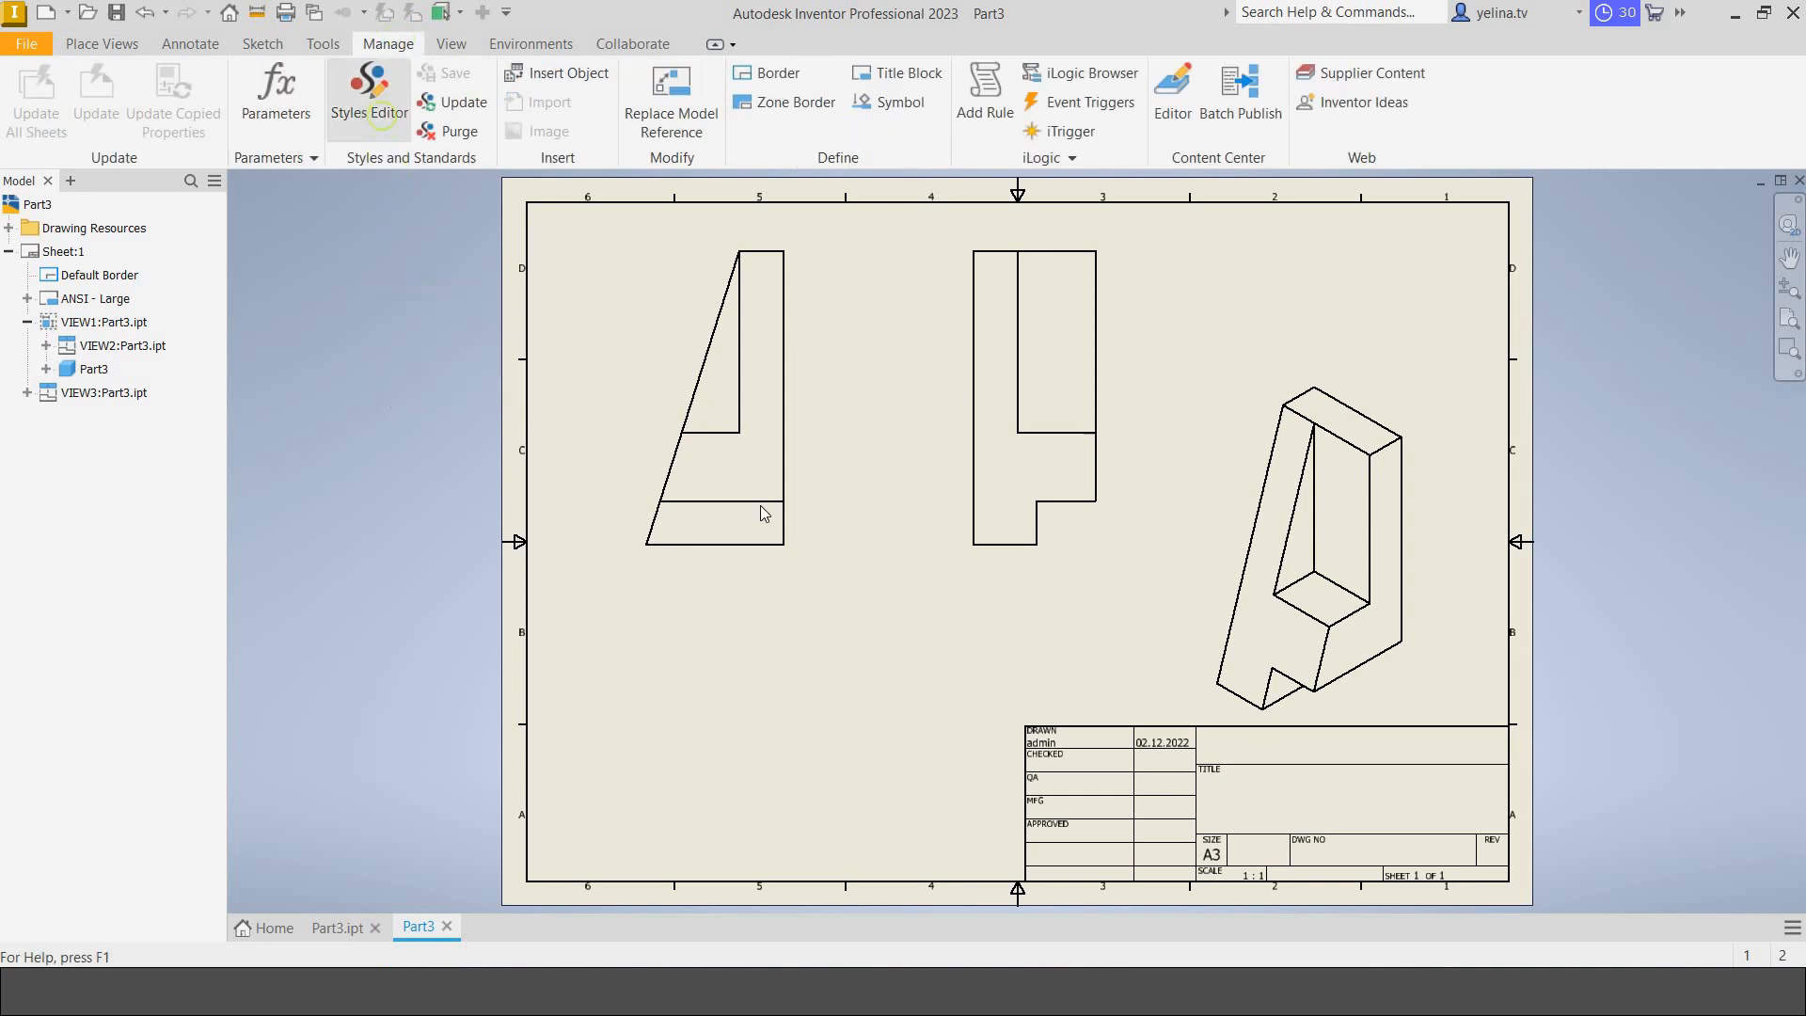
pyautogui.doubleClick(764, 513)
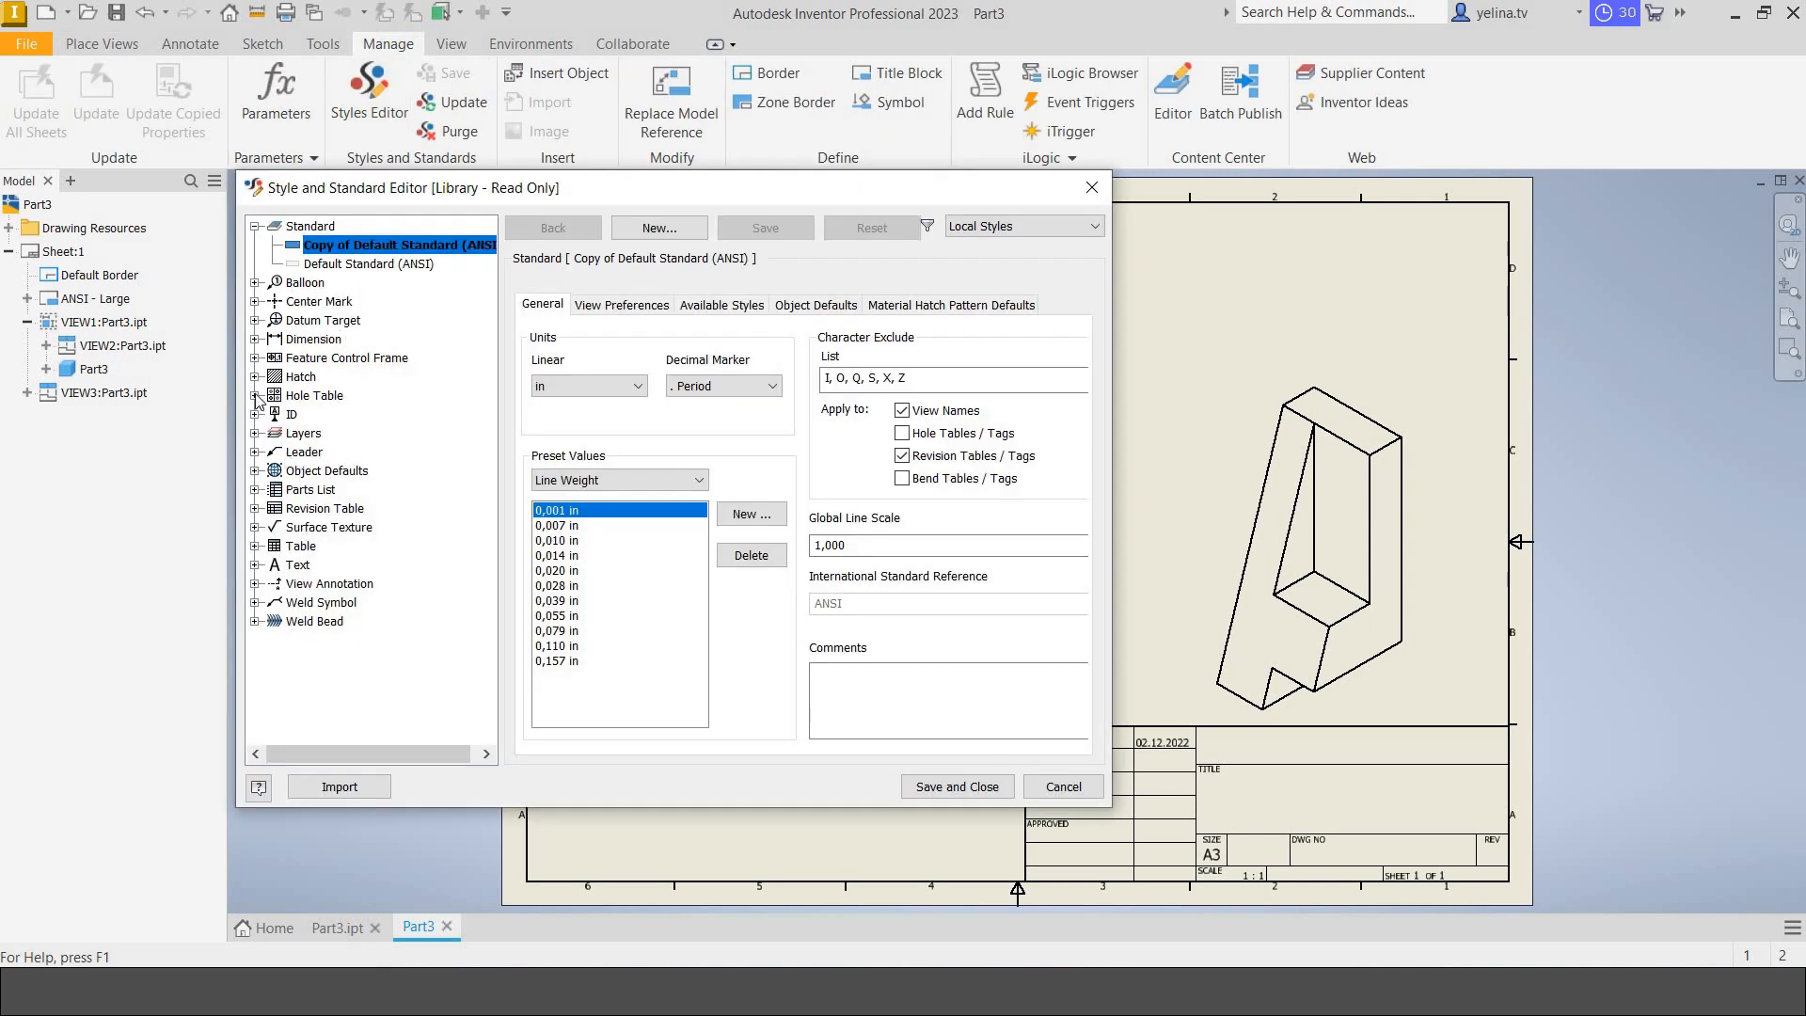
pyautogui.click(255, 339)
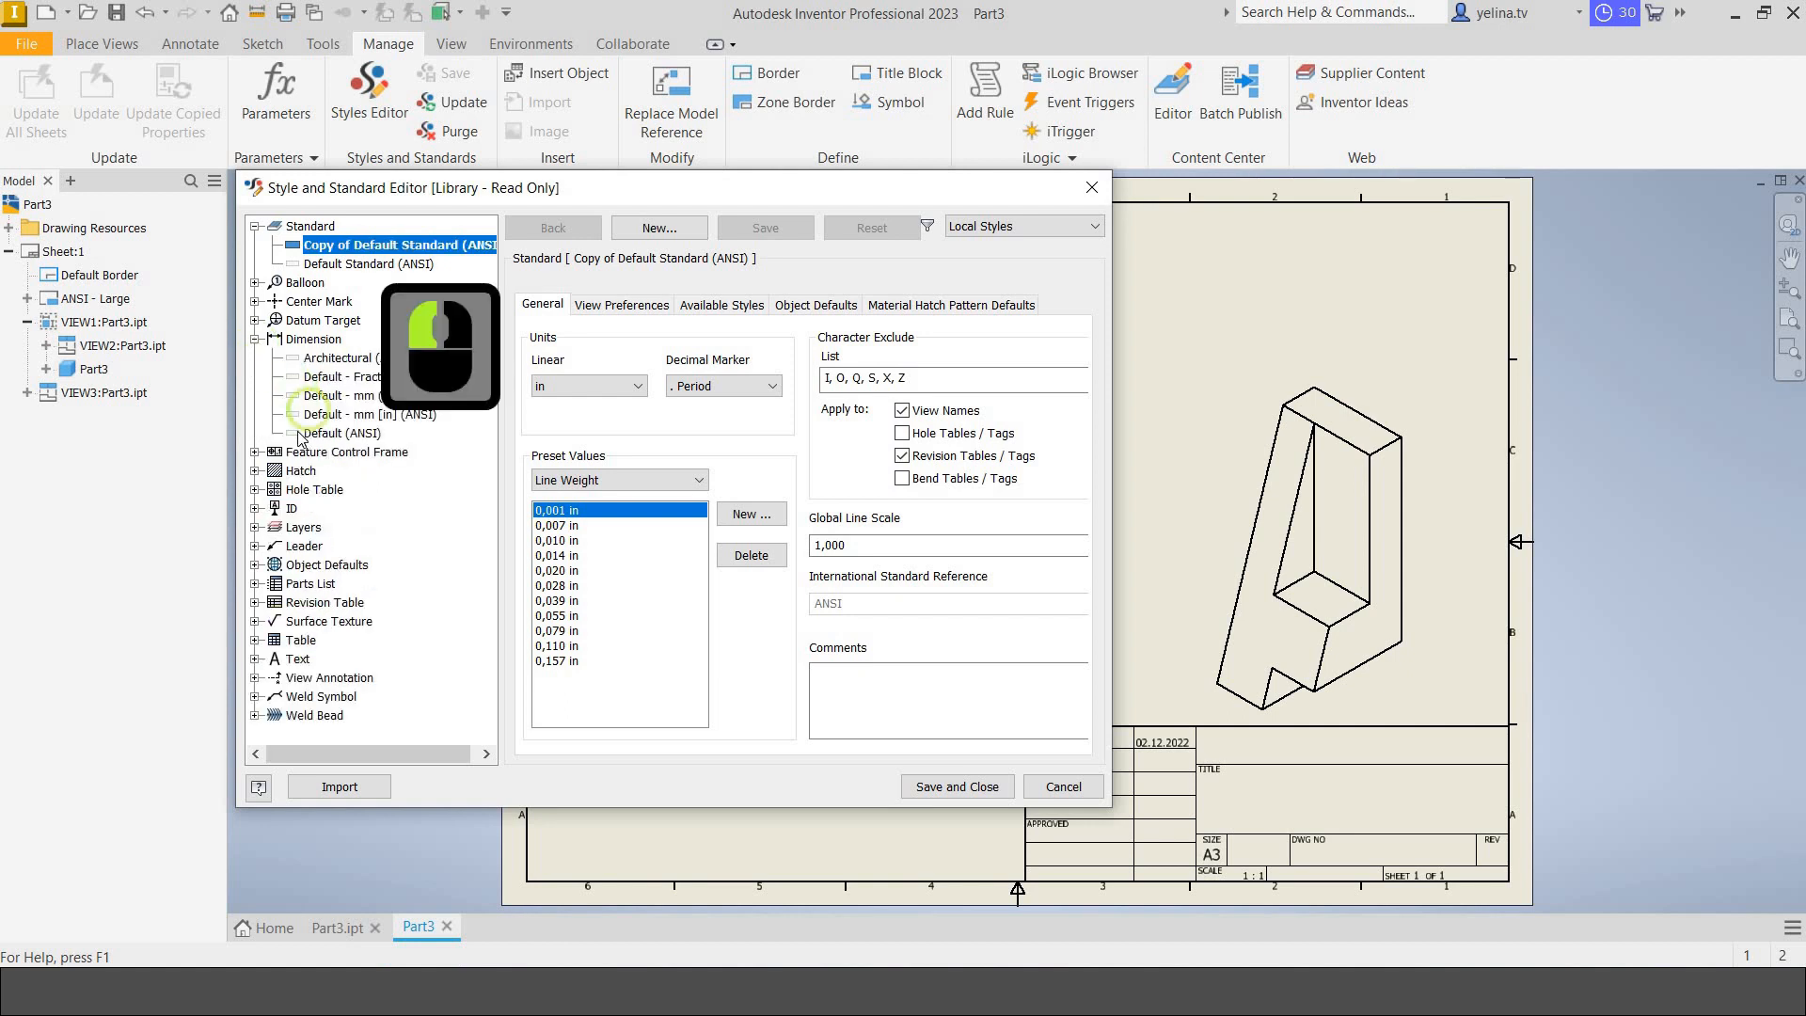
pyautogui.click(330, 432)
pyautogui.click(680, 392)
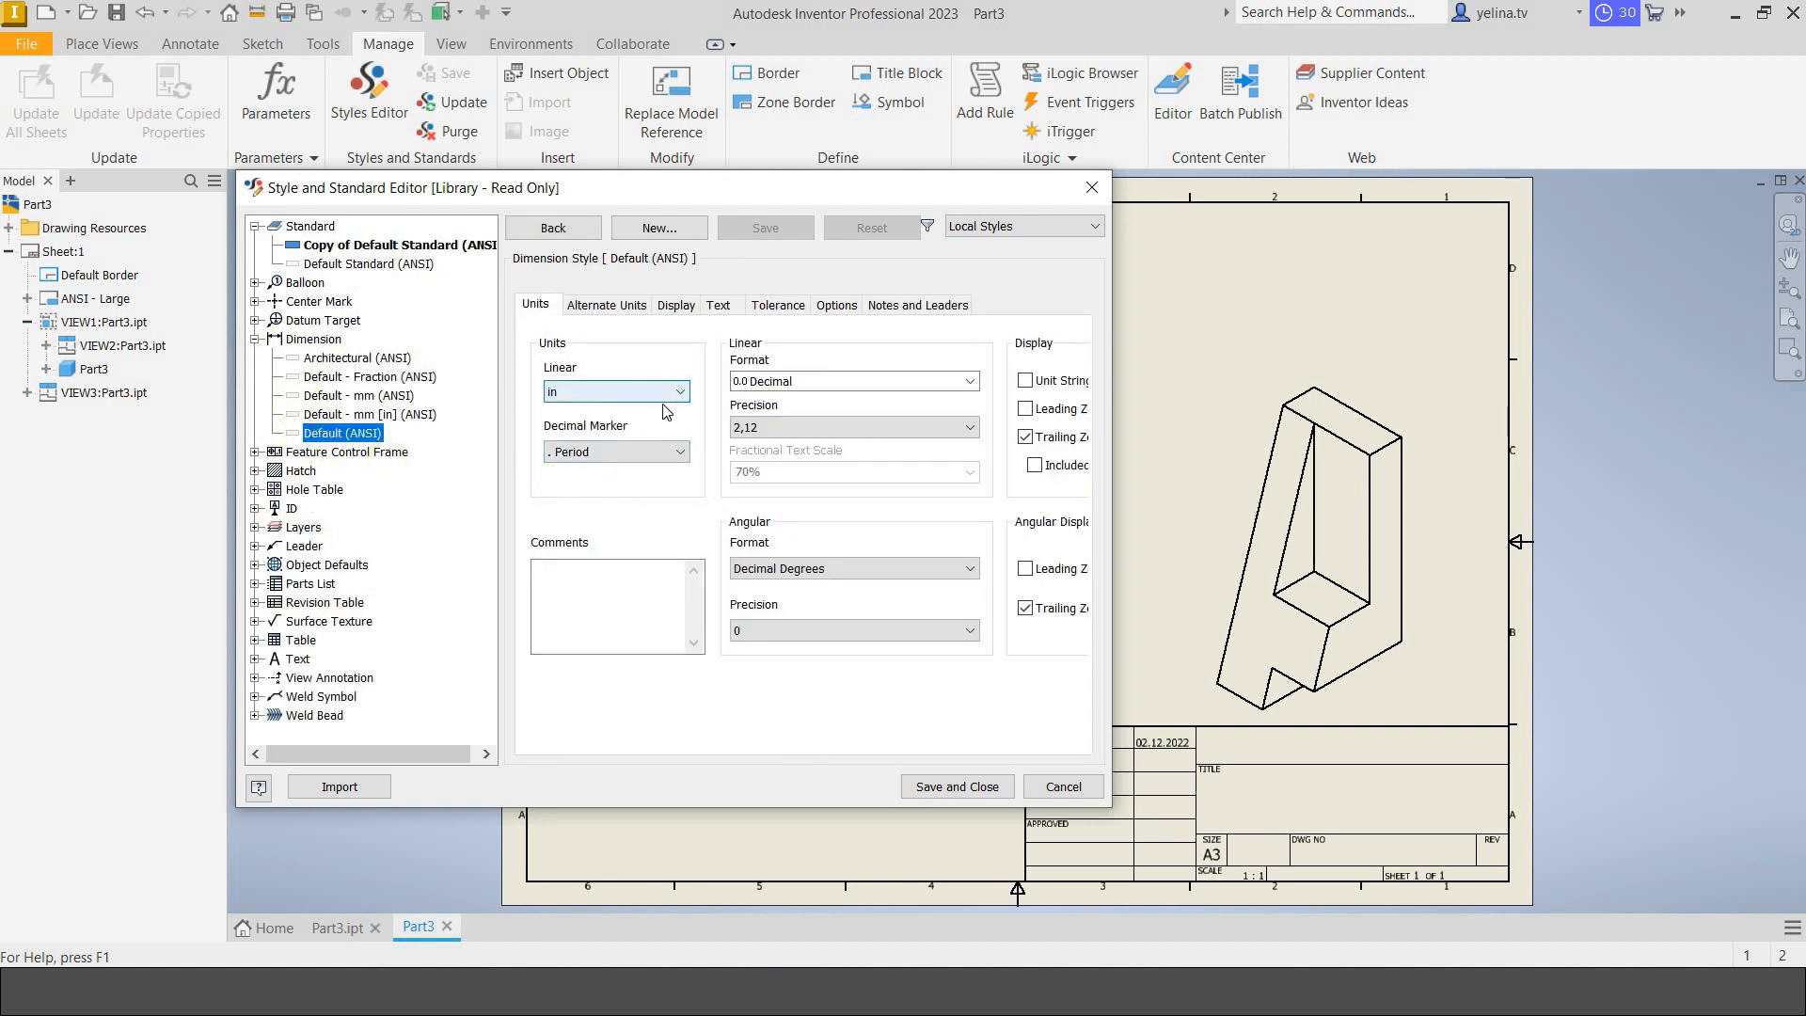
pyautogui.click(656, 411)
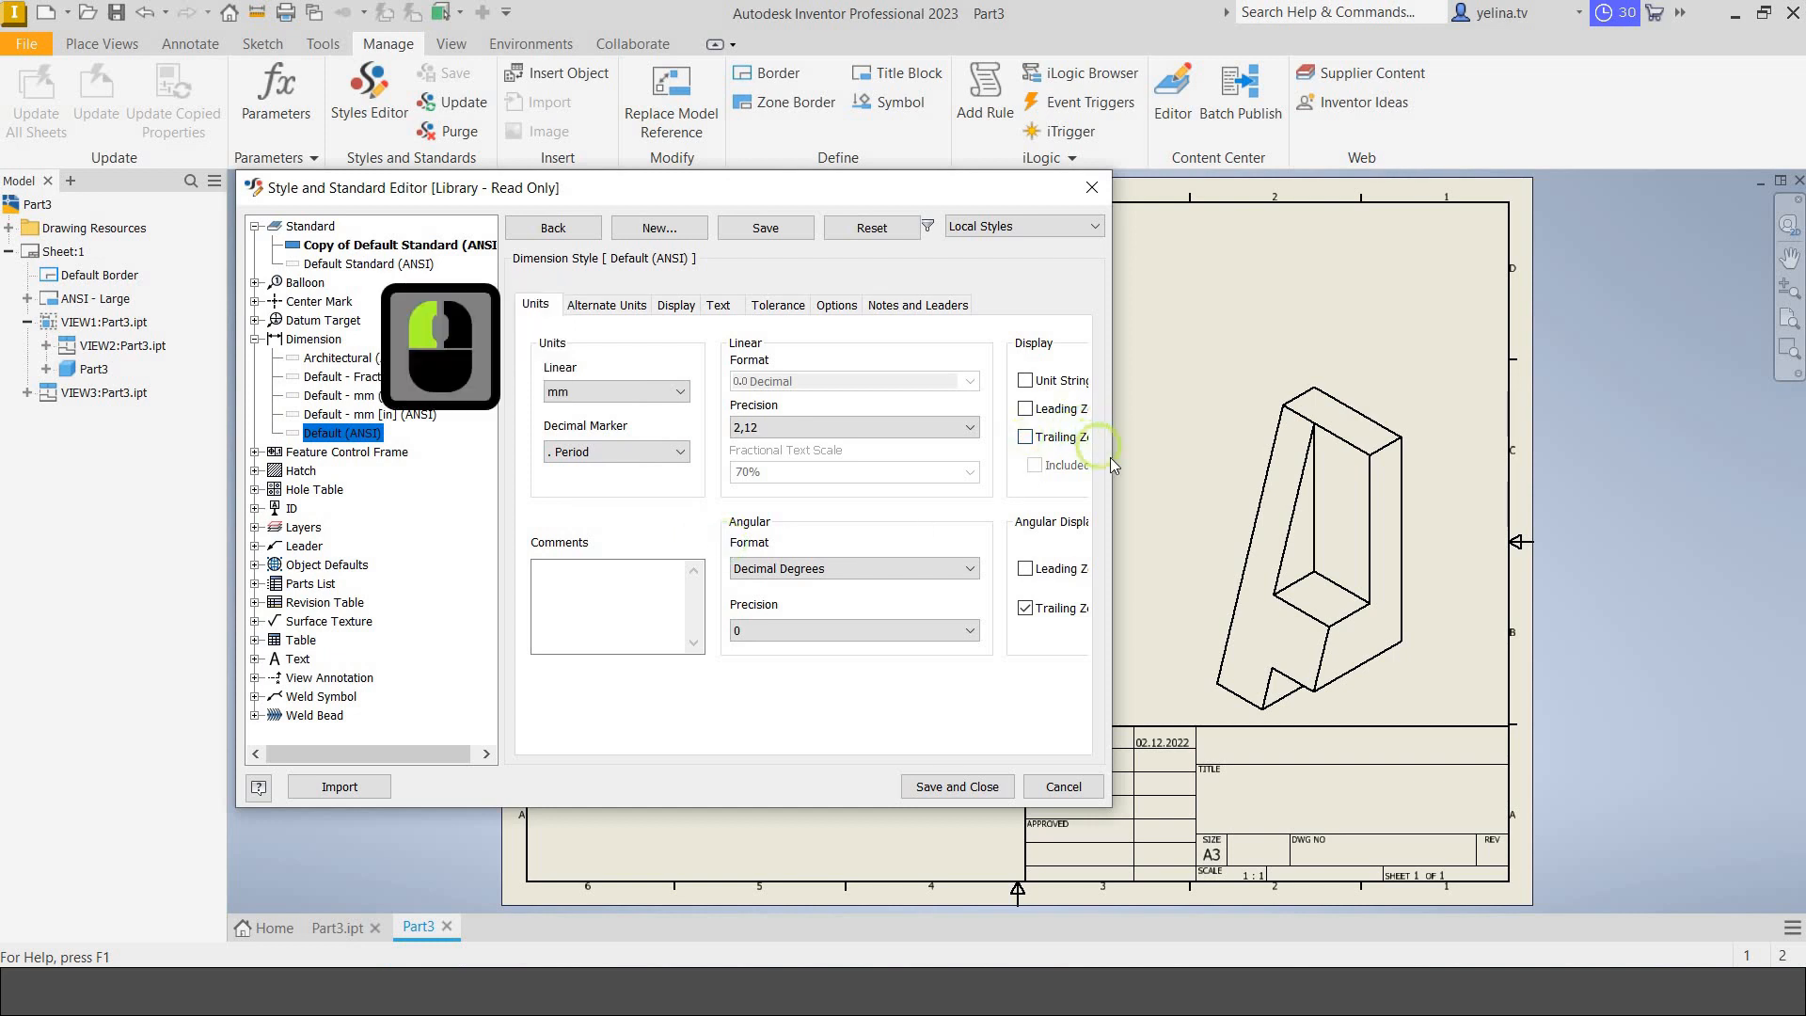
pyautogui.moveTo(1112, 461); pyautogui.dragTo(1265, 461)
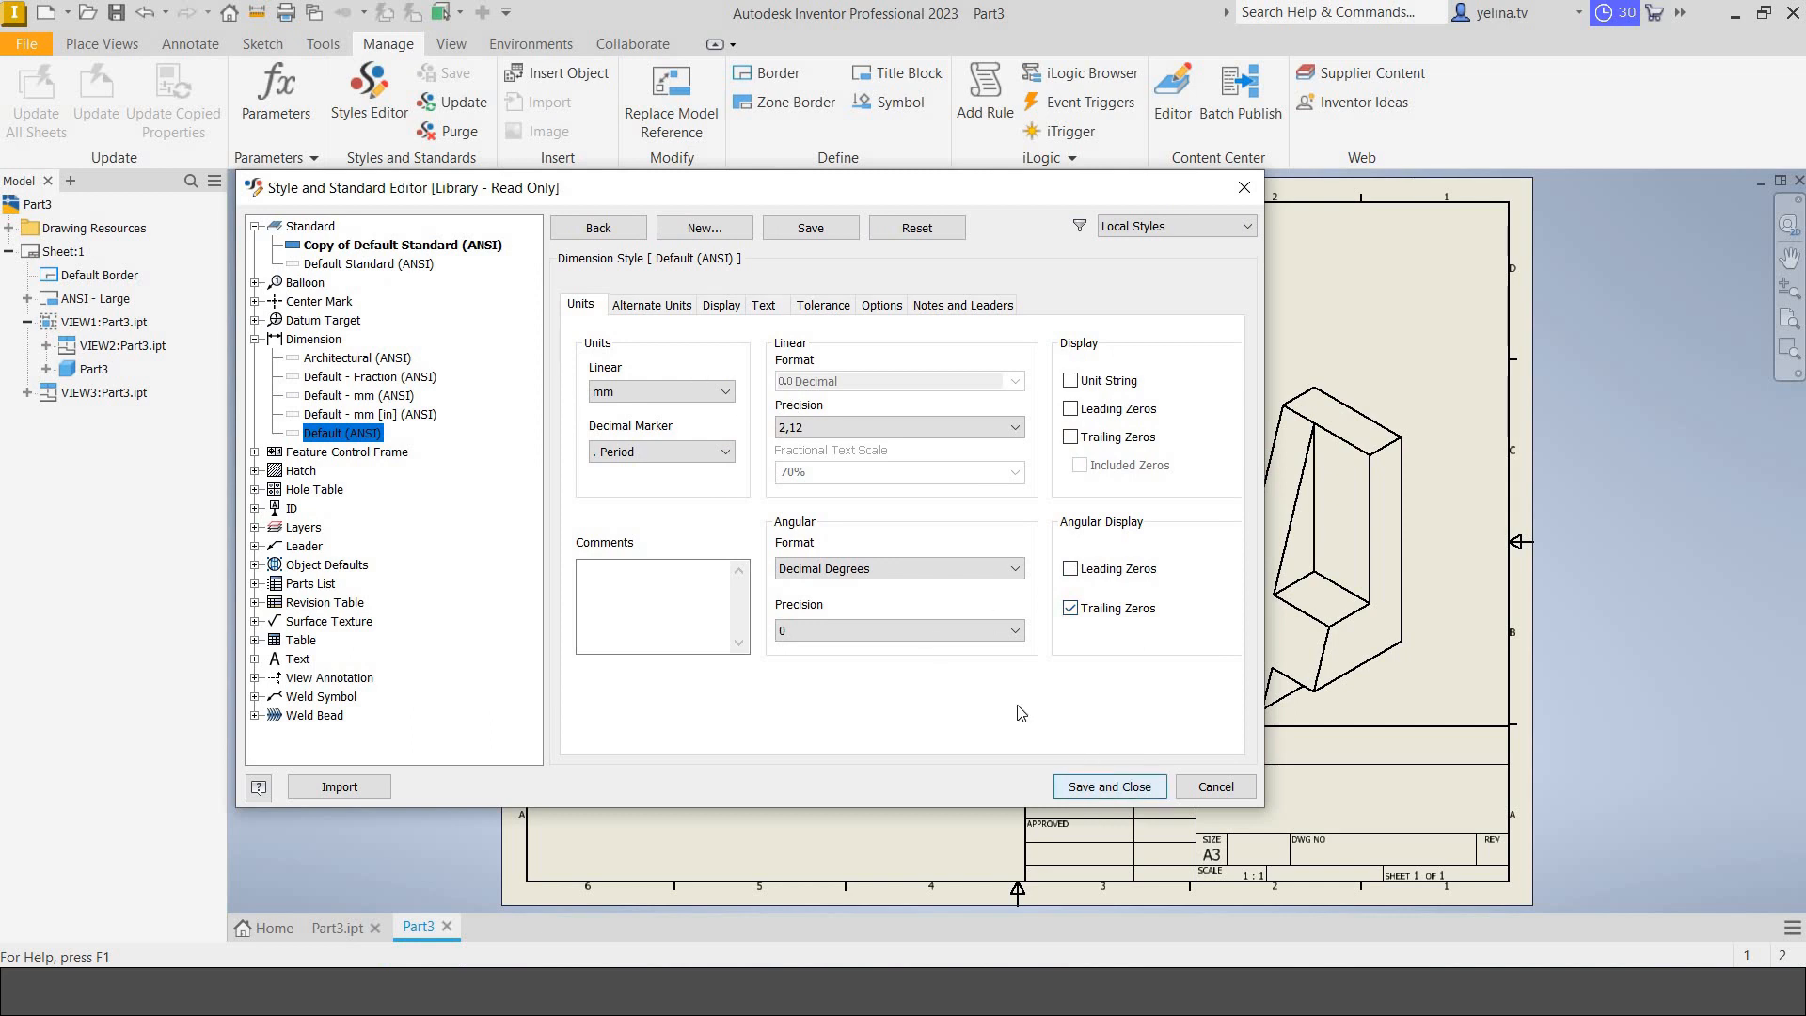
pyautogui.click(1096, 788)
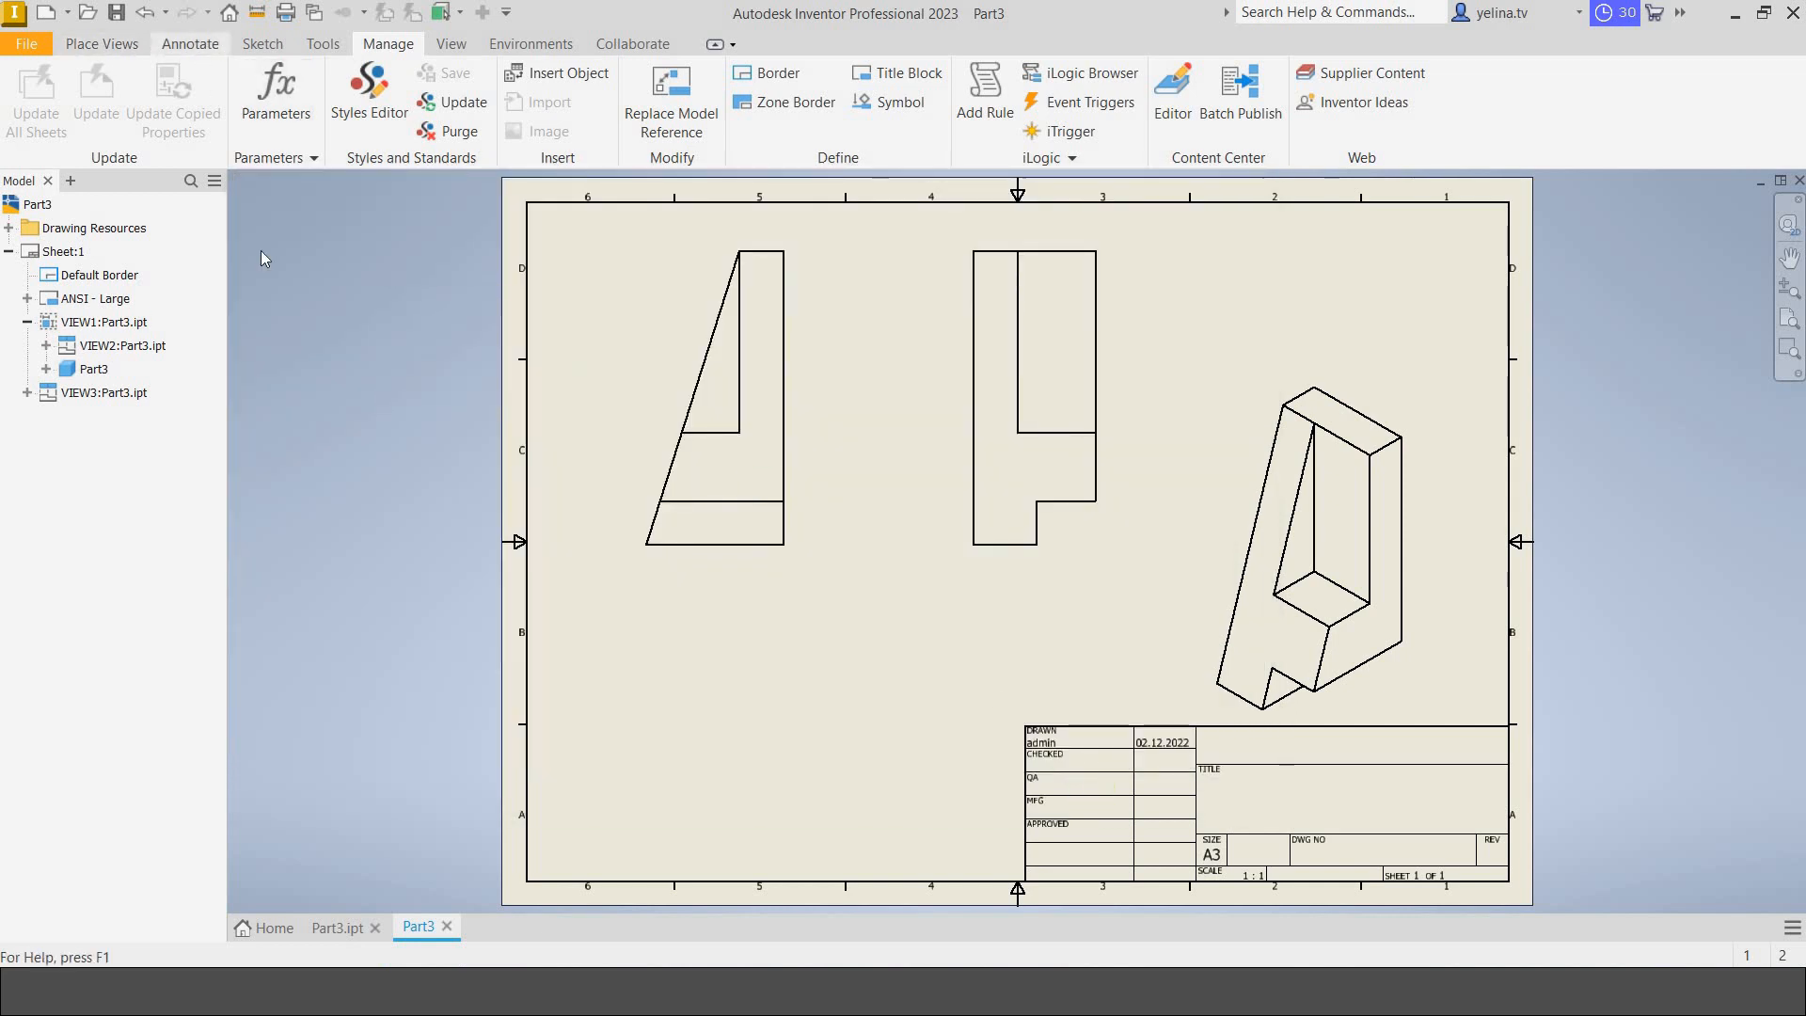
# Dimension the bottom width of the front view and turn off editing dimensions when created.
pyautogui.click(190, 43)
pyautogui.click(42, 90)
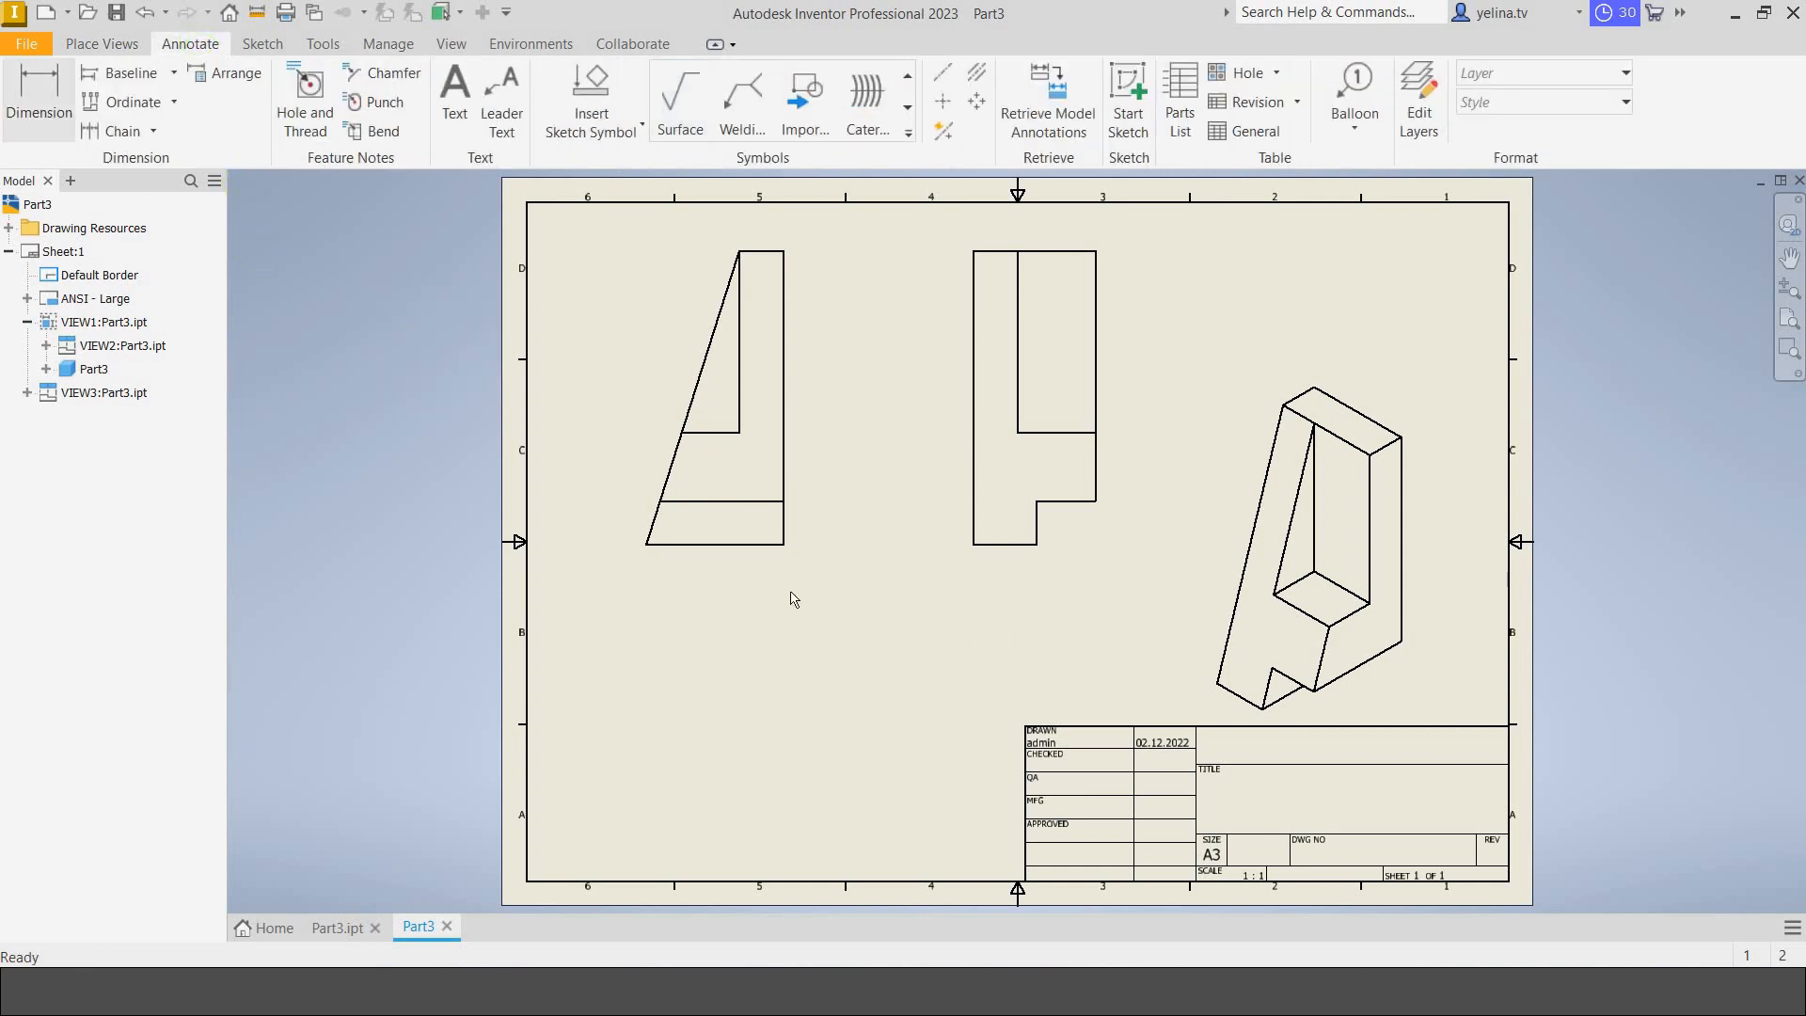
pyautogui.click(742, 548)
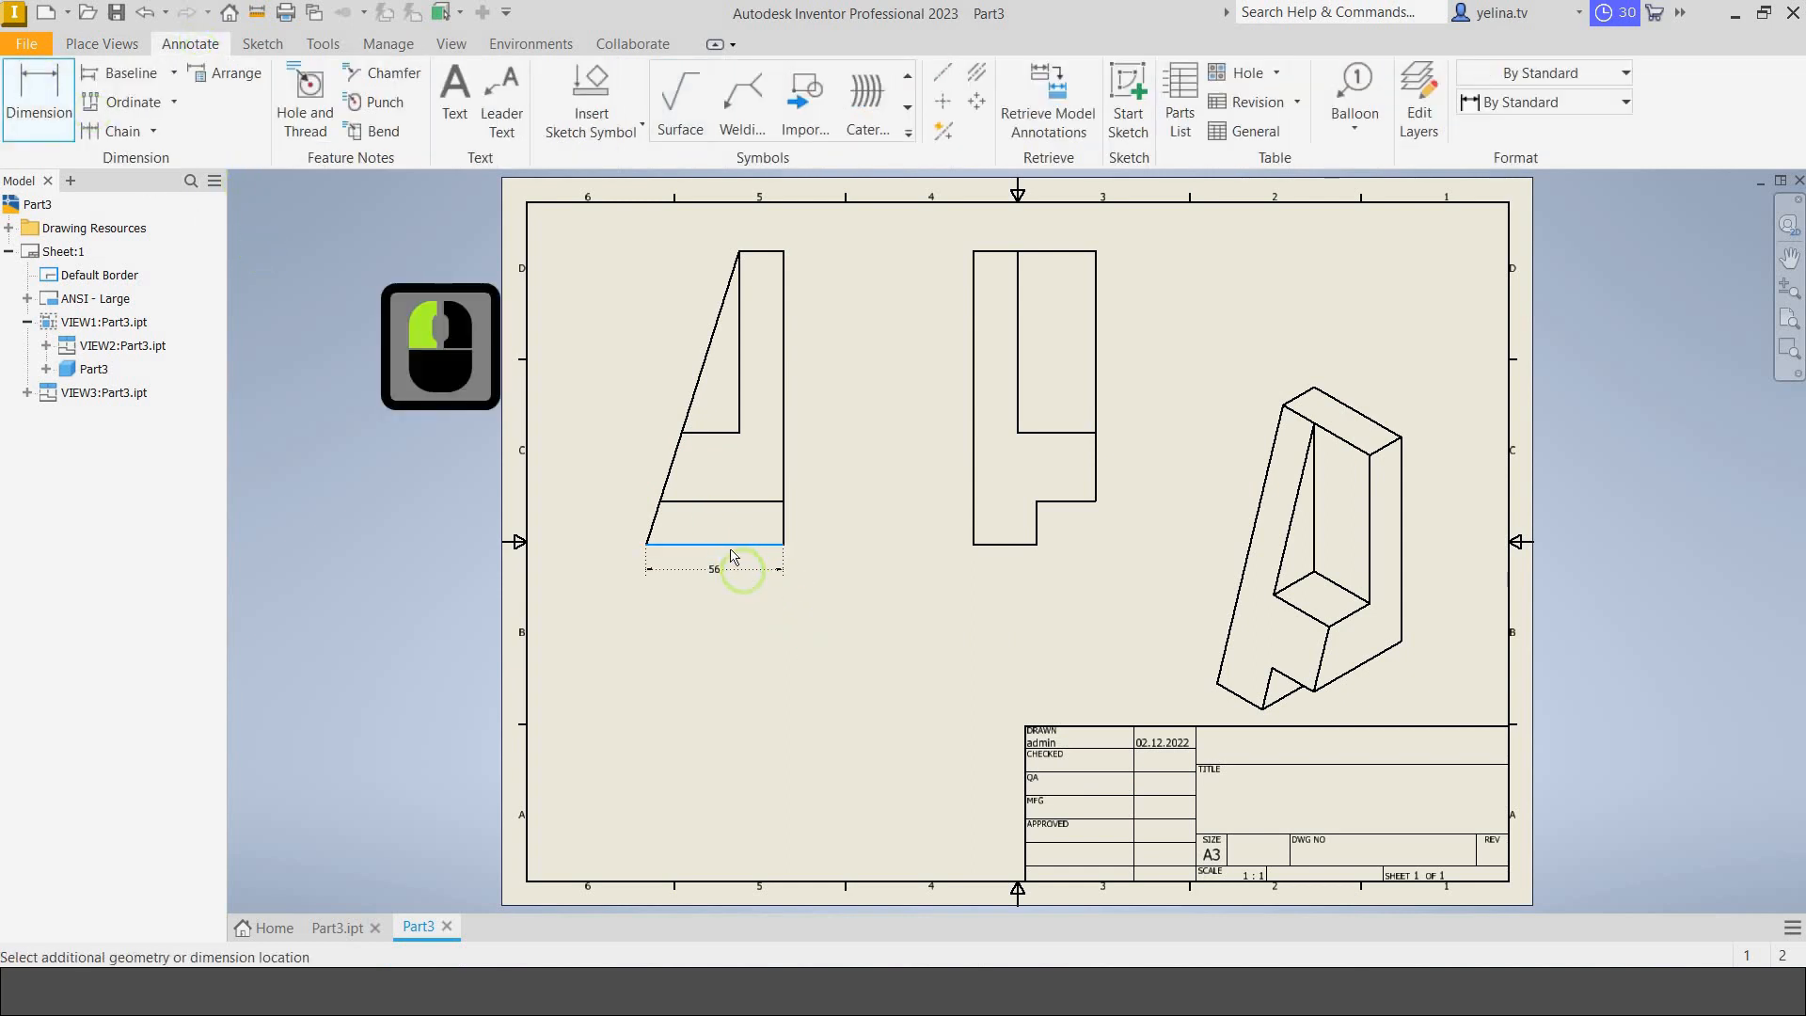
pyautogui.click(715, 520)
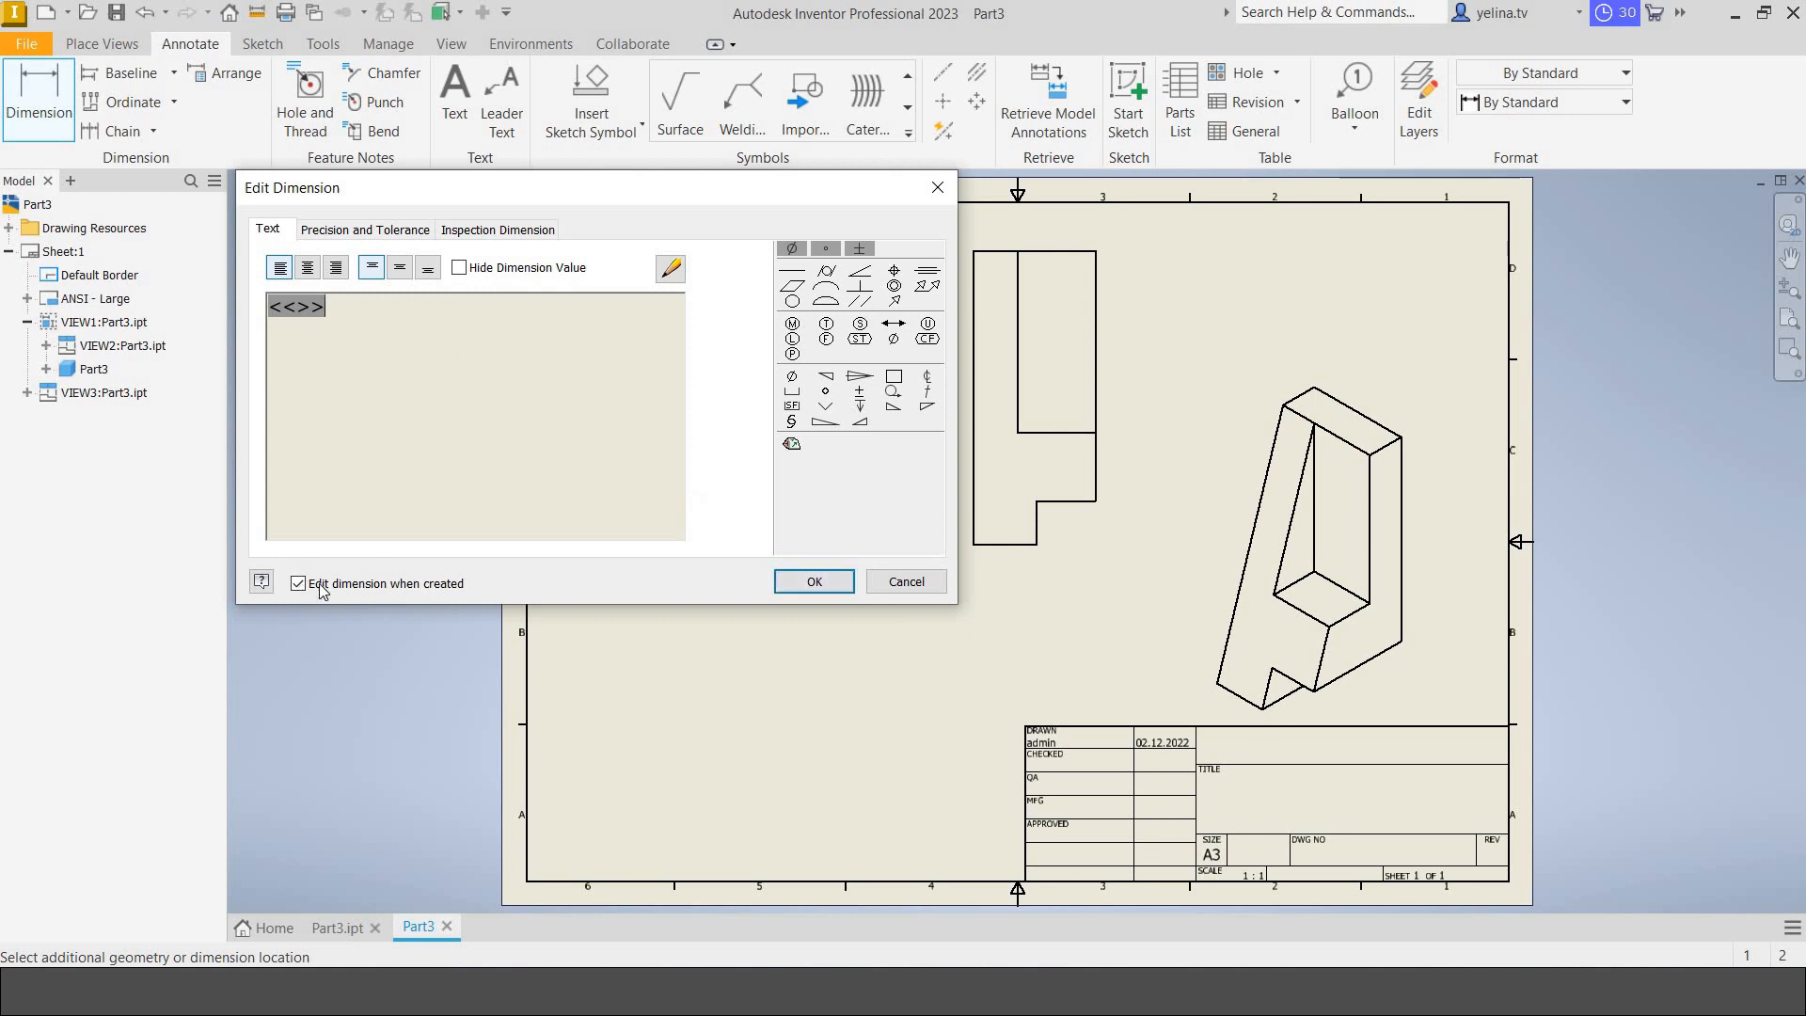
pyautogui.click(815, 581)
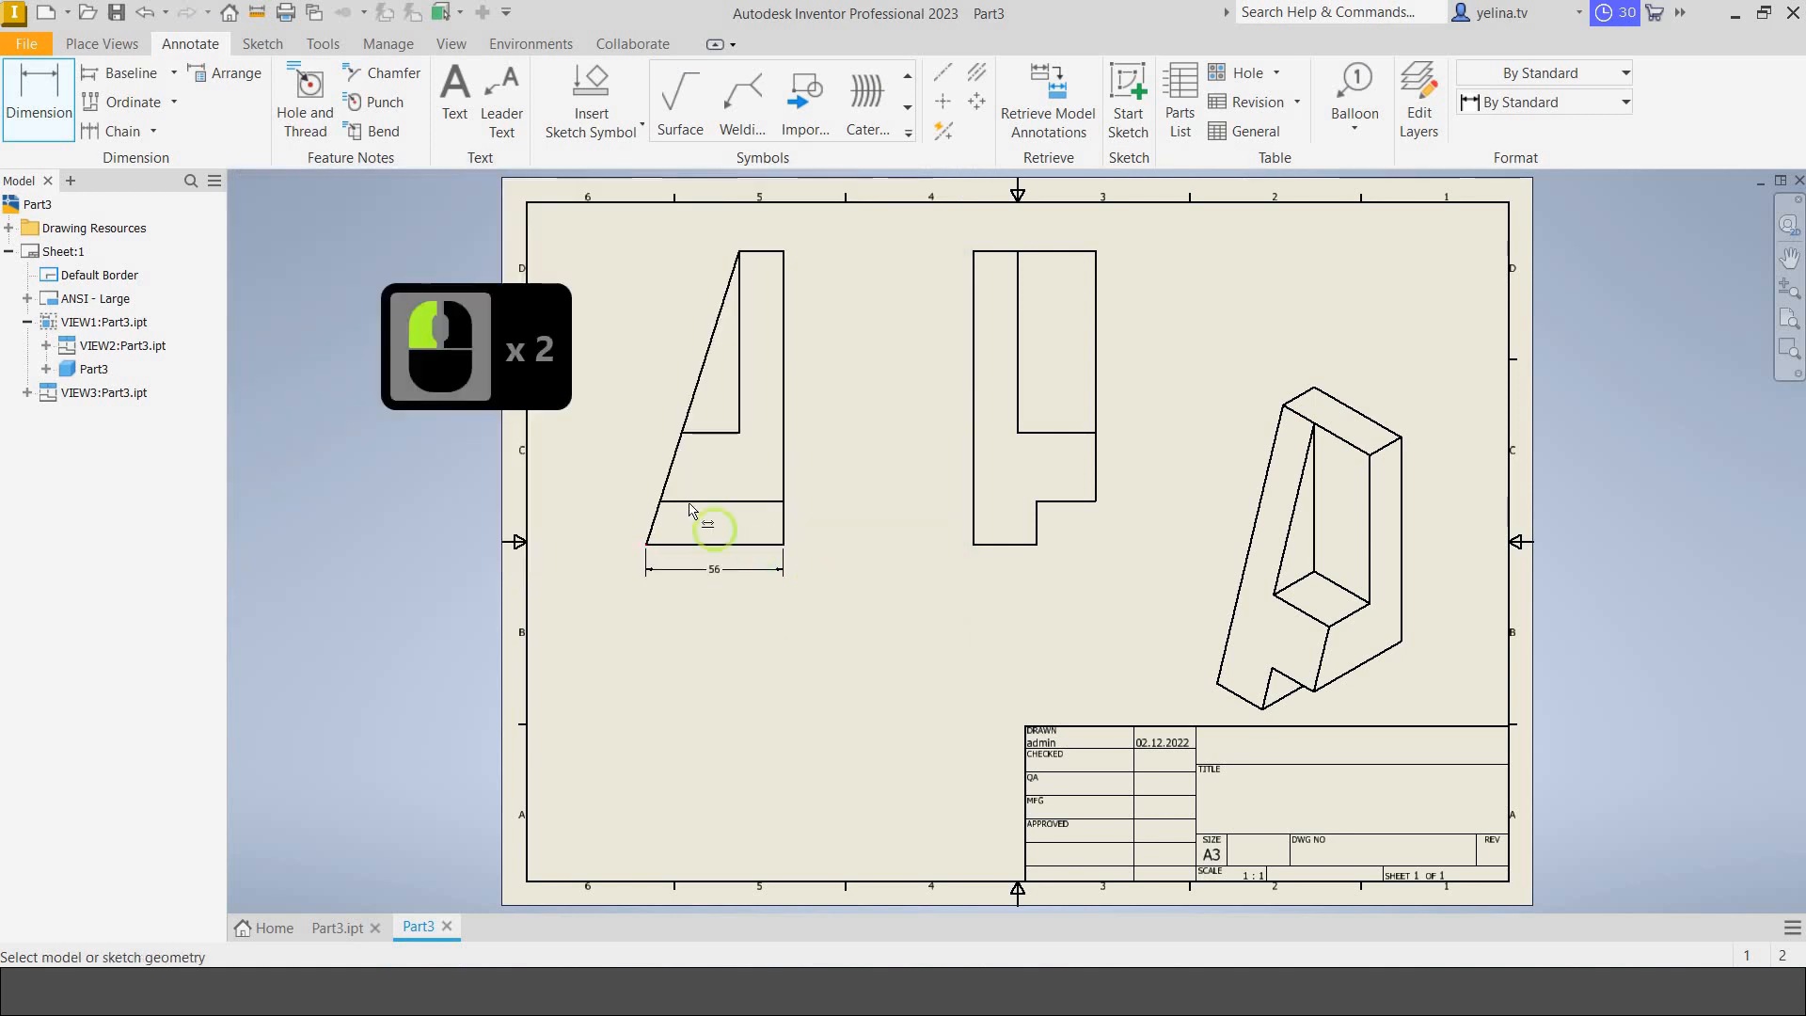
# Dimension the height of the bottom step and the height of the upper recess on the front view's sloped side.
pyautogui.click(691, 502)
pyautogui.click(652, 543)
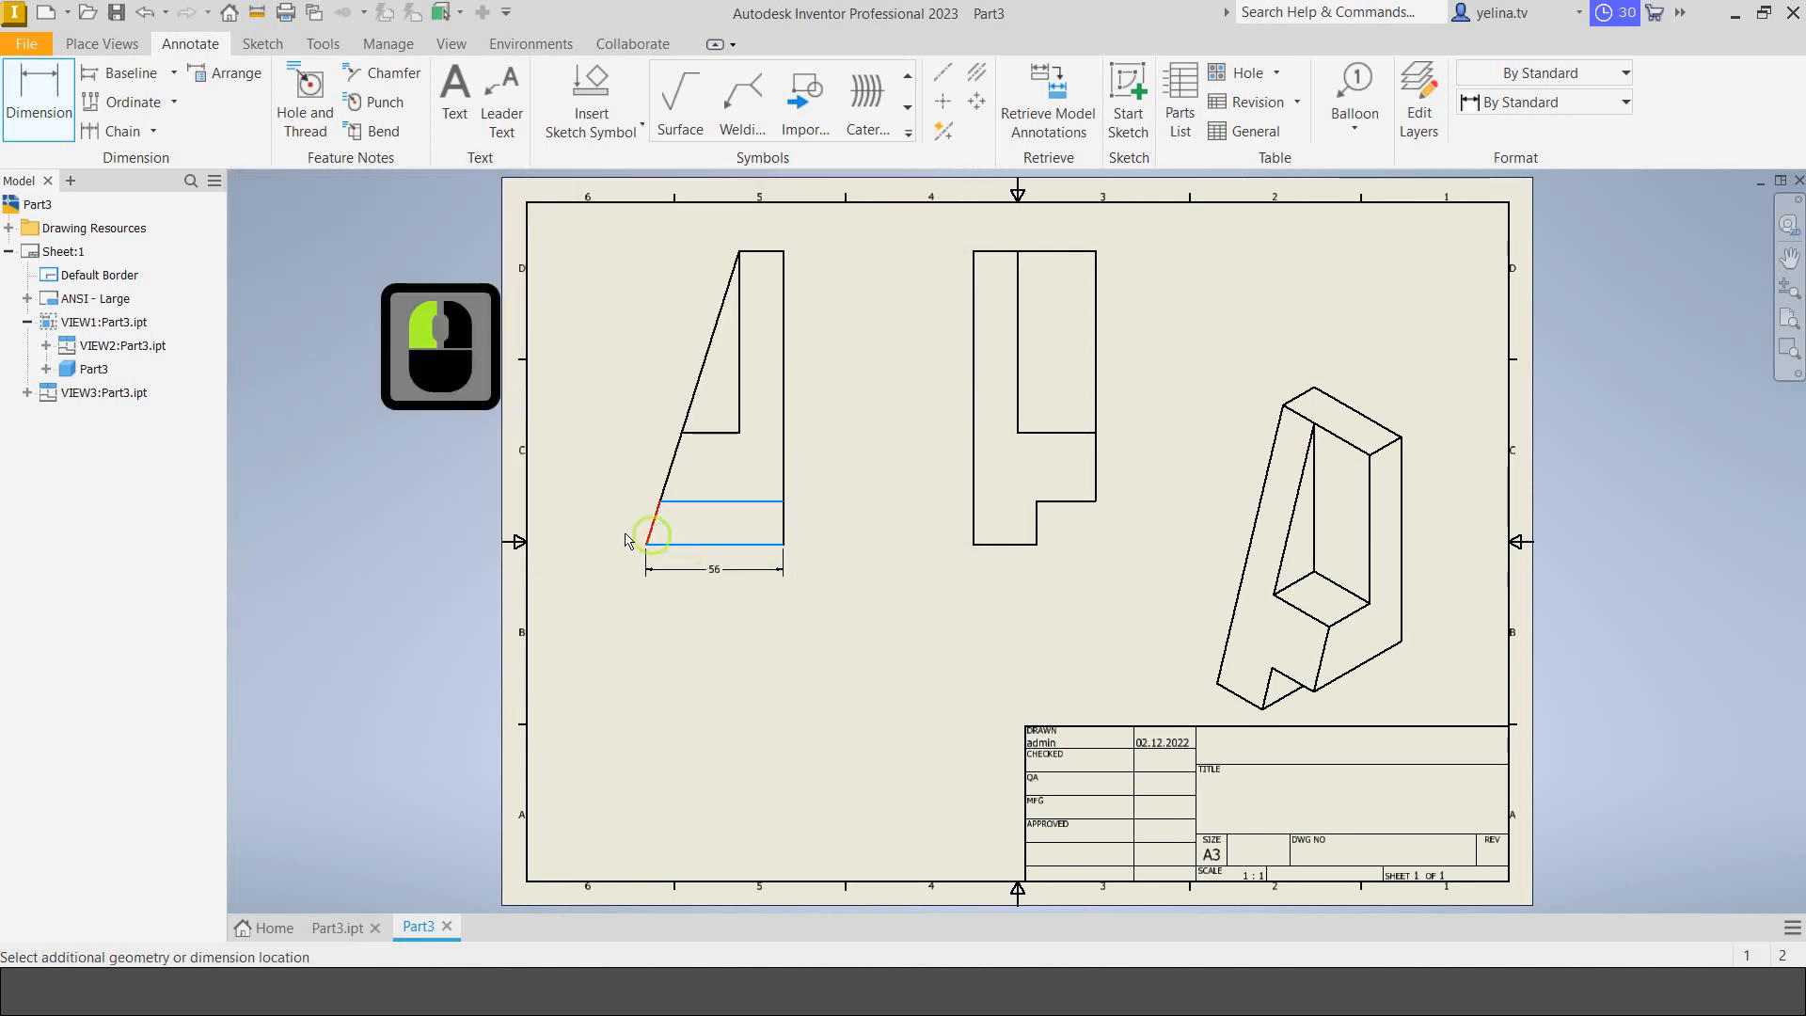
pyautogui.click(739, 422)
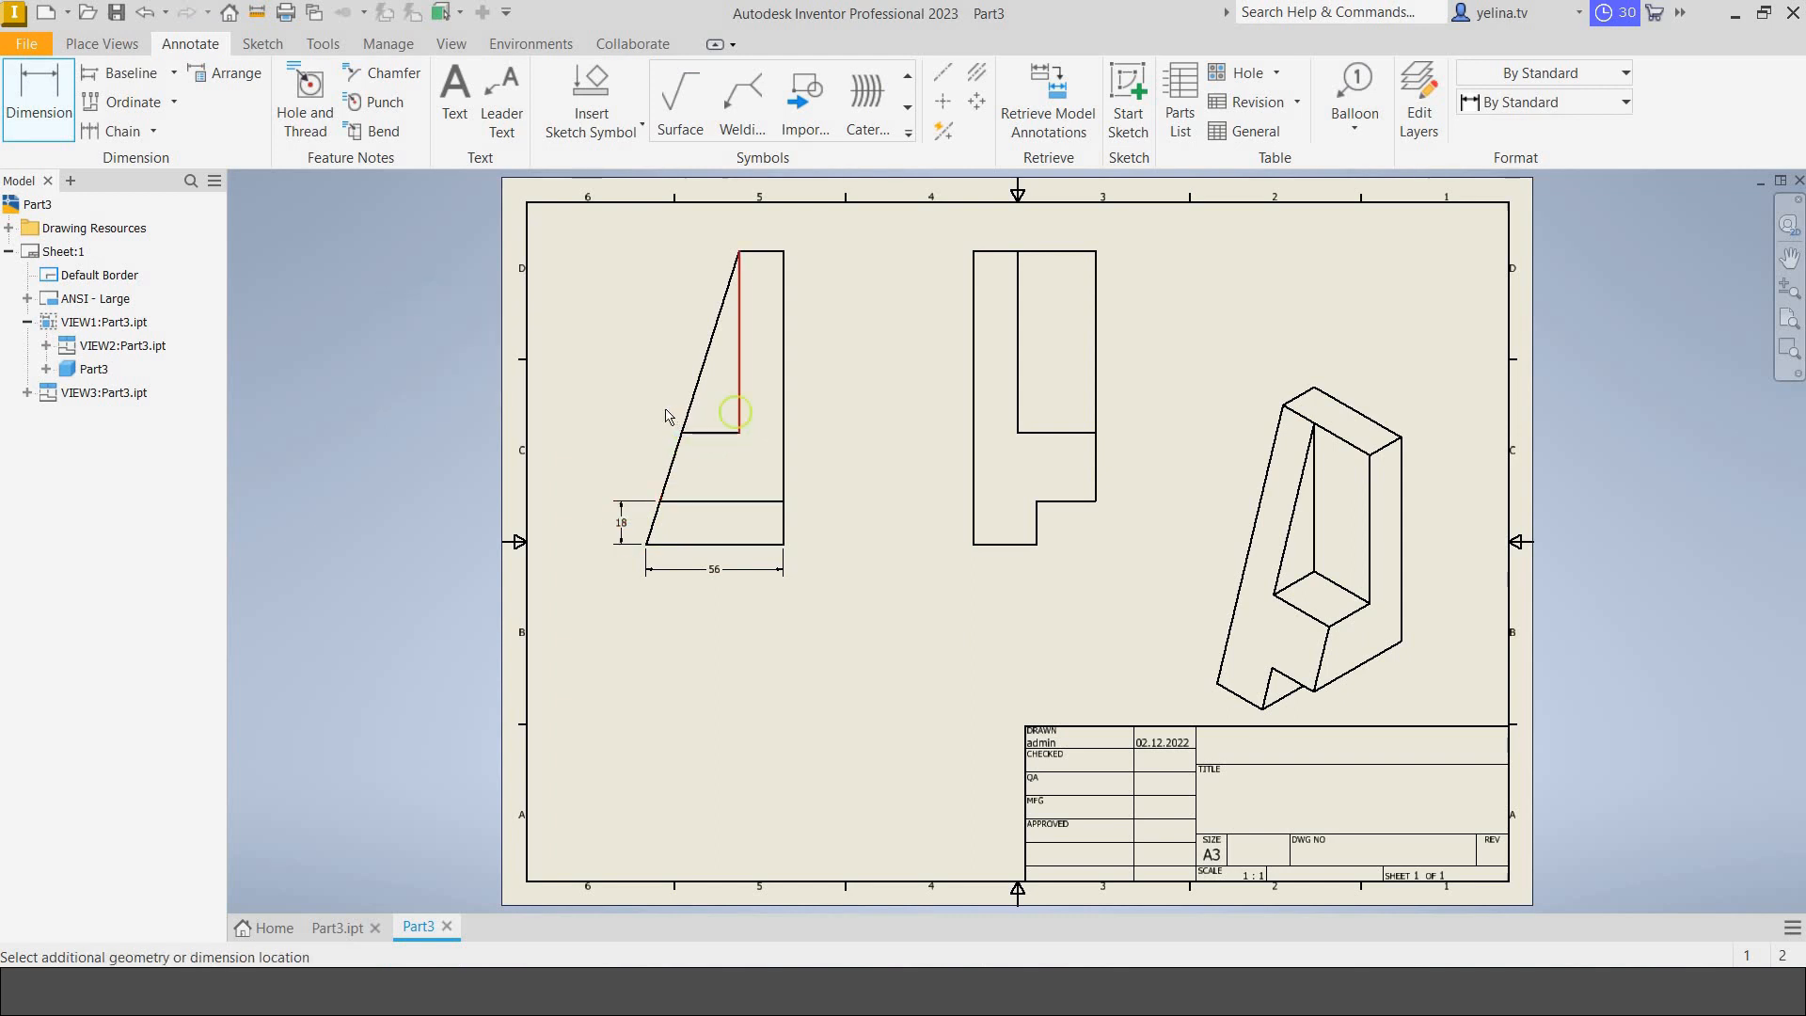
pyautogui.click(666, 412)
pyautogui.click(765, 384)
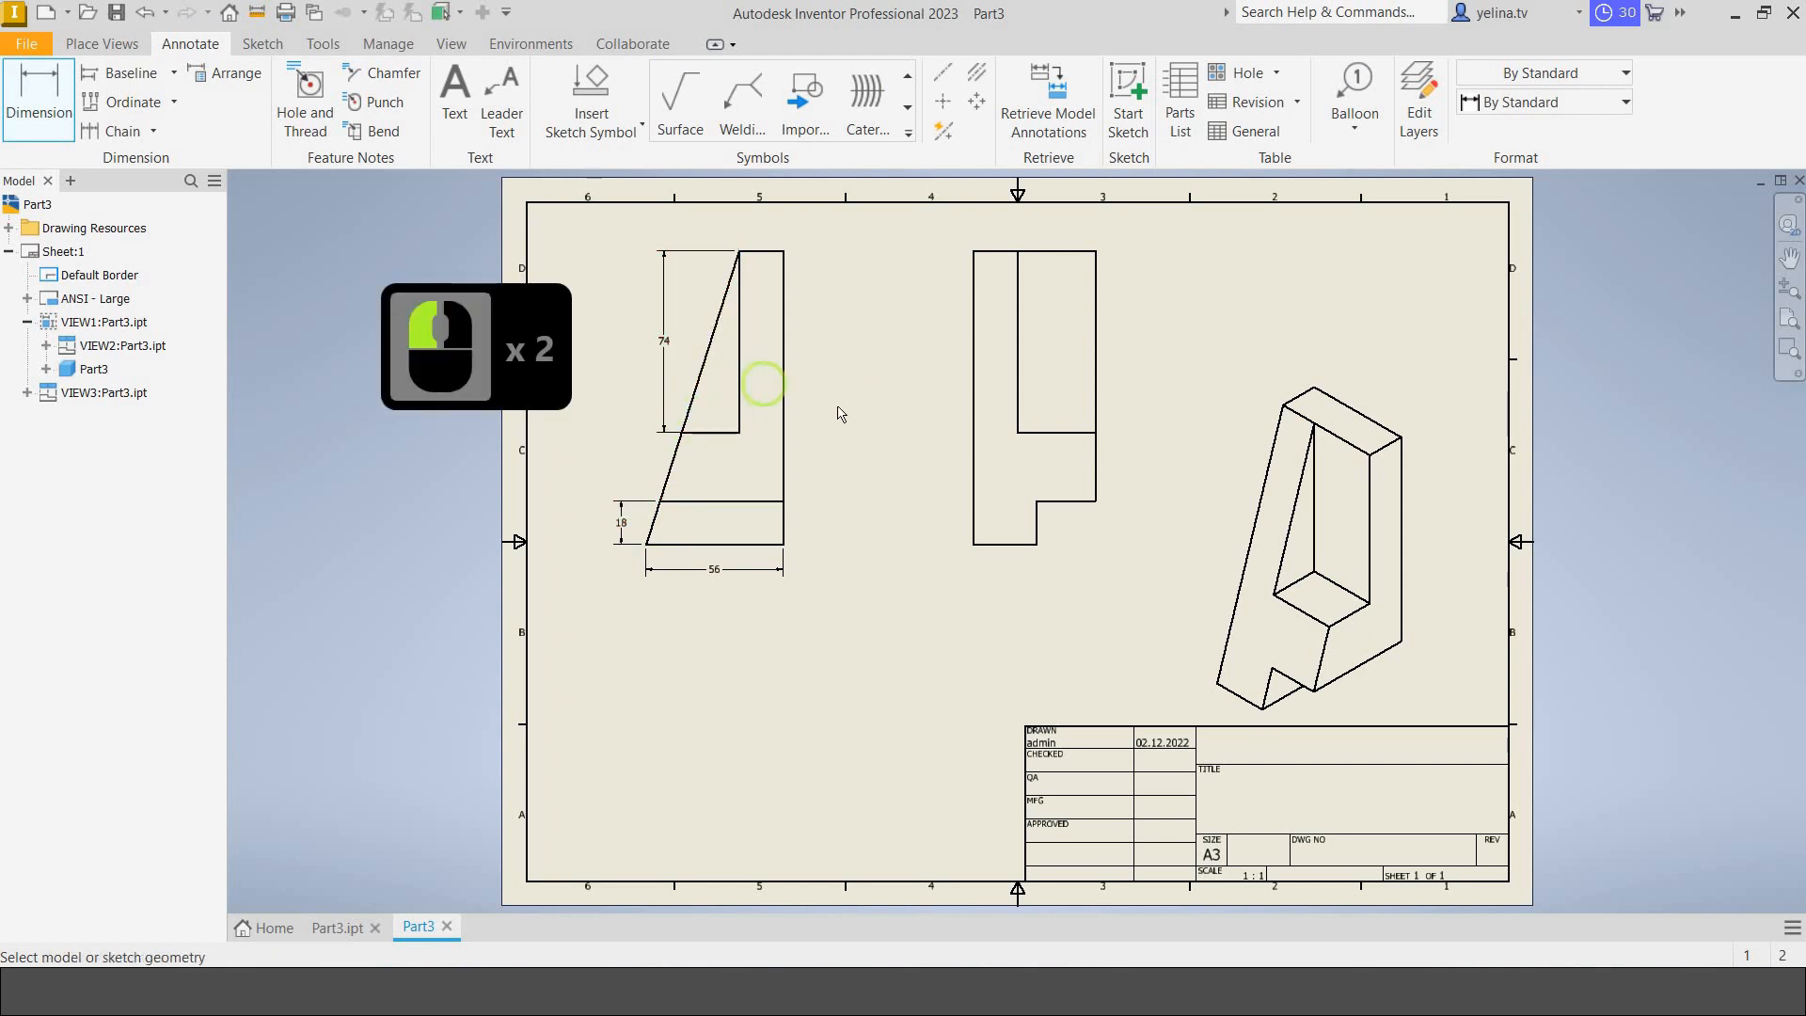
# Dimension the overall height beside the side view and the width of the front view's top edge.
pyautogui.click(974, 435)
pyautogui.click(931, 420)
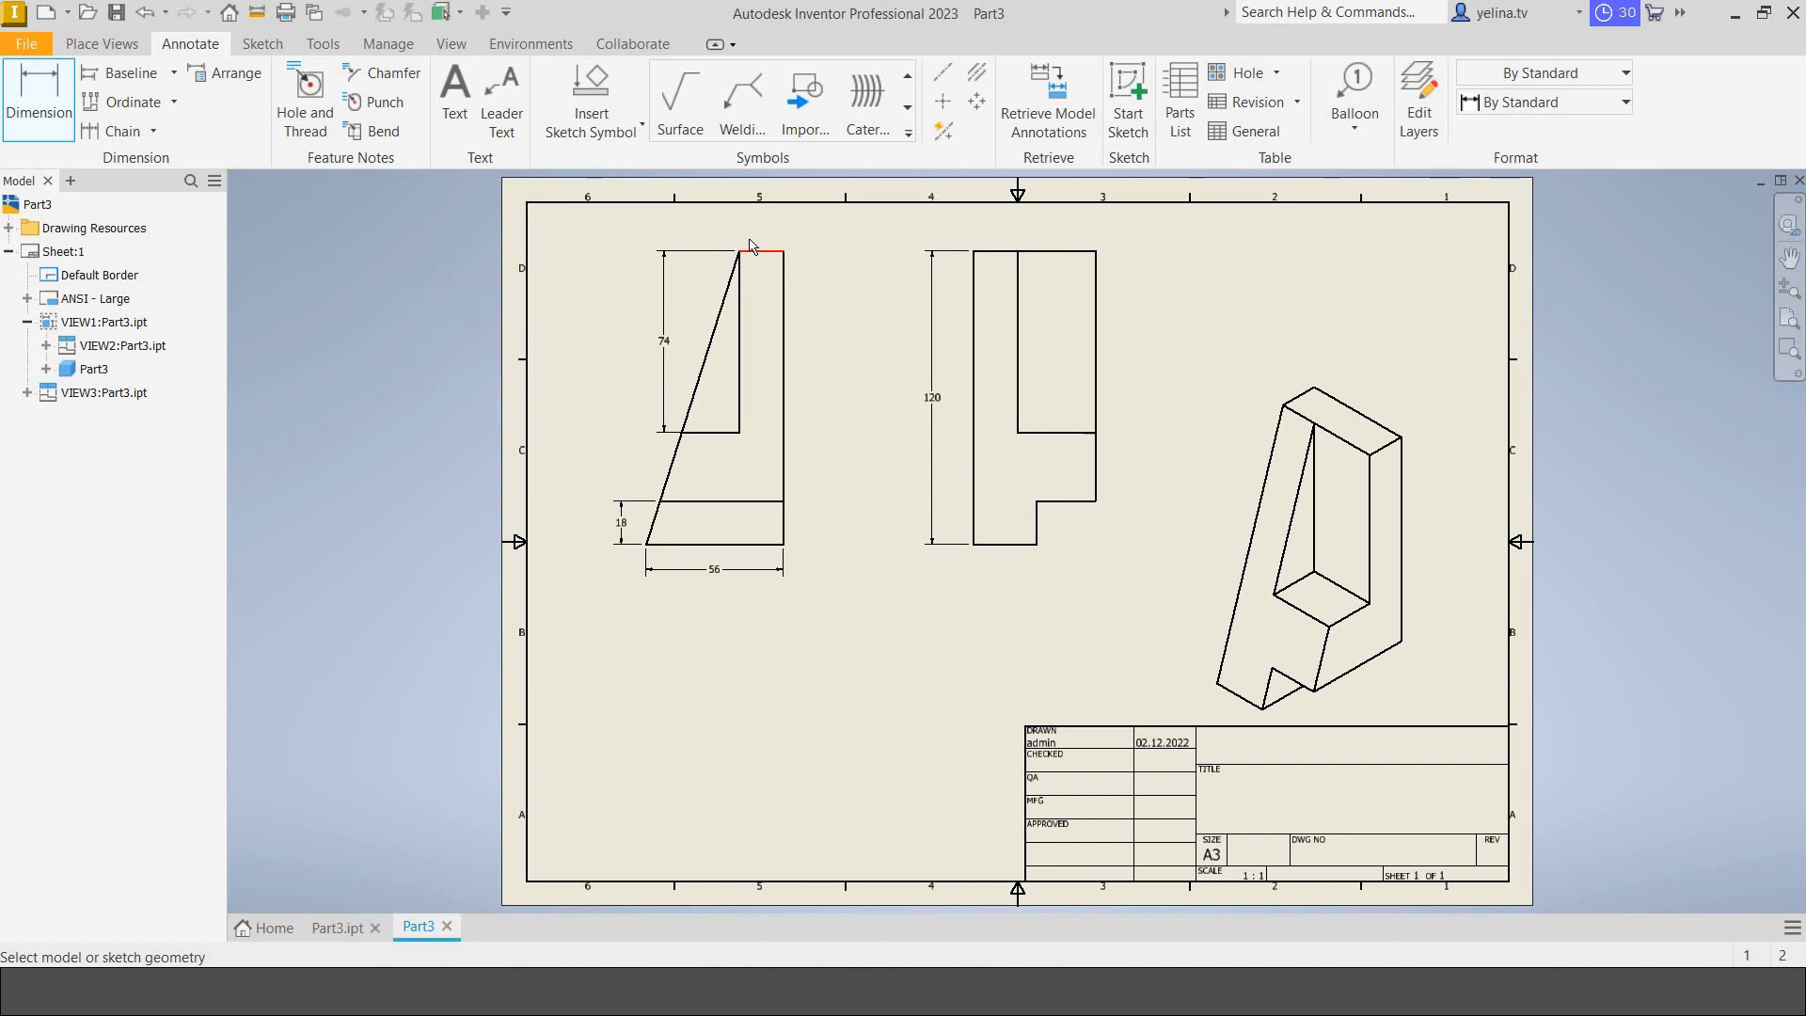
pyautogui.click(752, 248)
pyautogui.click(753, 237)
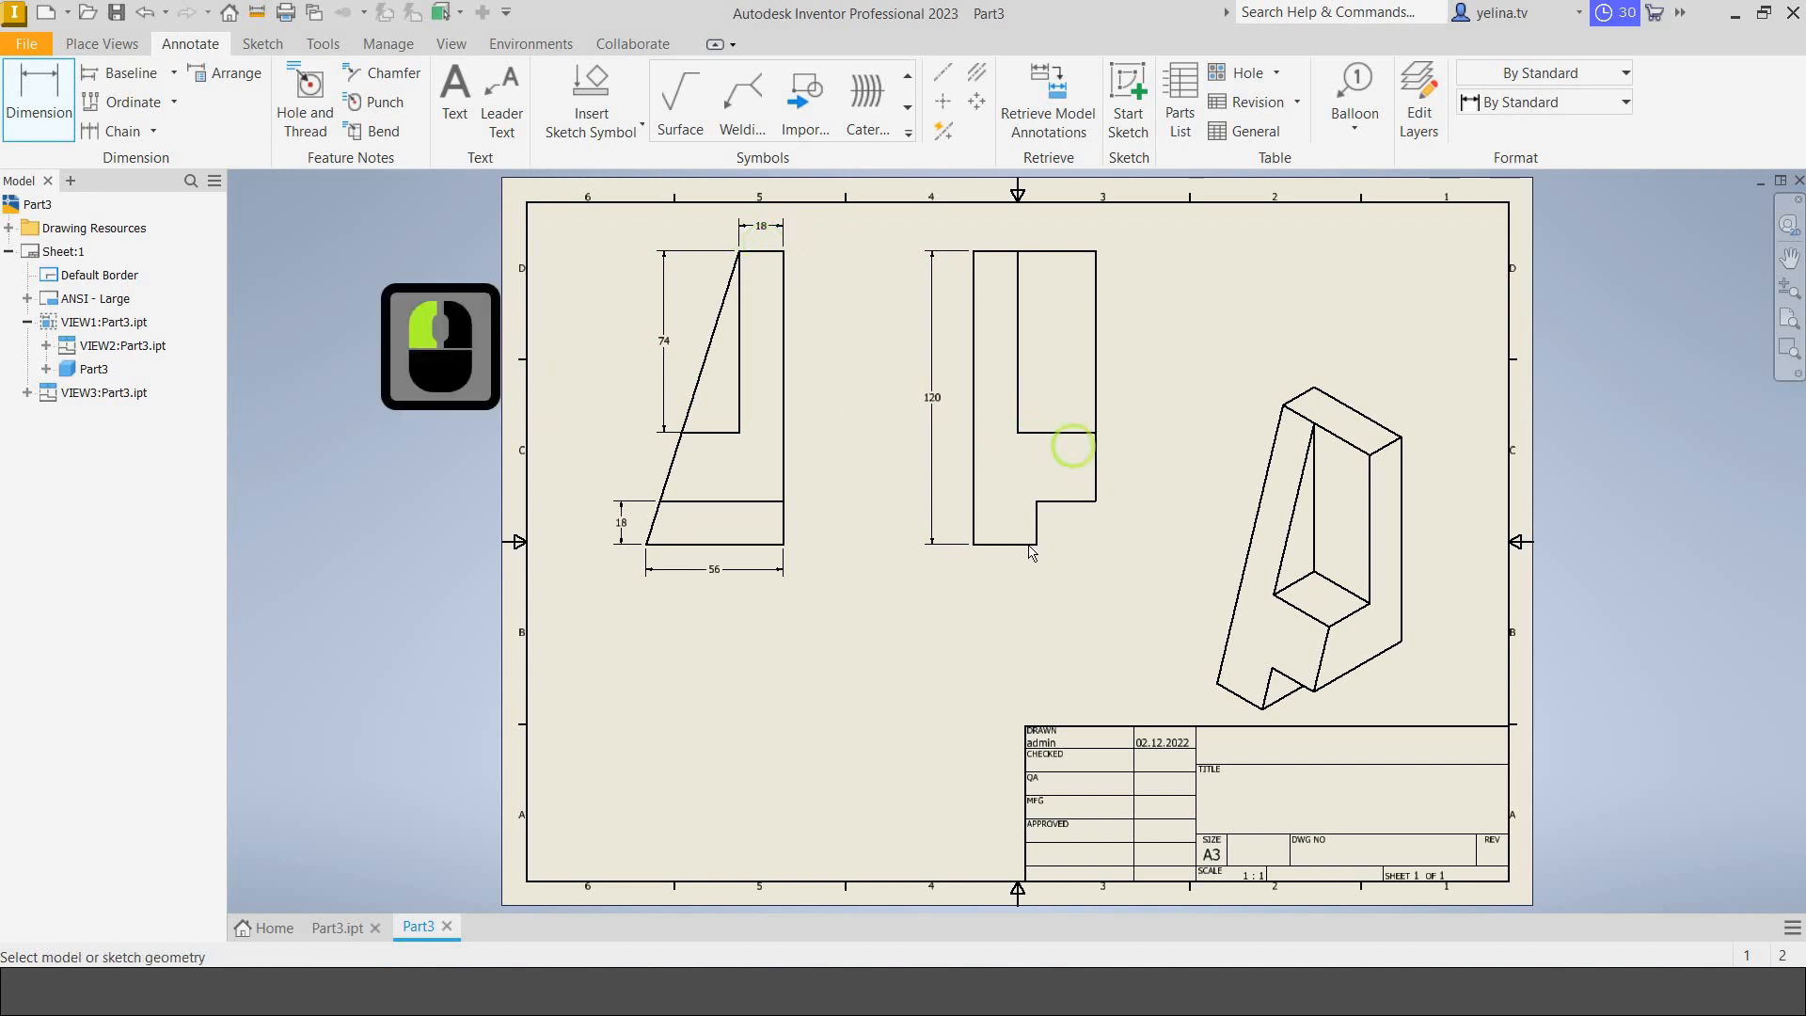
# Dimension the side view's bottom edge width and the width of the strip beside the recess at its top.
pyautogui.click(1006, 545)
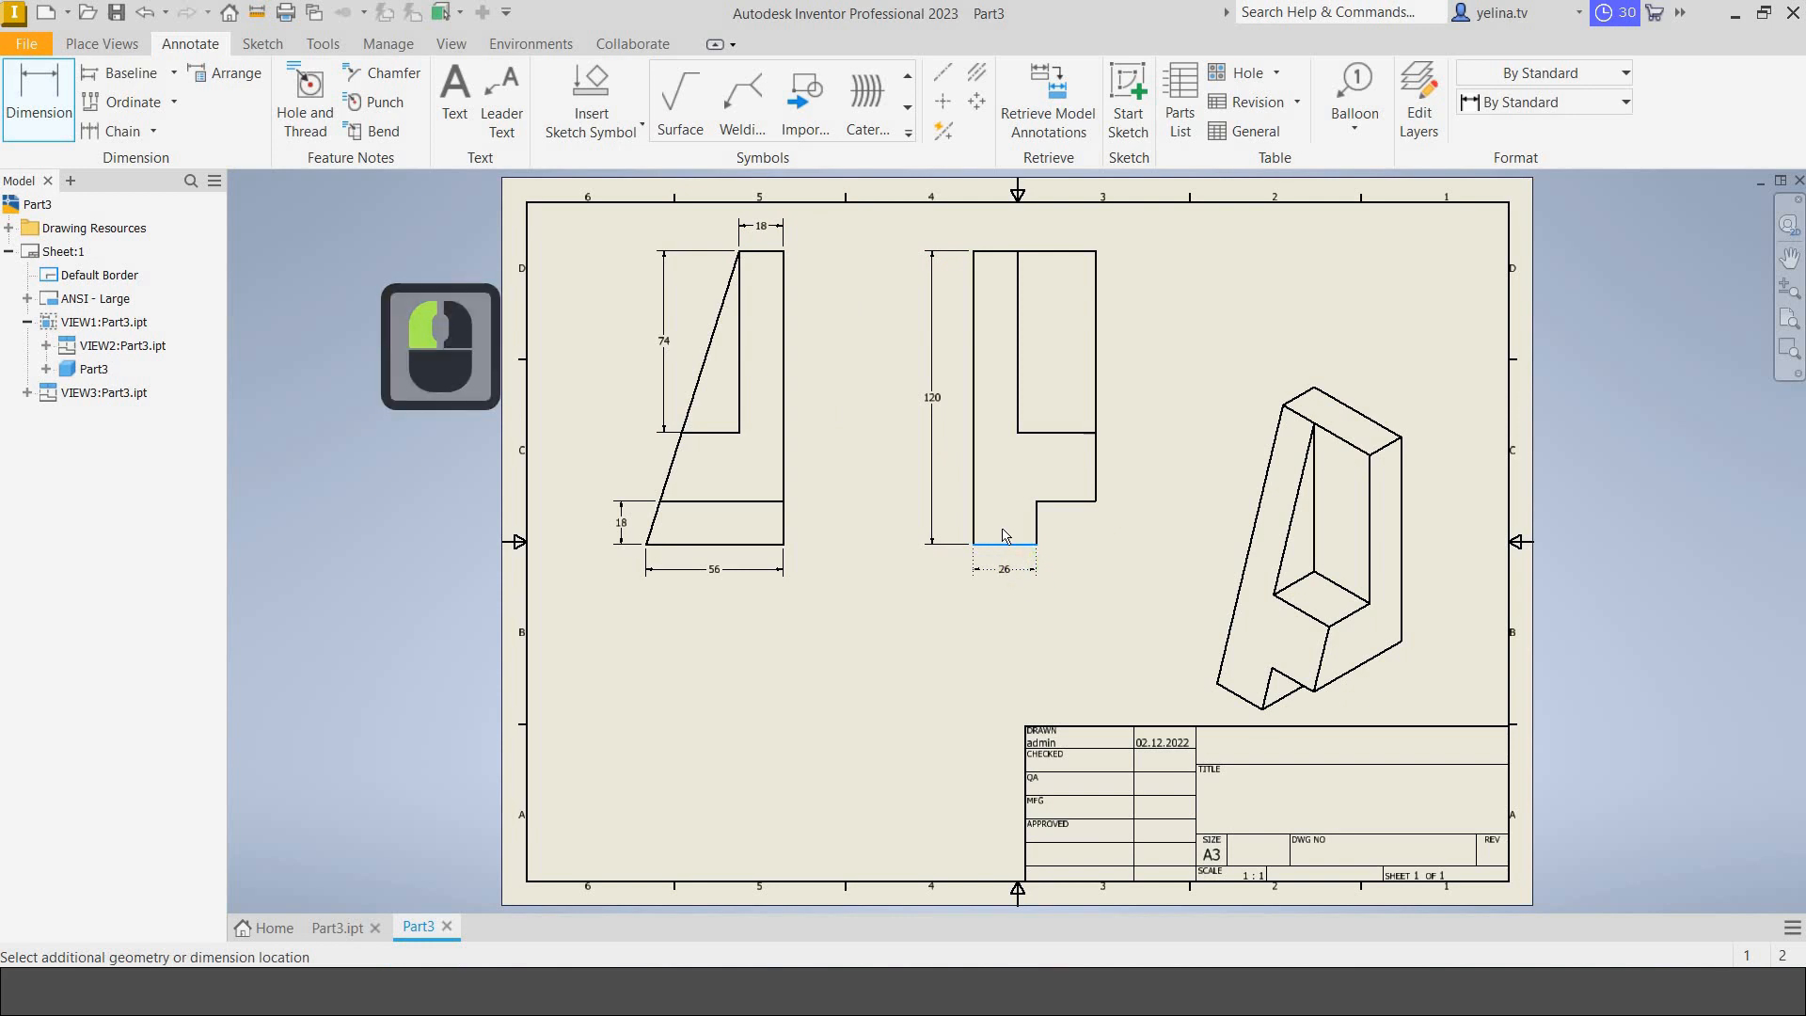
pyautogui.click(1005, 569)
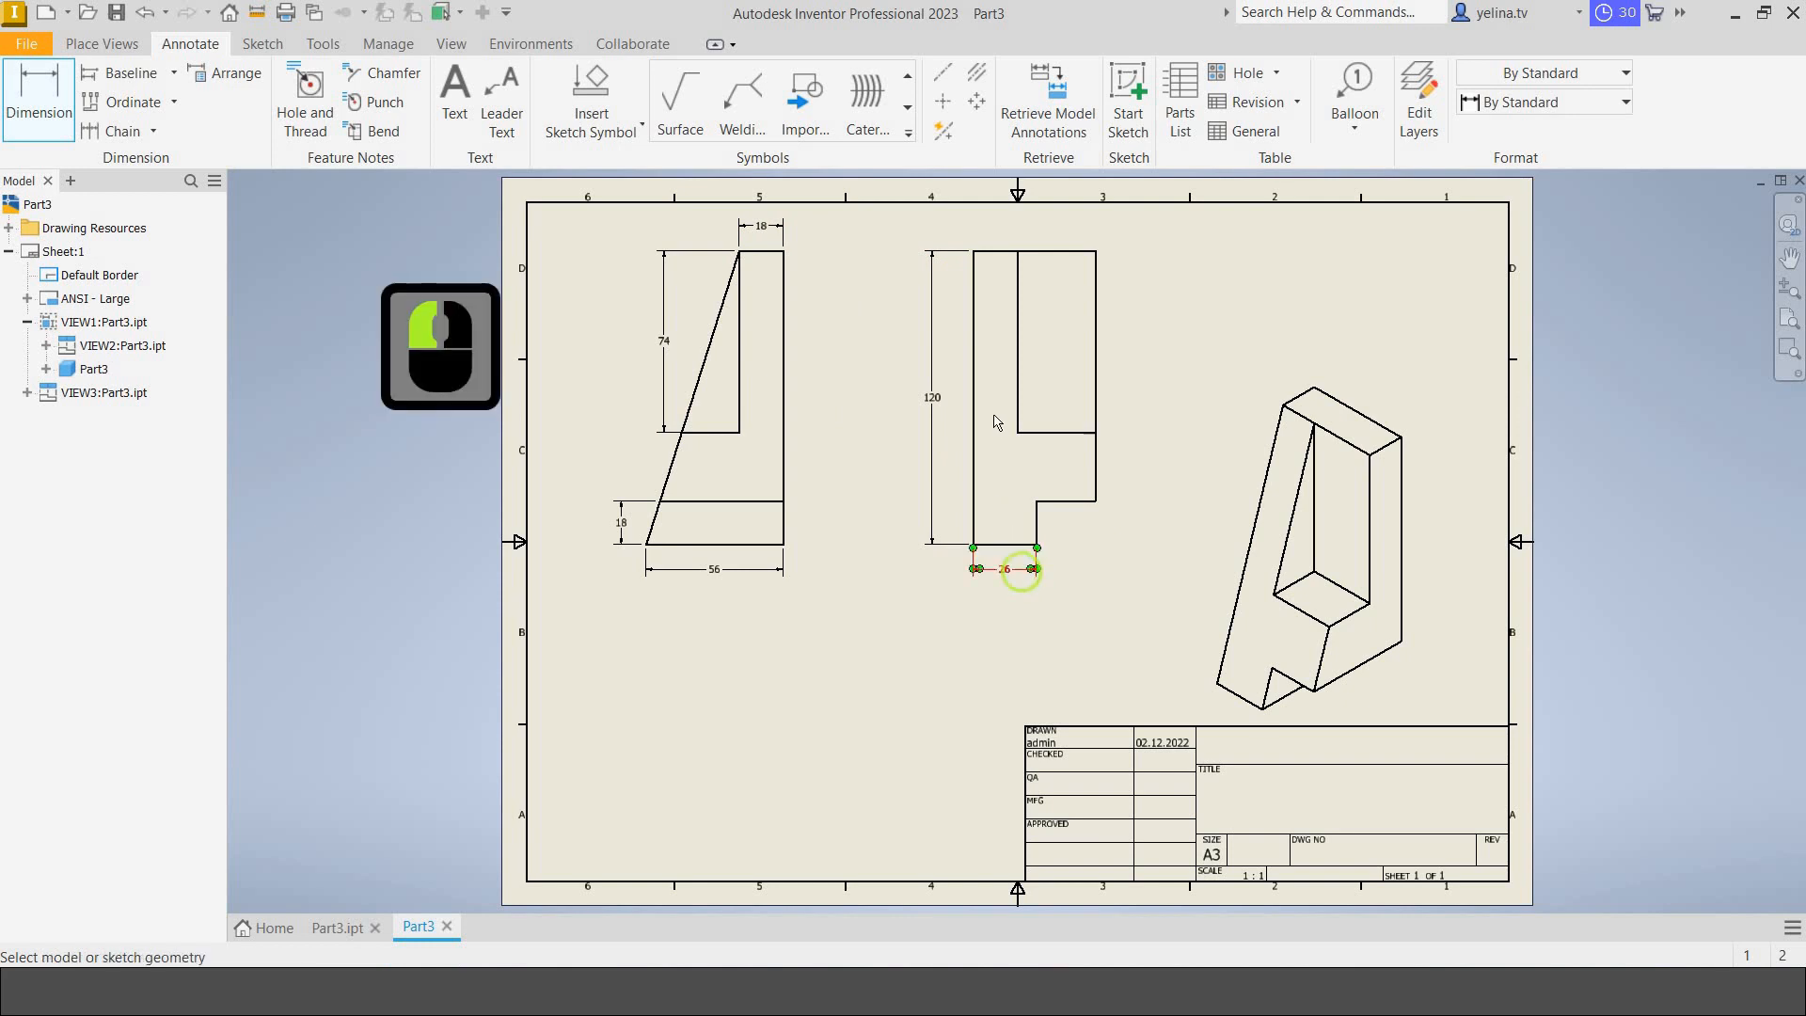
pyautogui.click(992, 250)
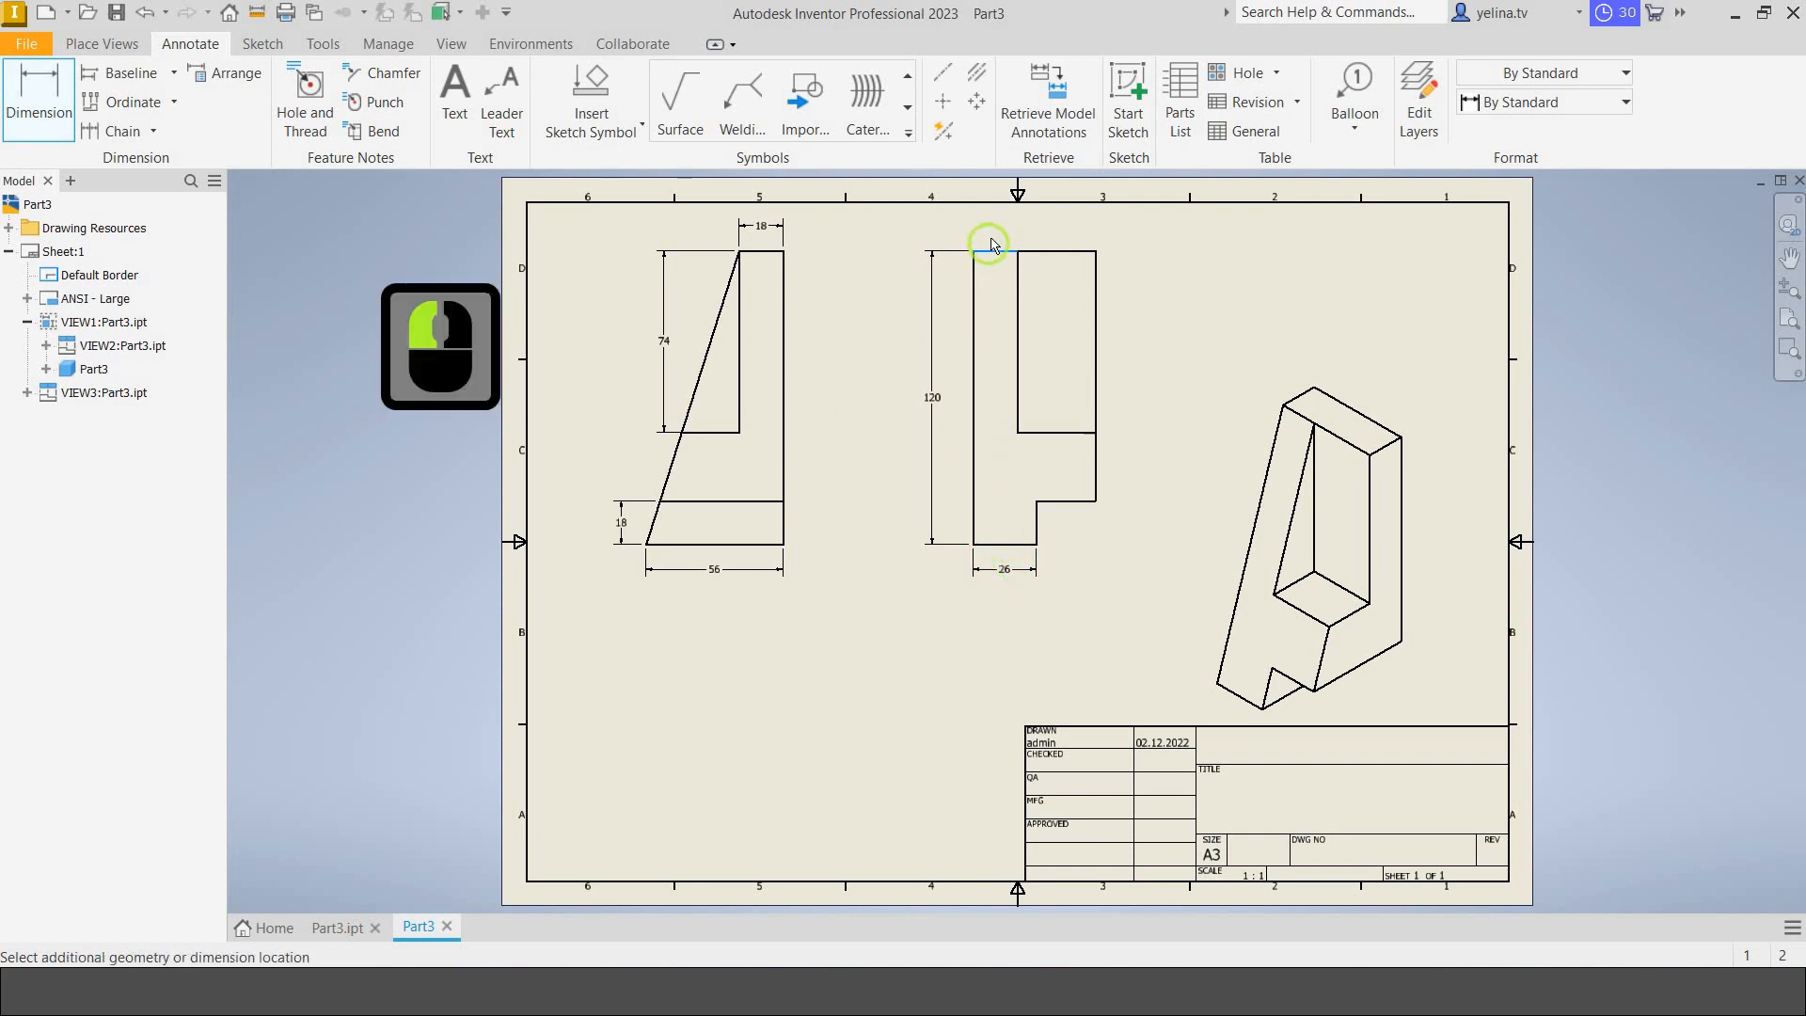
pyautogui.click(995, 226)
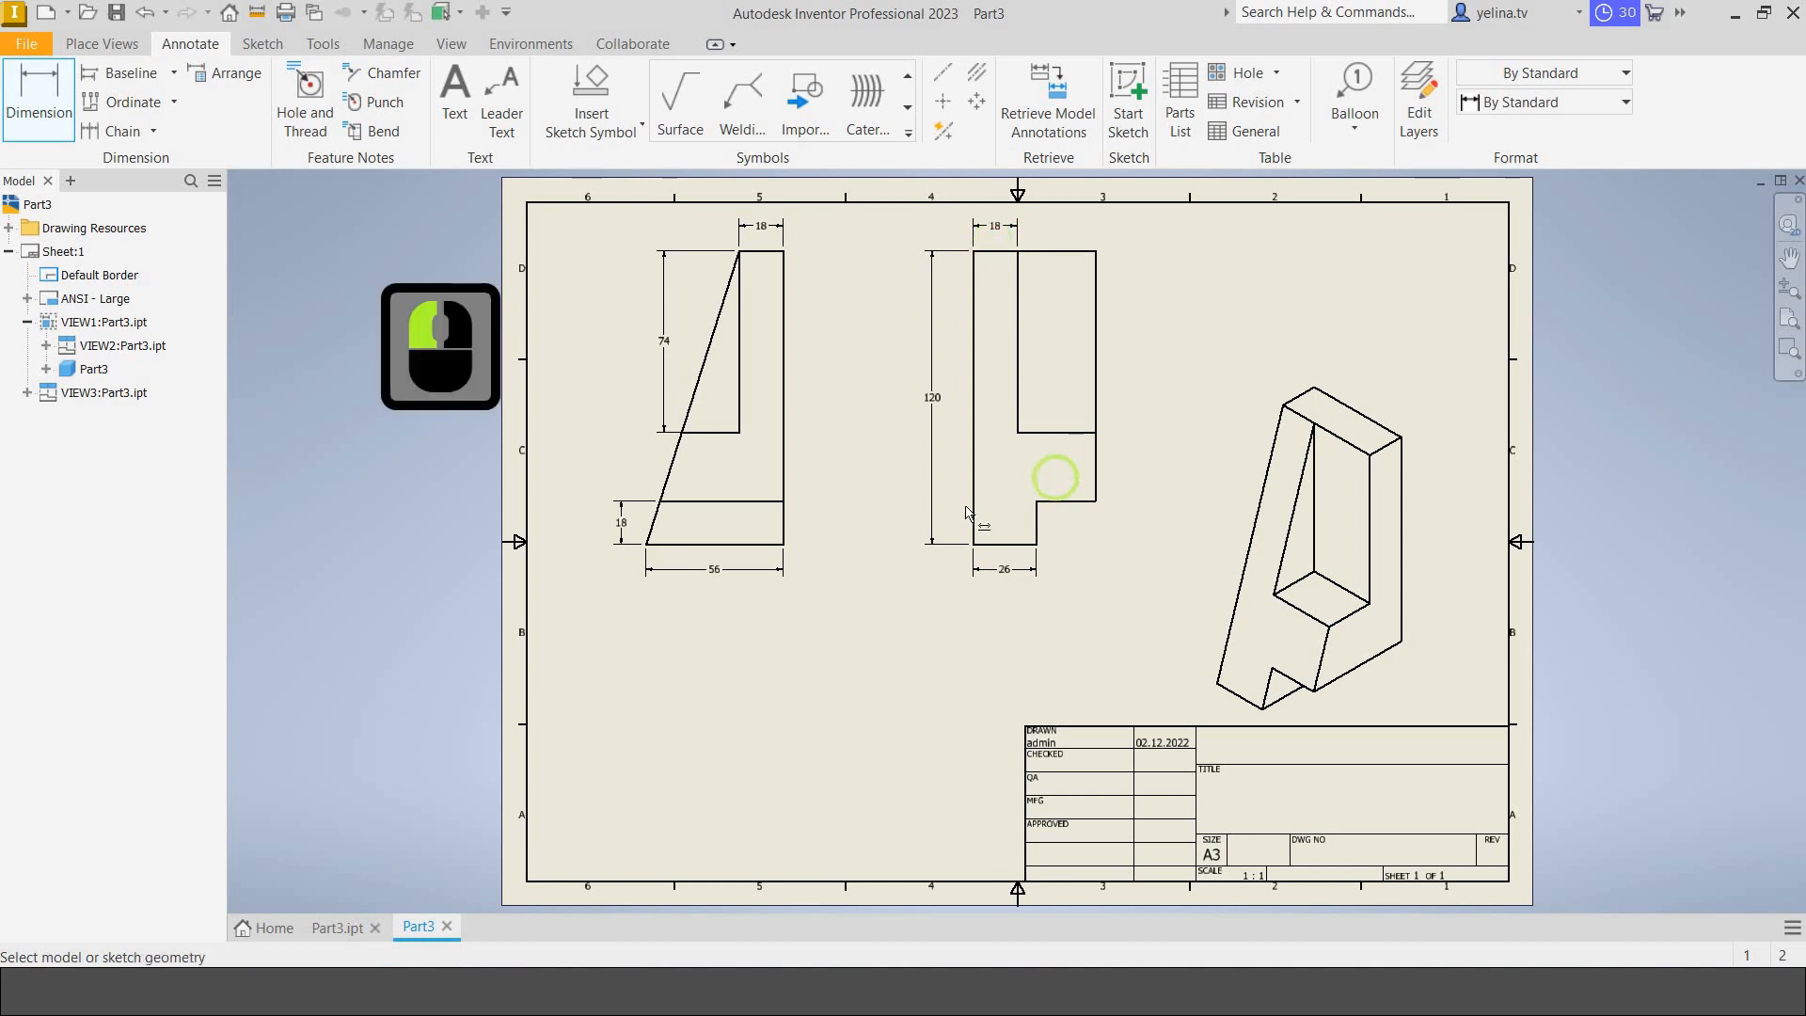
# Dimension the overall width of the side view, placing it below the bottom edge dimension.
pyautogui.click(1093, 480)
pyautogui.click(1096, 471)
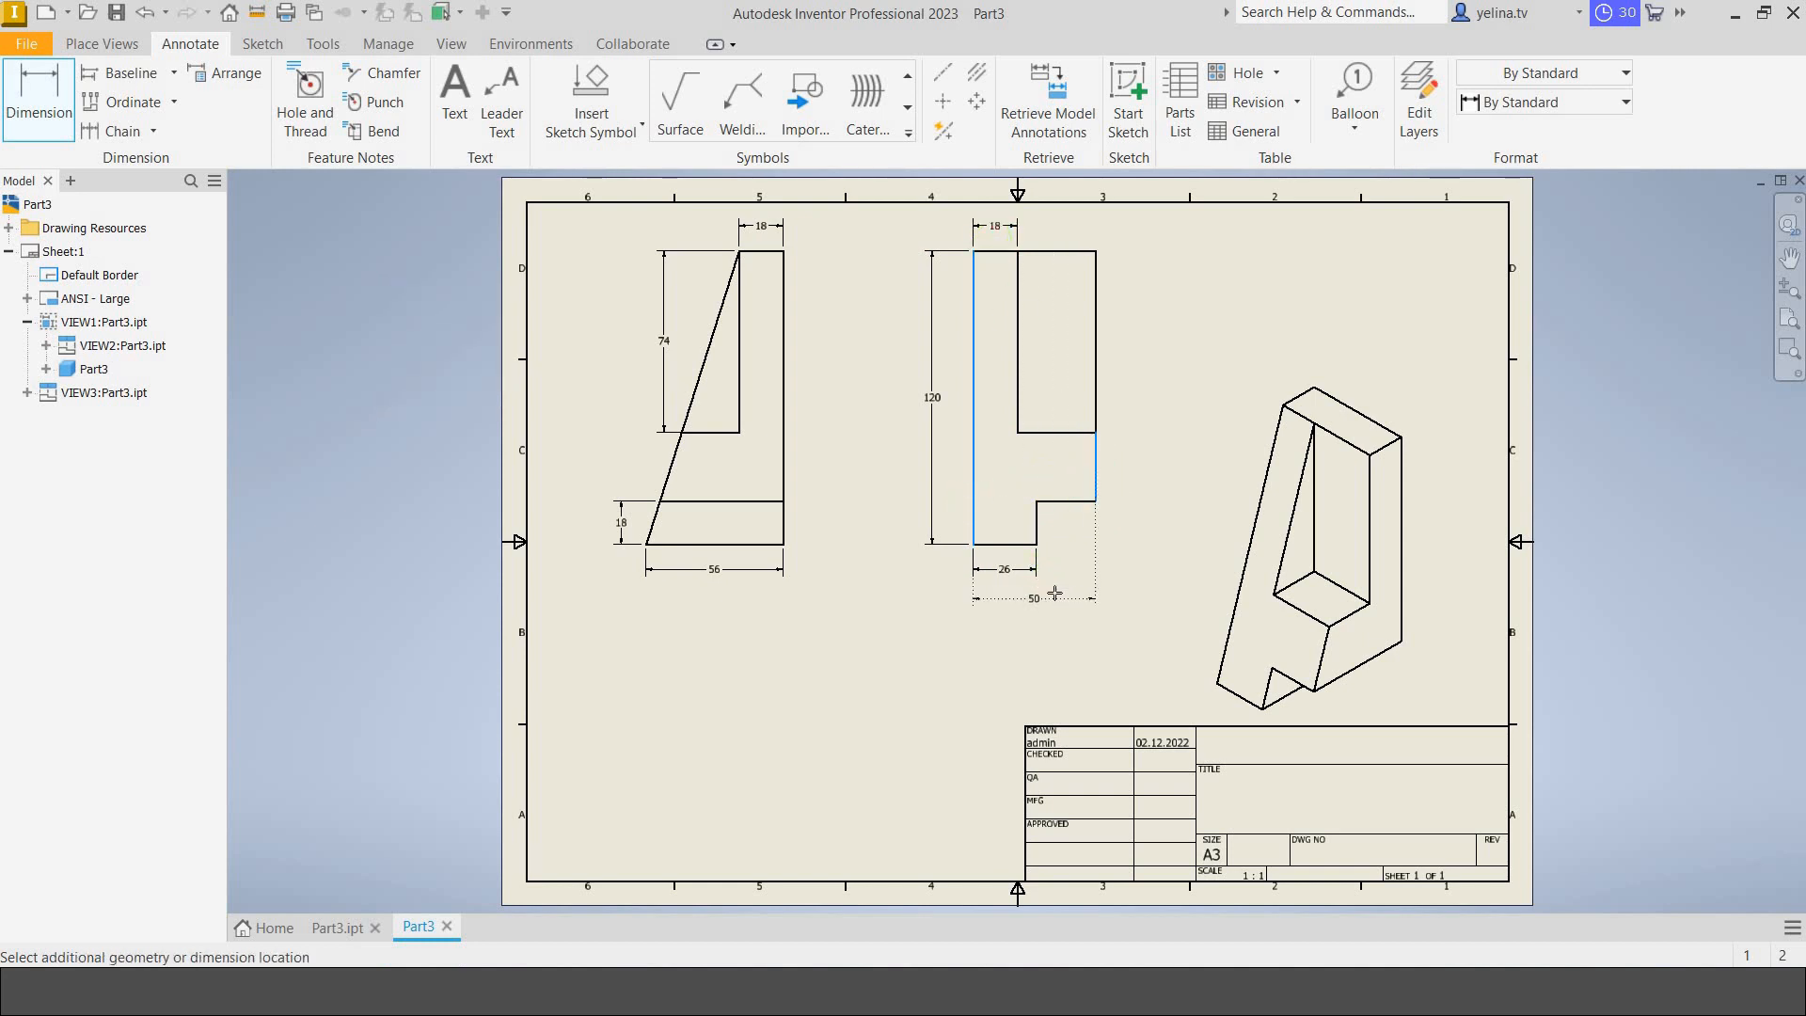
pyautogui.click(1143, 559)
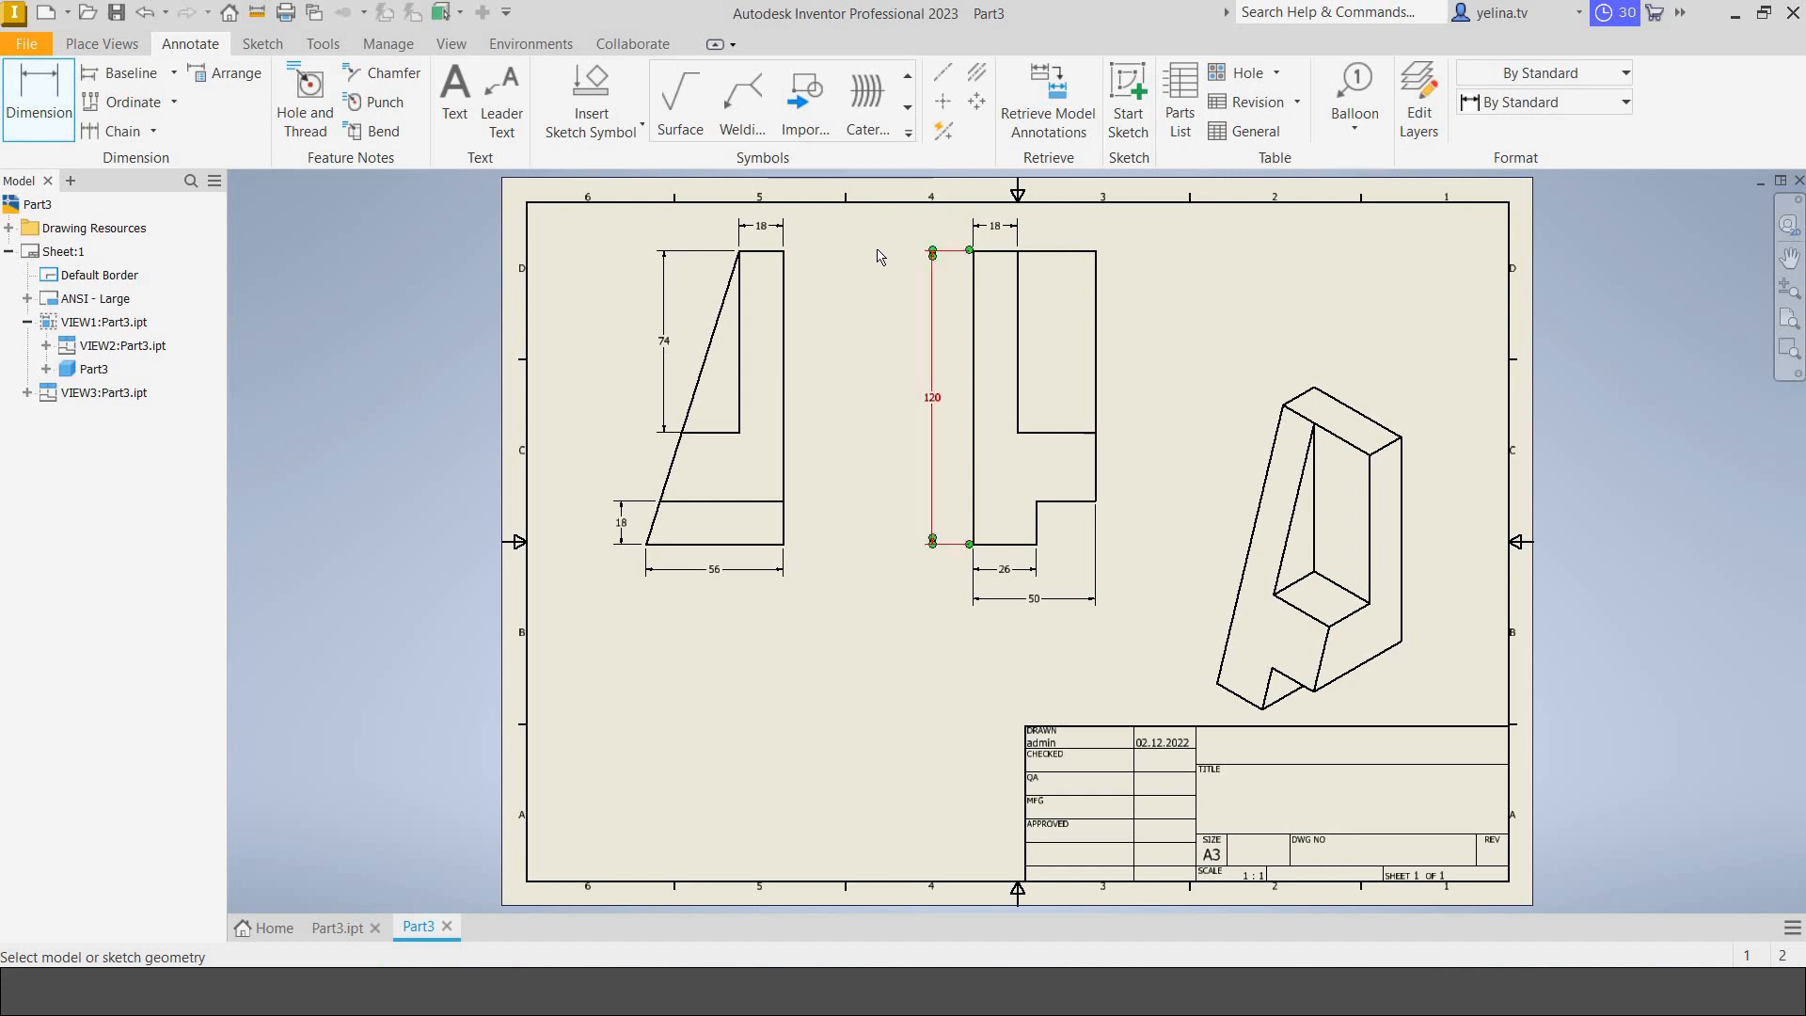
pyautogui.scroll(4, 881, 257)
pyautogui.scroll(-5, 881, 257)
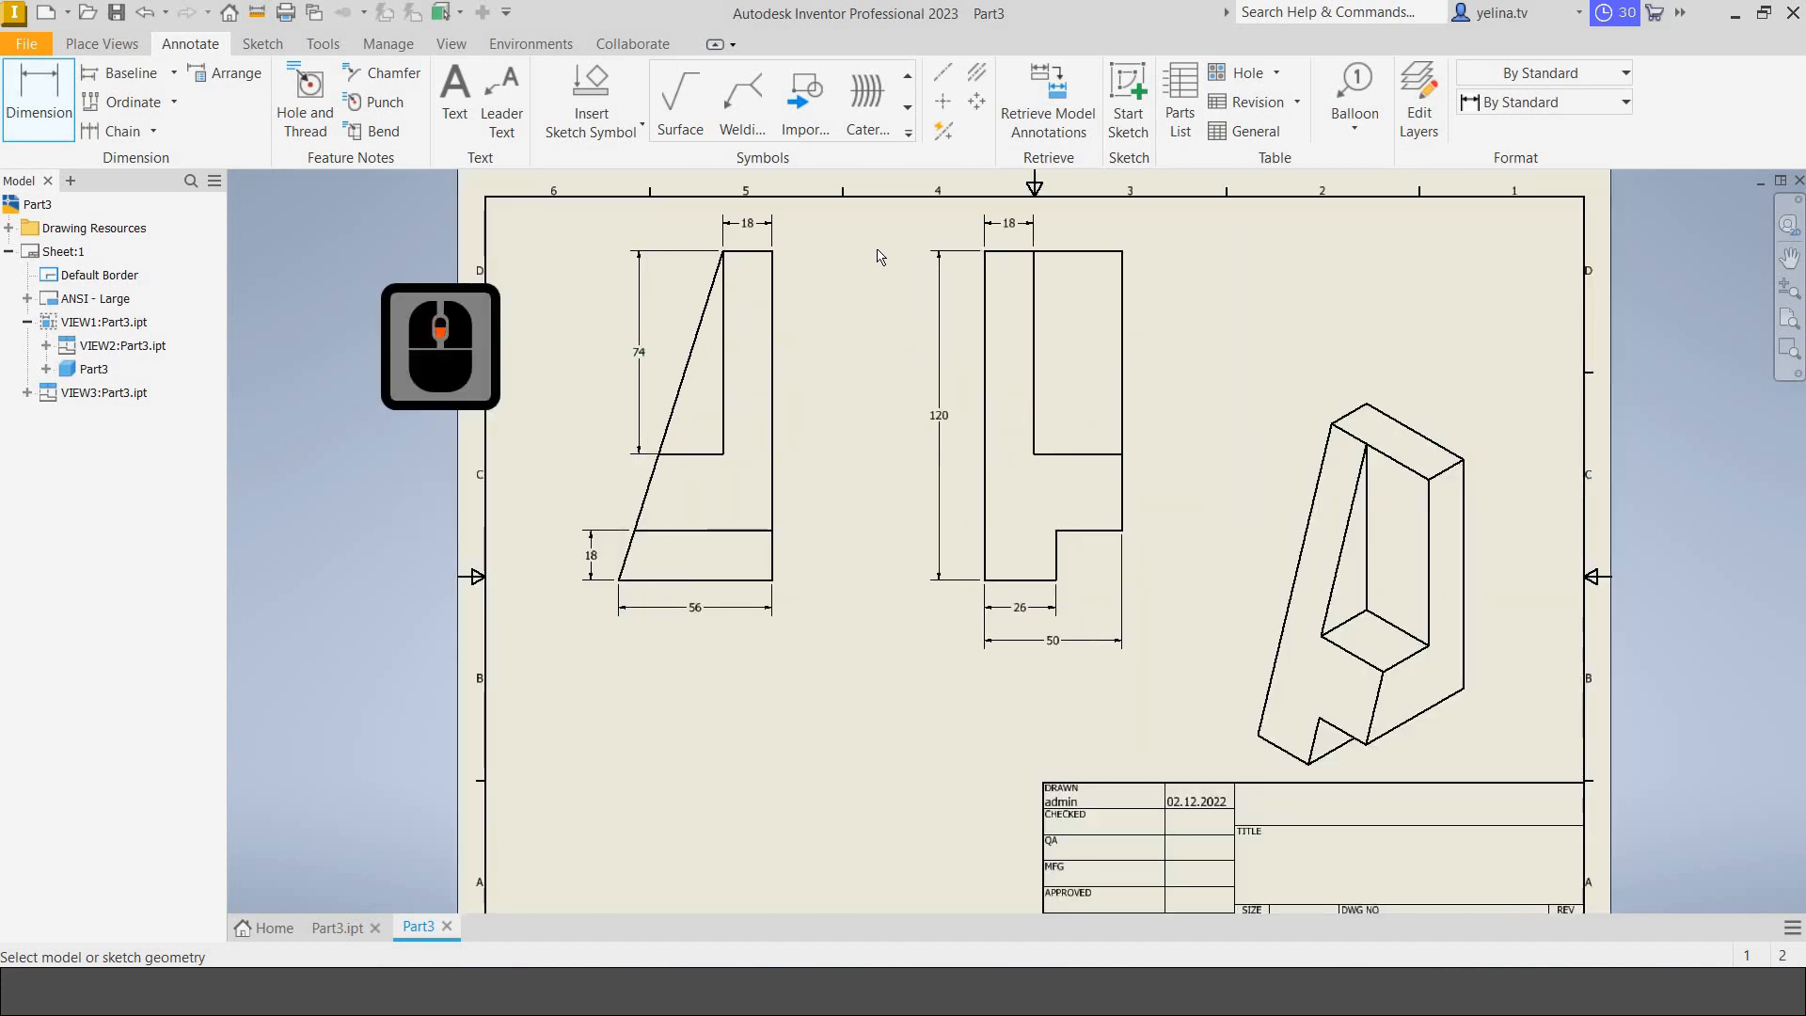